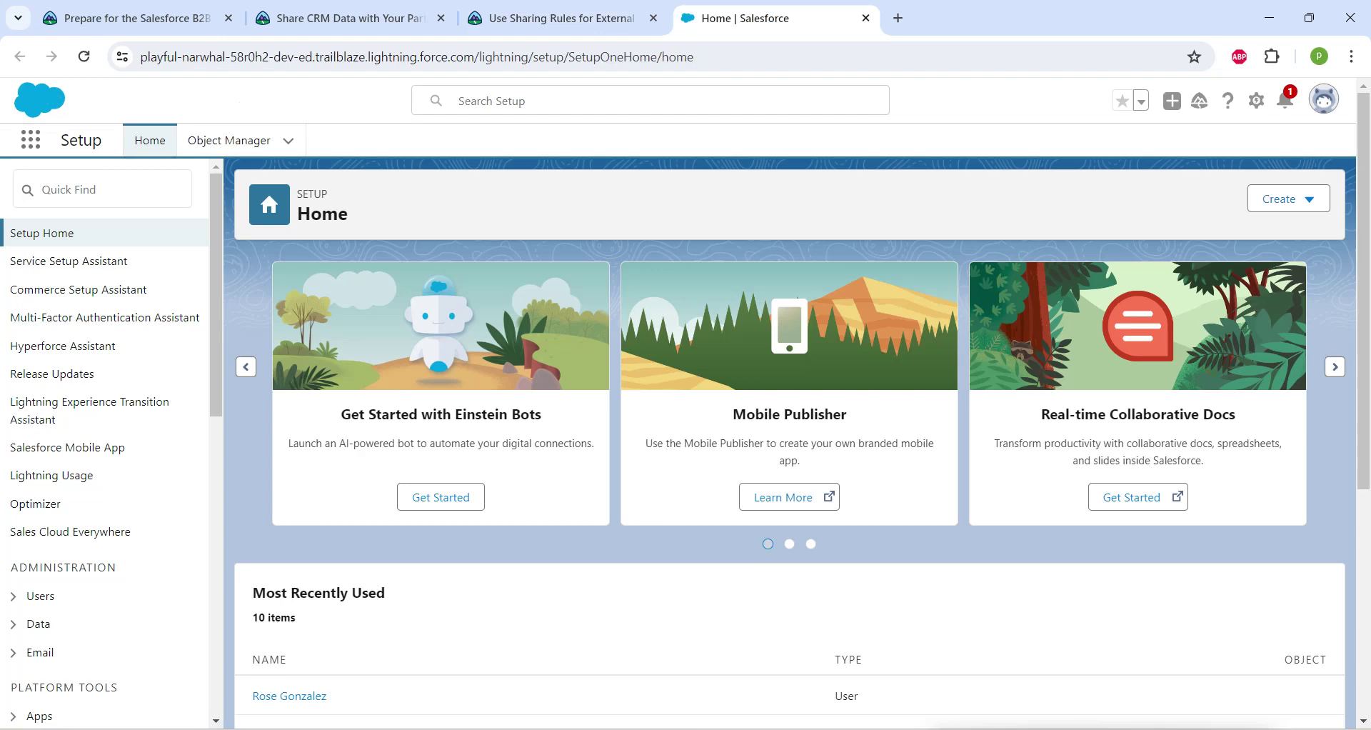
Search Setup for "shar" and open the Sharing Settings page
type("sh")
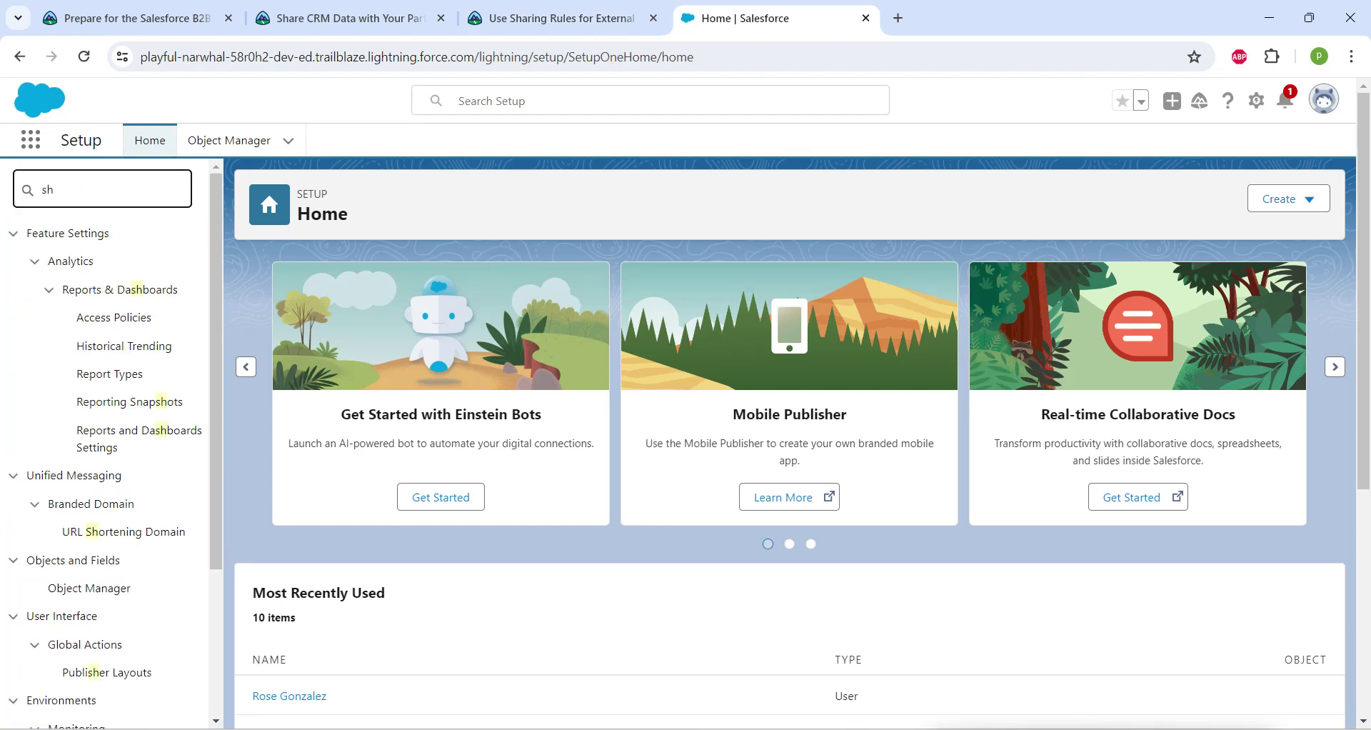
type("ar")
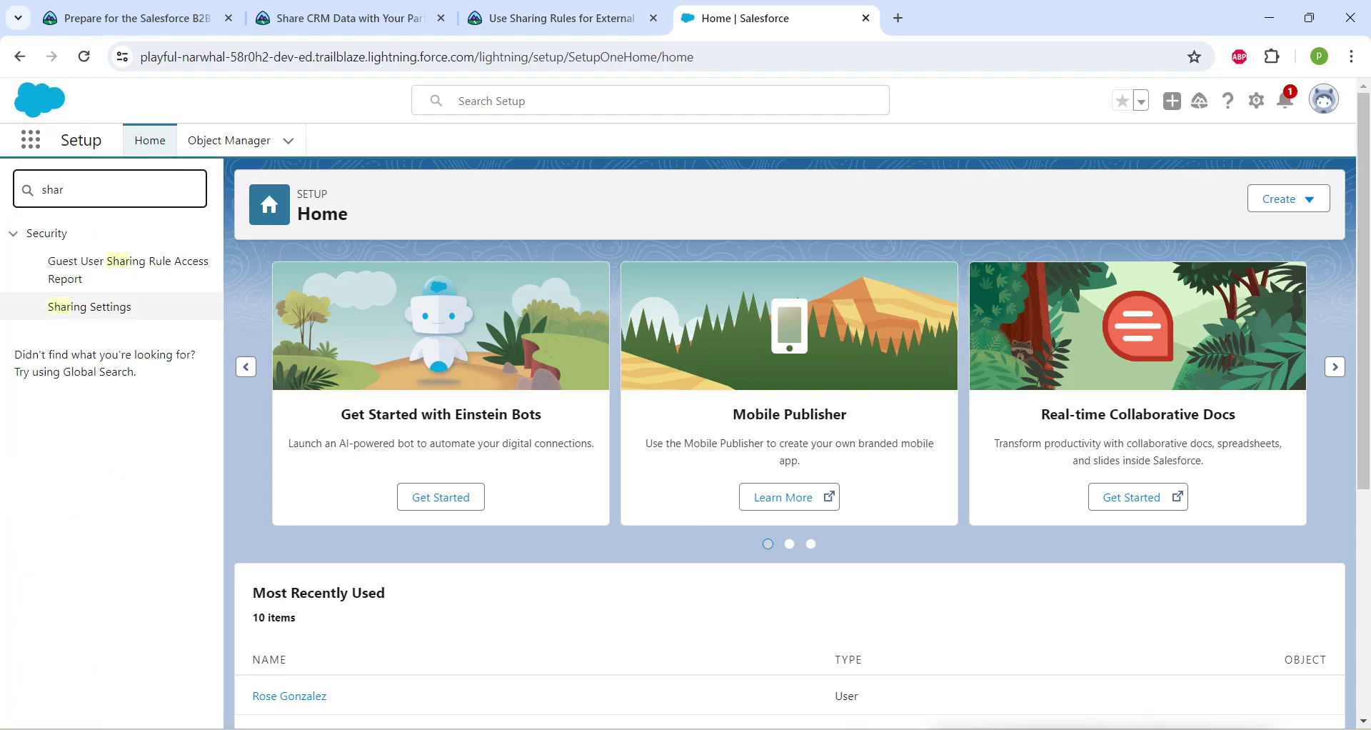
left_click(90, 306)
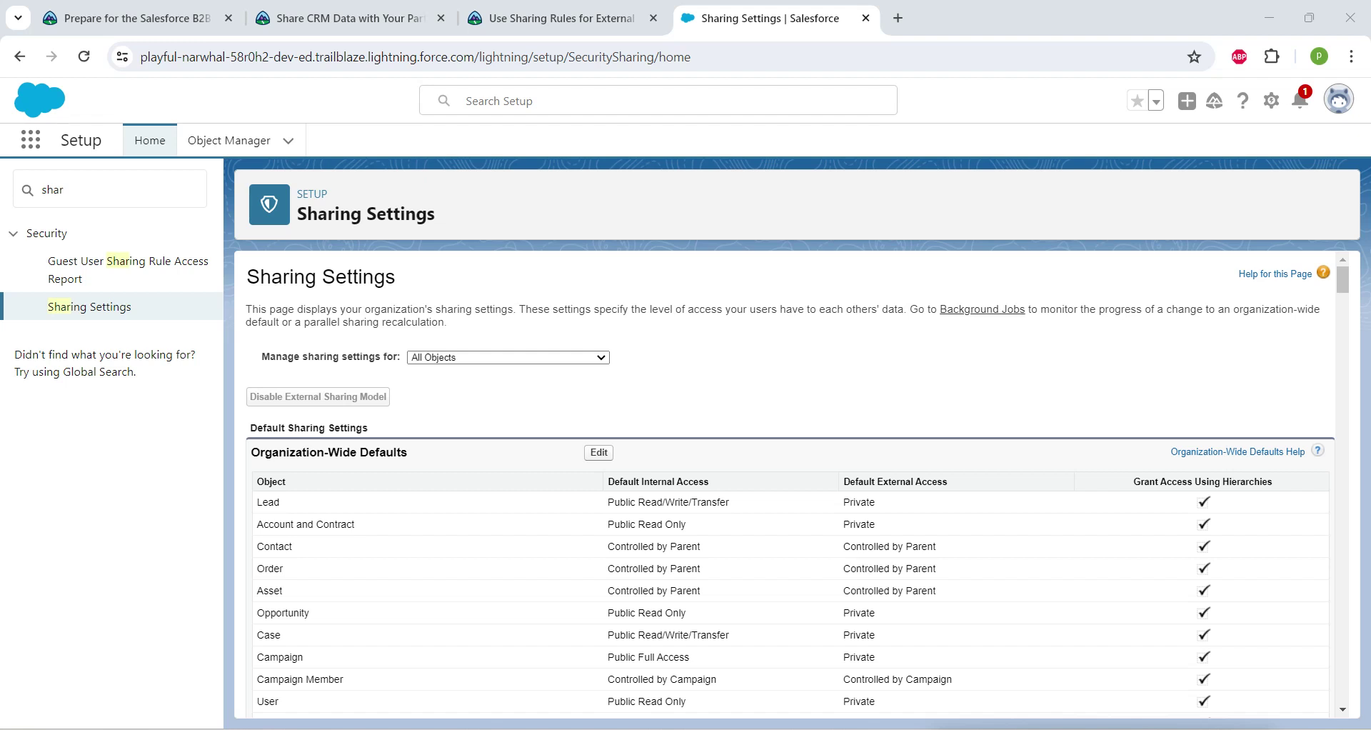
Find "opportunity sha" on the page and start a new rule under Opportunity Sharing Rules
key("ctrl+f")
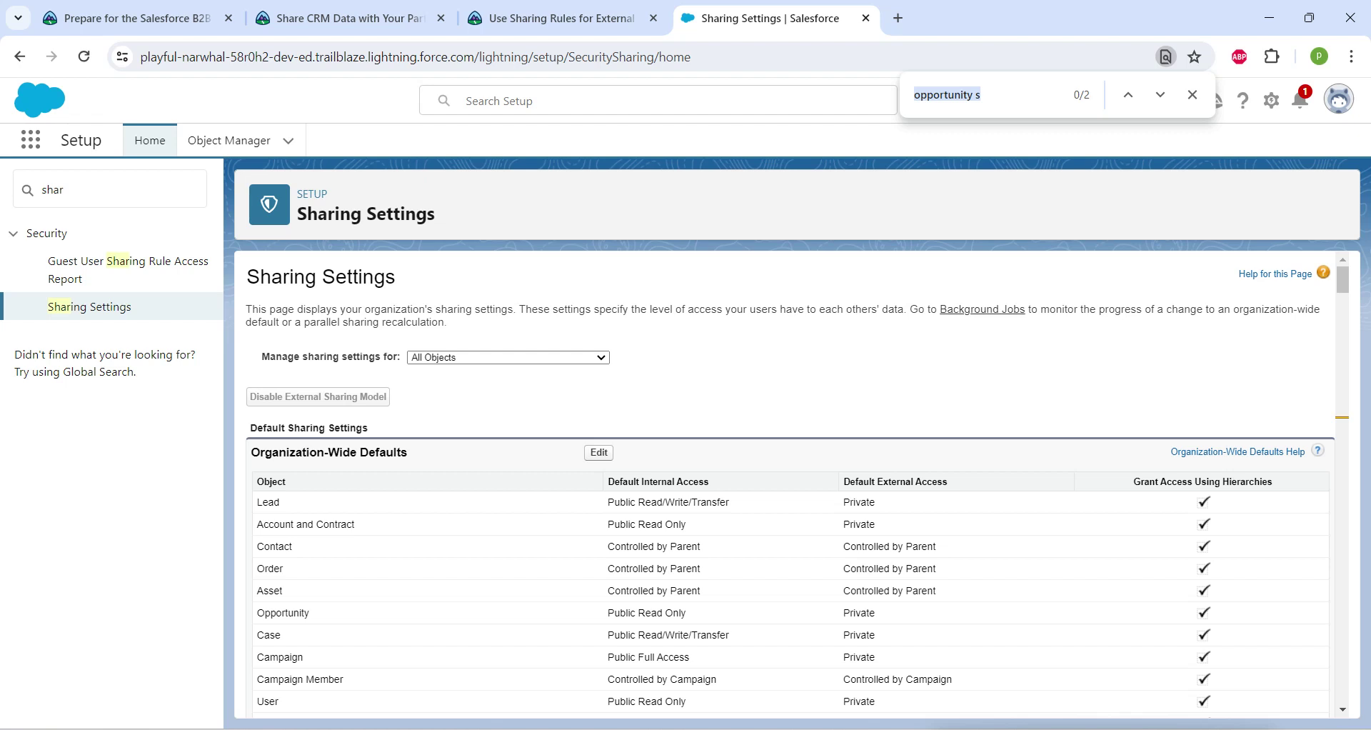
left_click(983, 94)
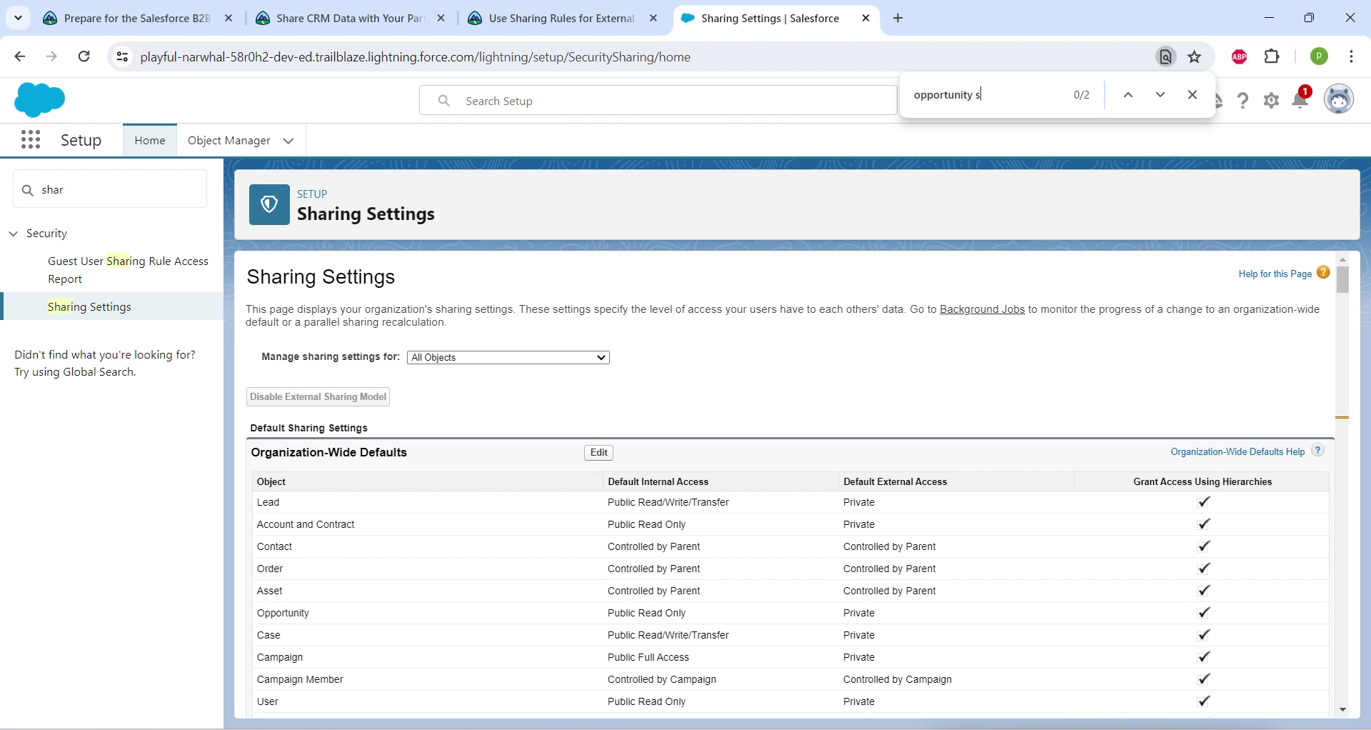
type("ha")
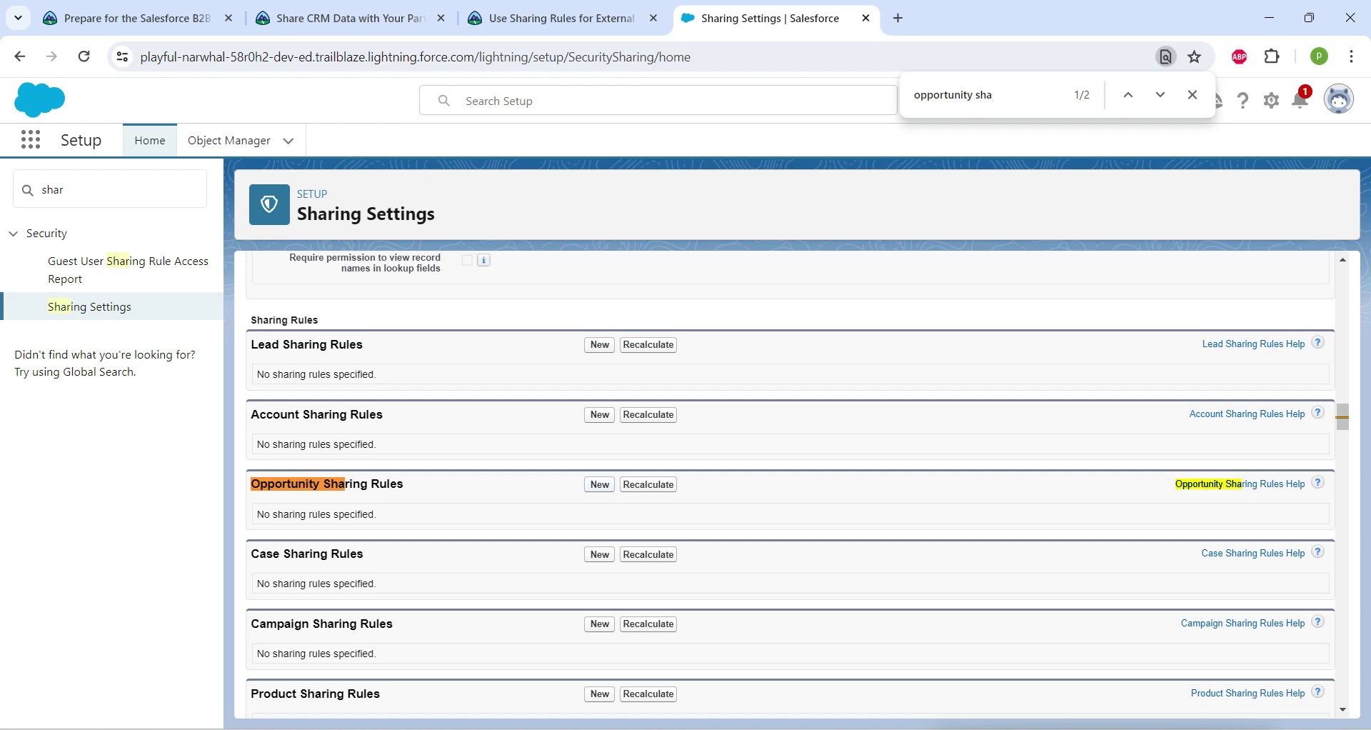
left_click(599, 484)
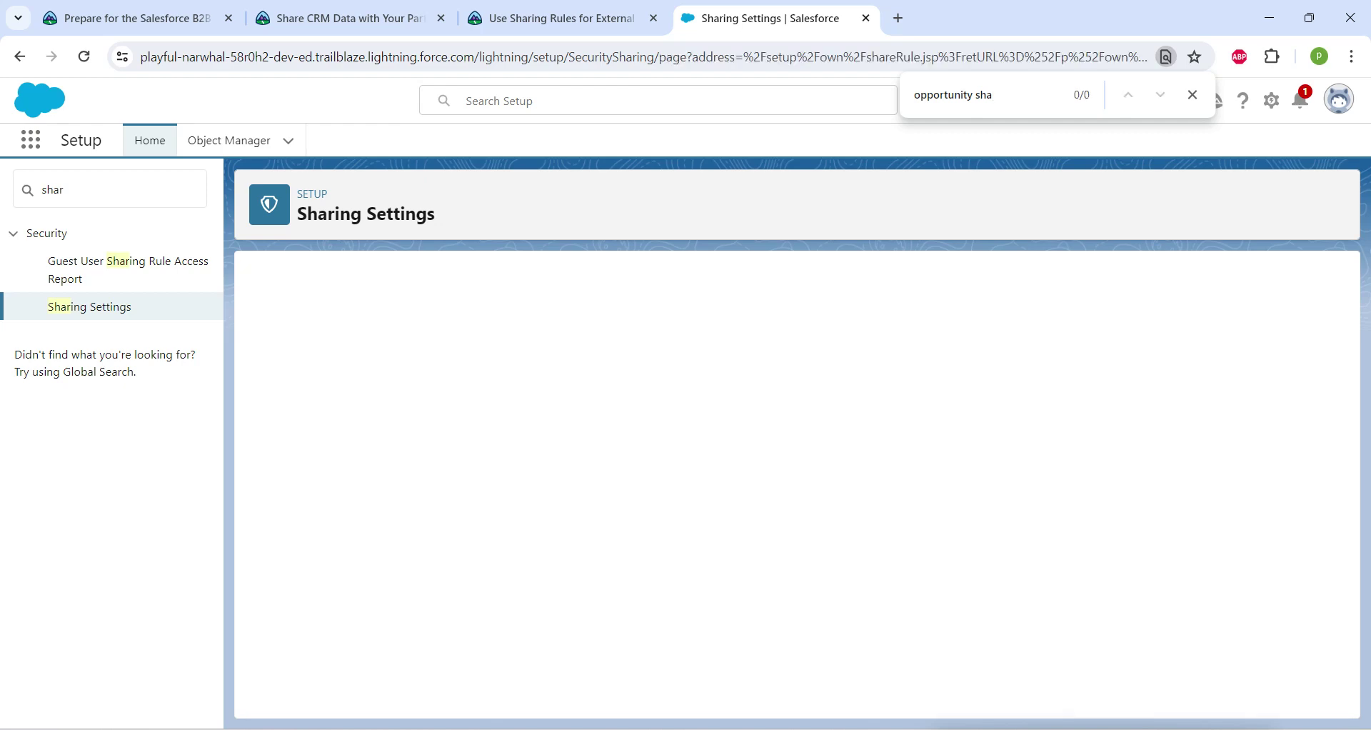
Copy the label "Share Edge Opportunities" from the Trailhead instructions into the new opportunity sharing rule, letting the rule name autopopulate
left_click(550, 18)
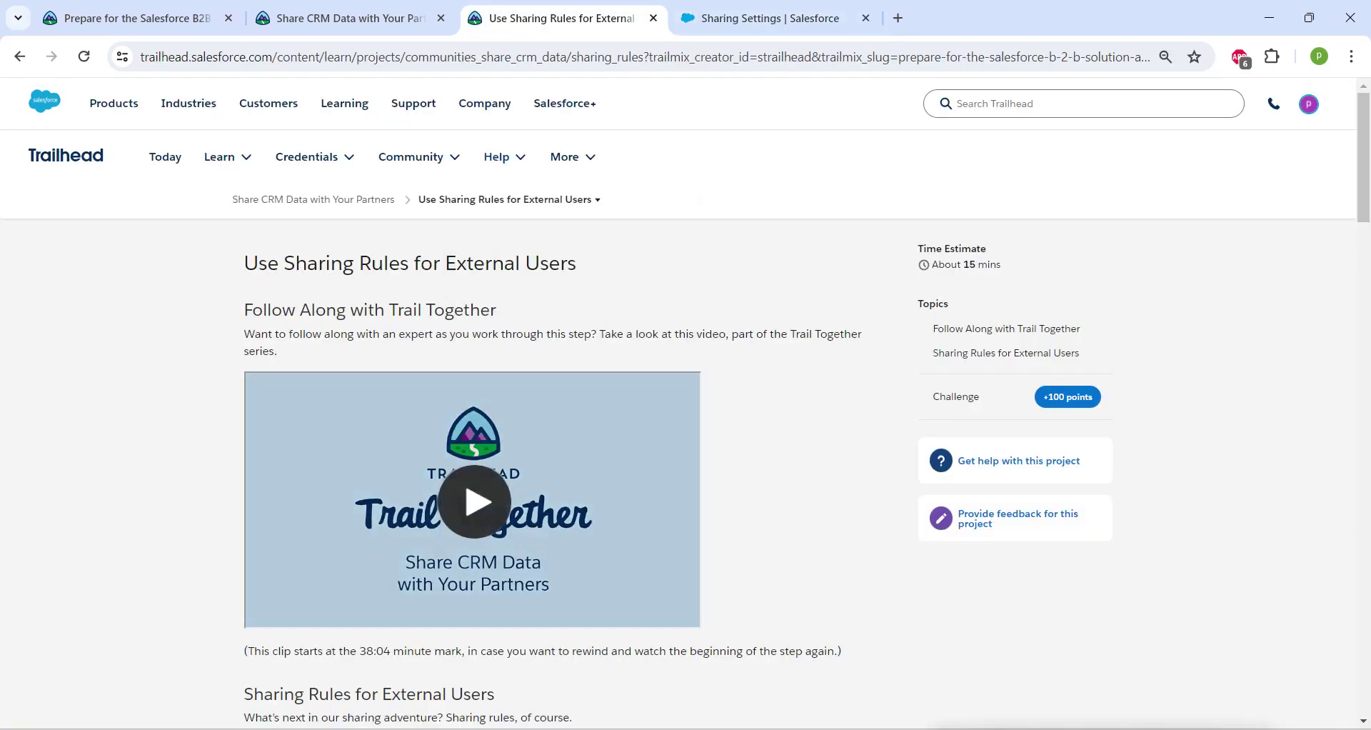
scroll(571, 428, "down", 18)
left_click_drag(325, 332, 461, 331)
key("ctrl+c")
left_click(770, 18)
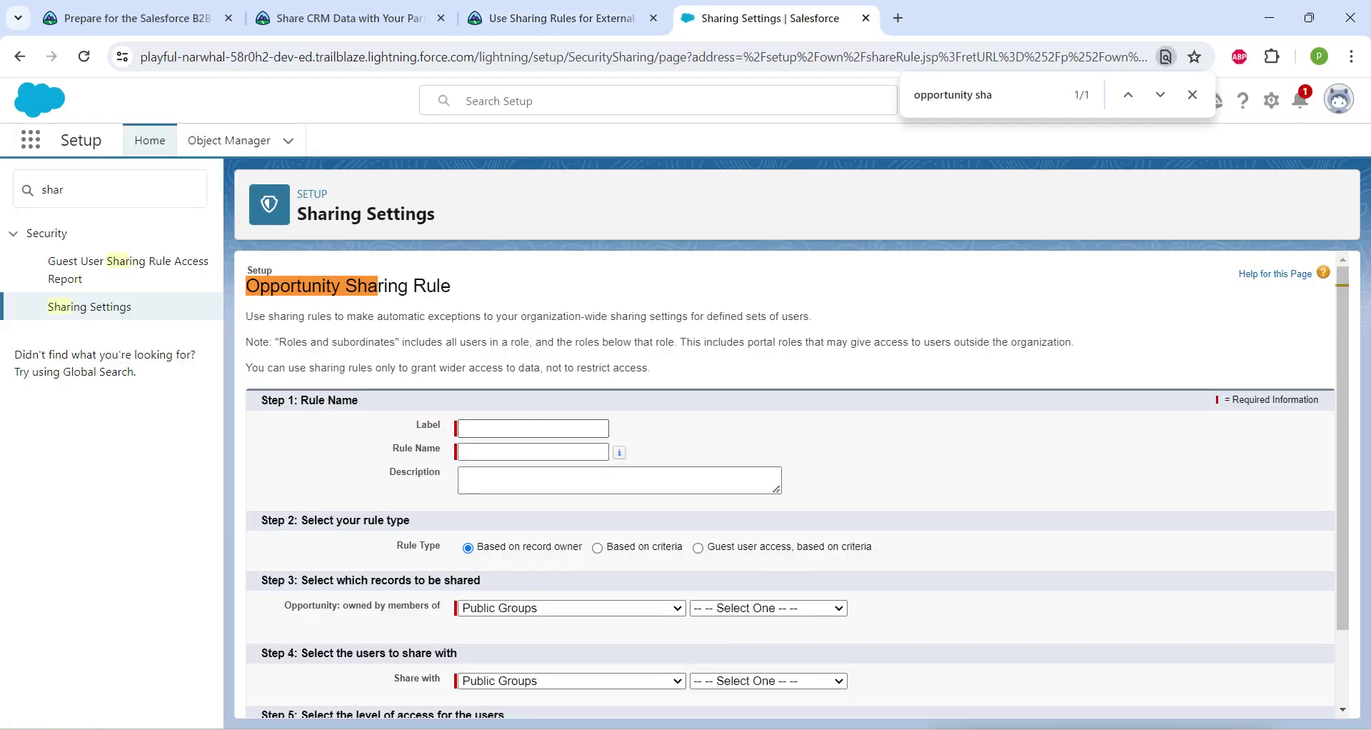
right_click(518, 429)
left_click(564, 549)
key("Tab")
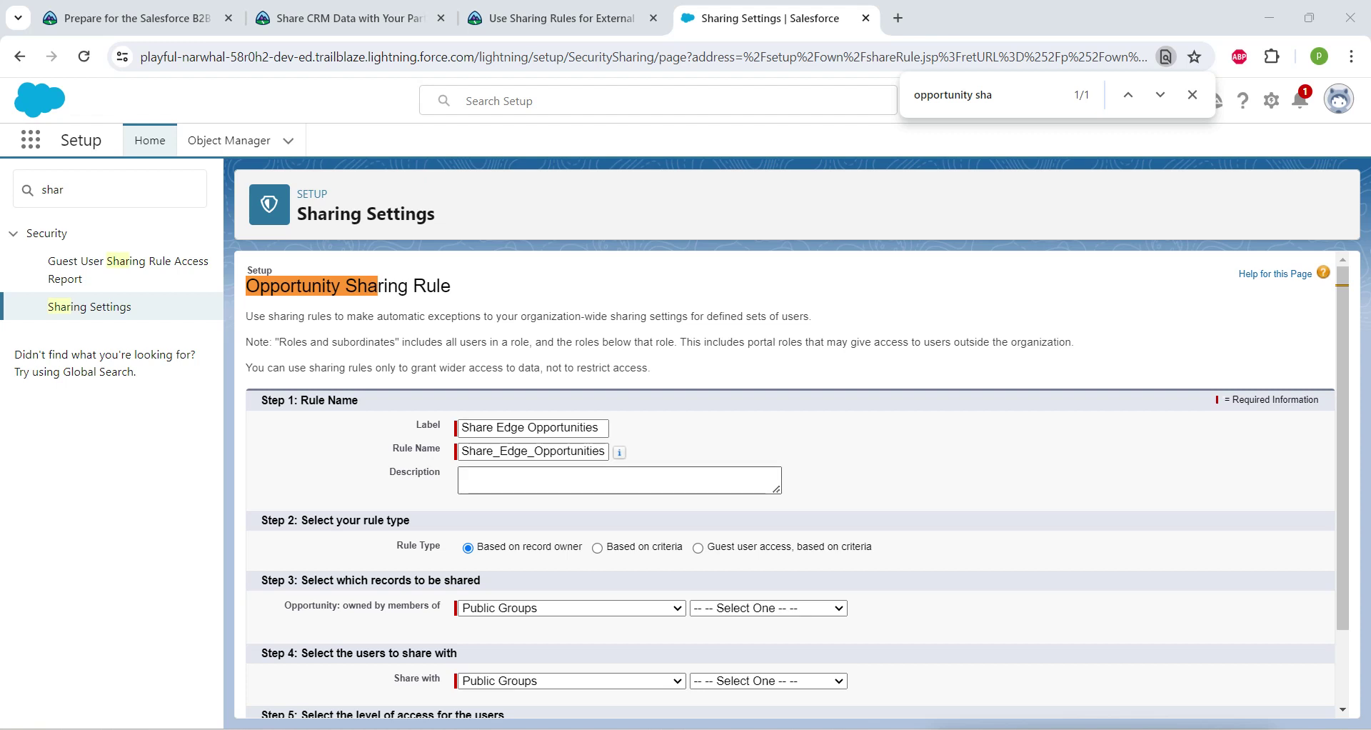
left_click(620, 480)
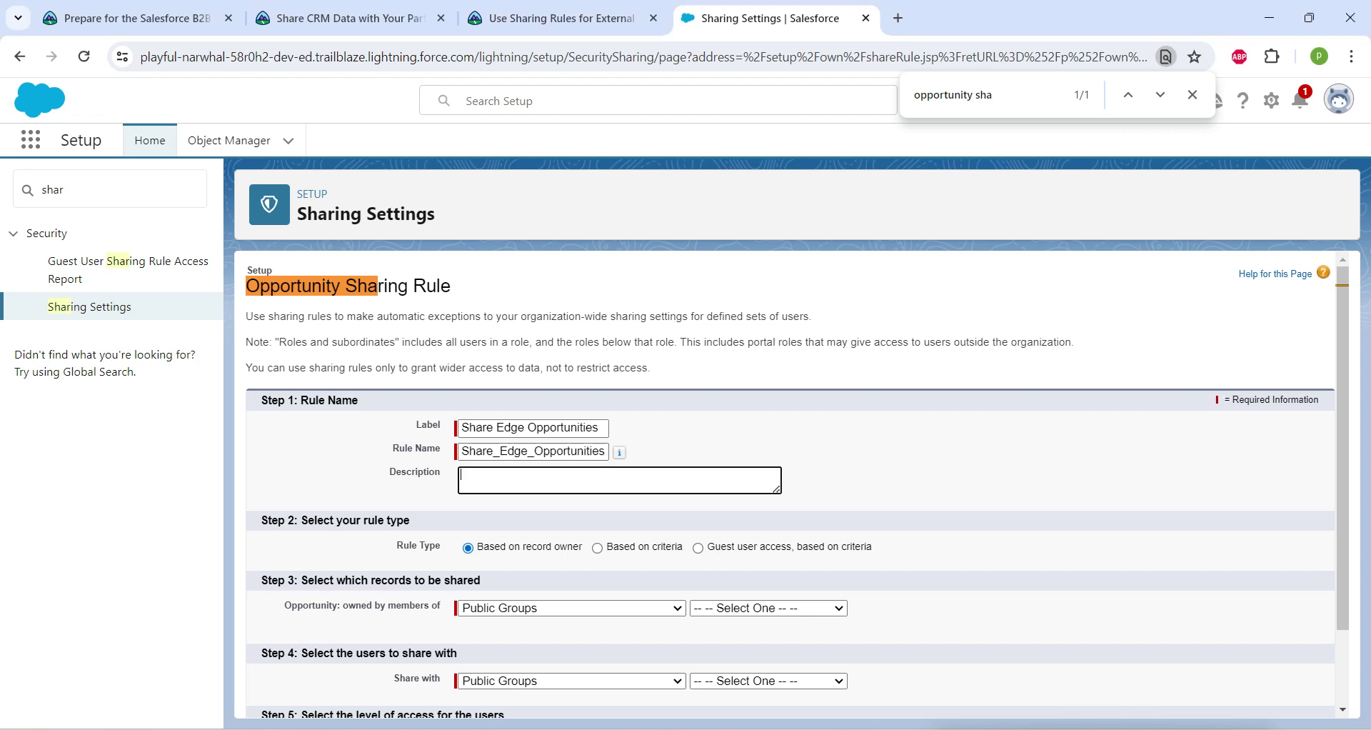
Share opportunities owned by members of Portal Roles and Subordinates: Edge Communications Partner Manager
left_click_drag(588, 547, 476, 547)
left_click(543, 563)
scroll(620, 528, "down", 2)
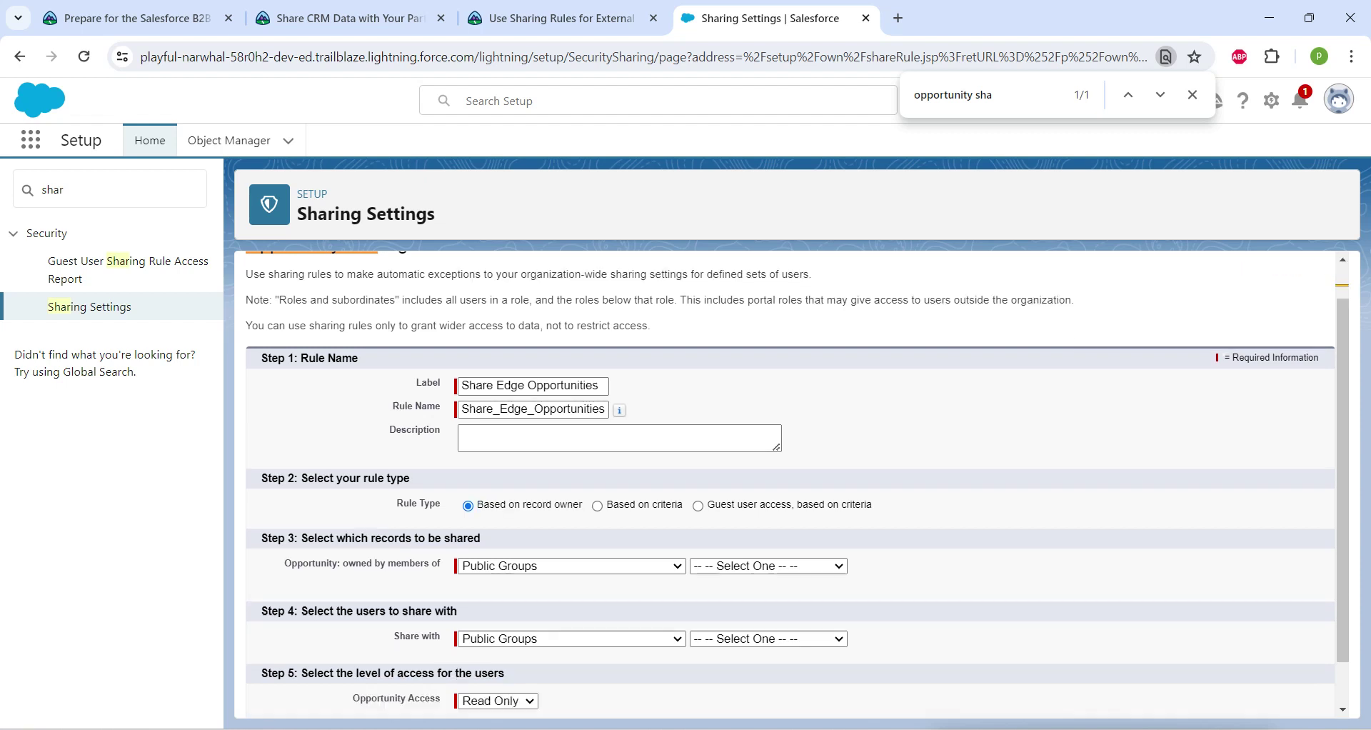
left_click(572, 514)
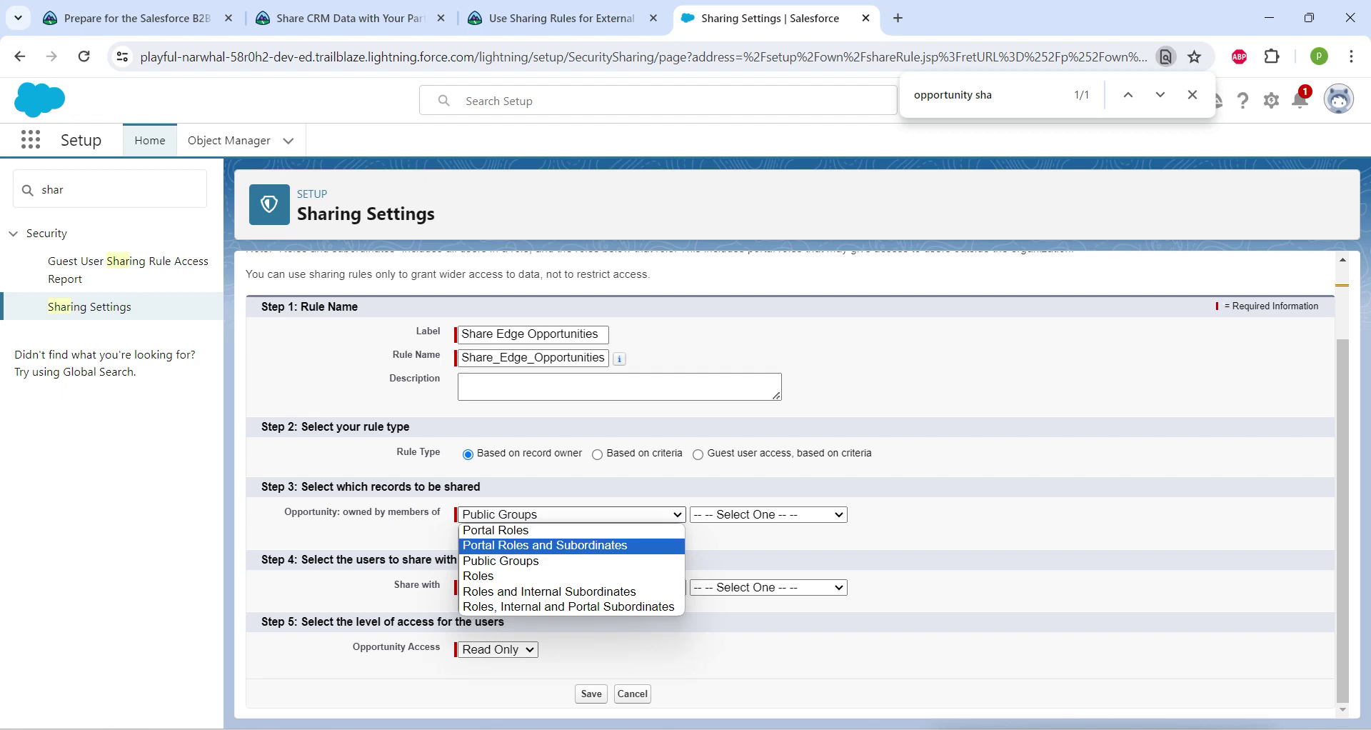
left_click(545, 546)
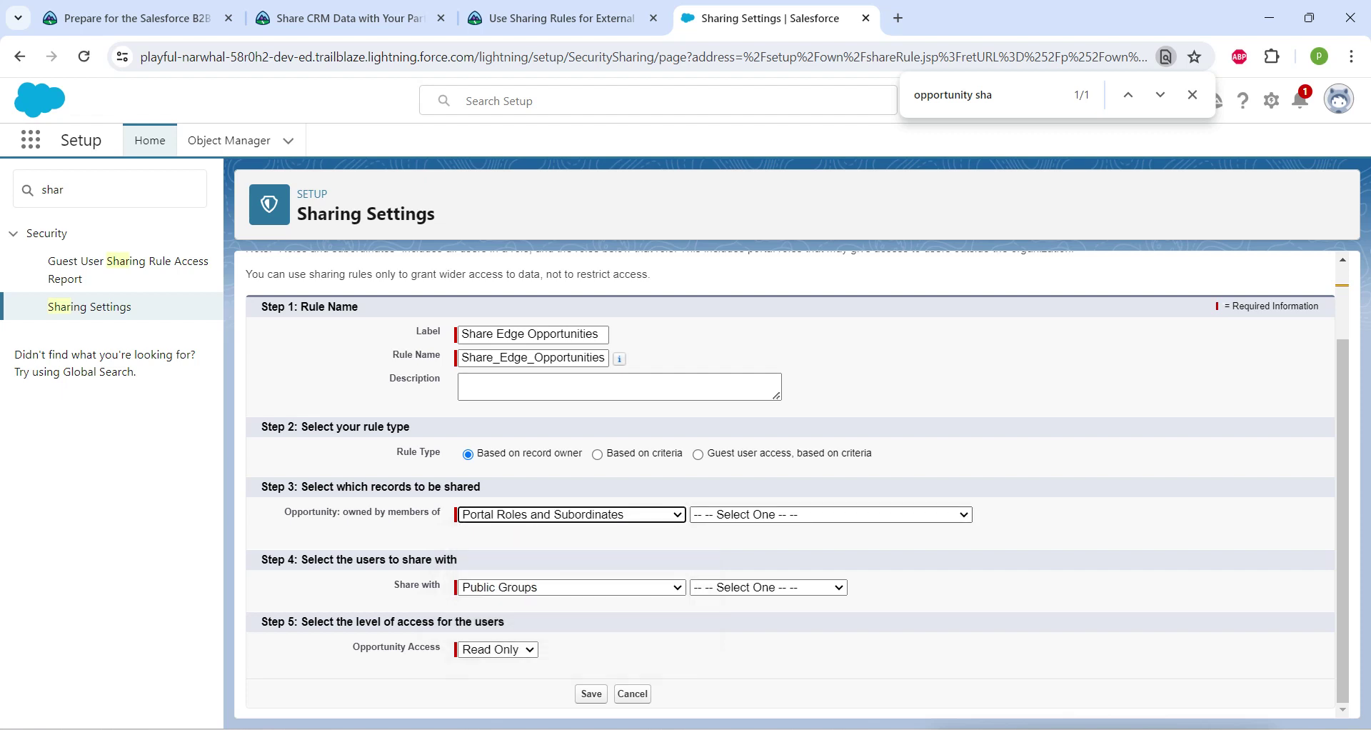
left_click(829, 514)
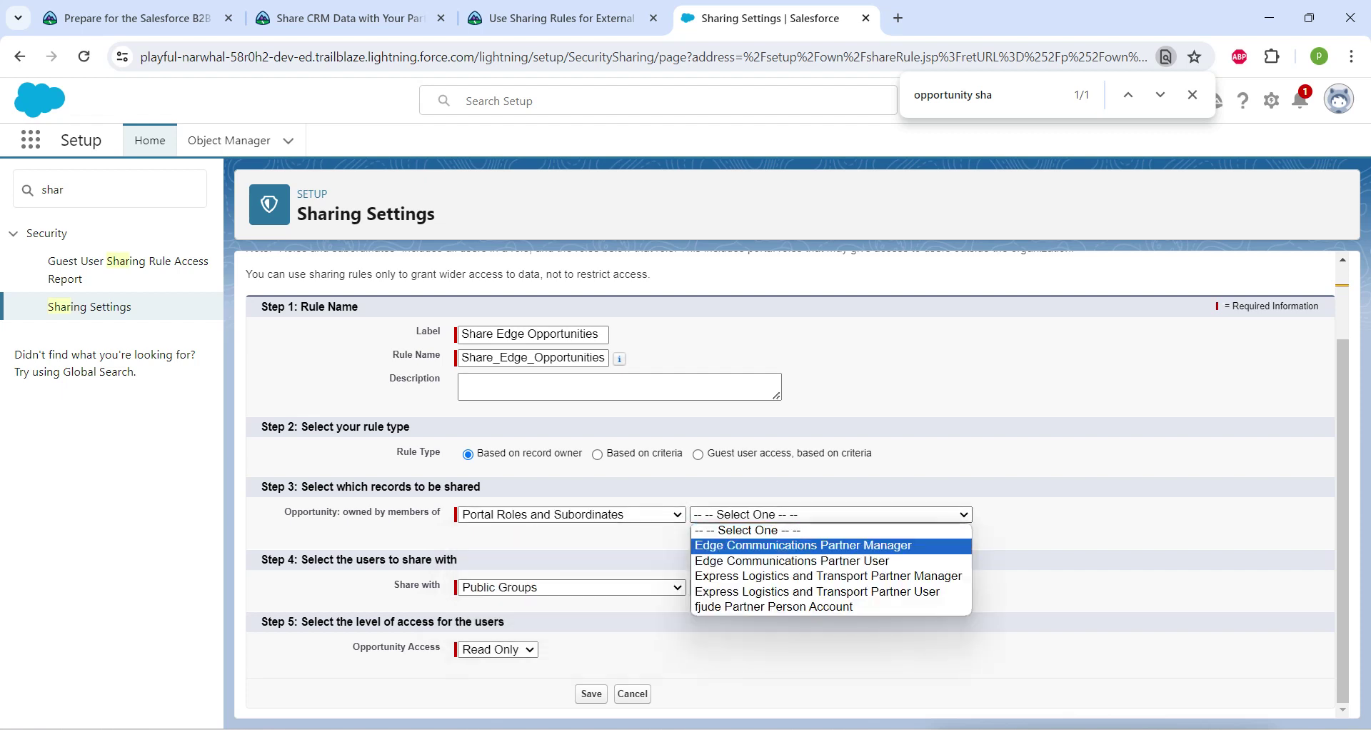
left_click(804, 546)
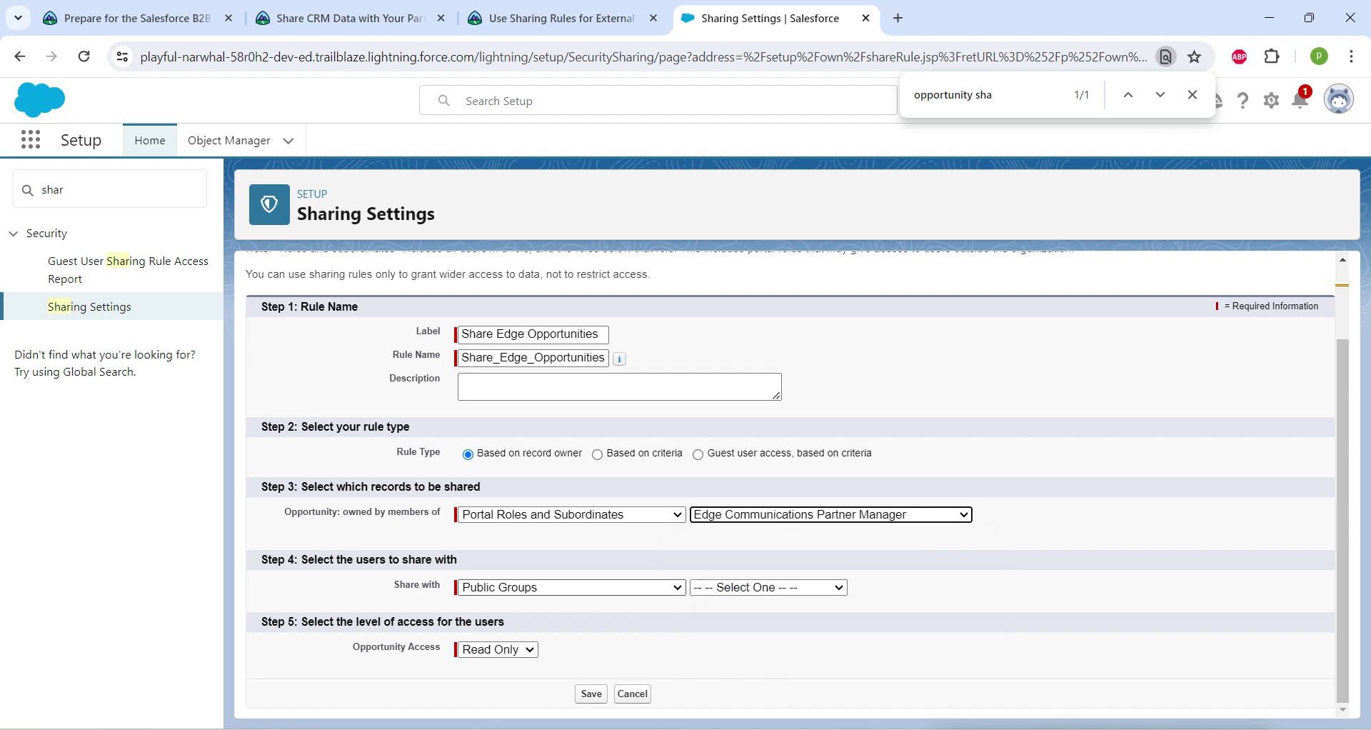
Share the rule's records with Portal Roles: Express Logistics and Transport Partner Manager
left_click(571, 587)
left_click(496, 602)
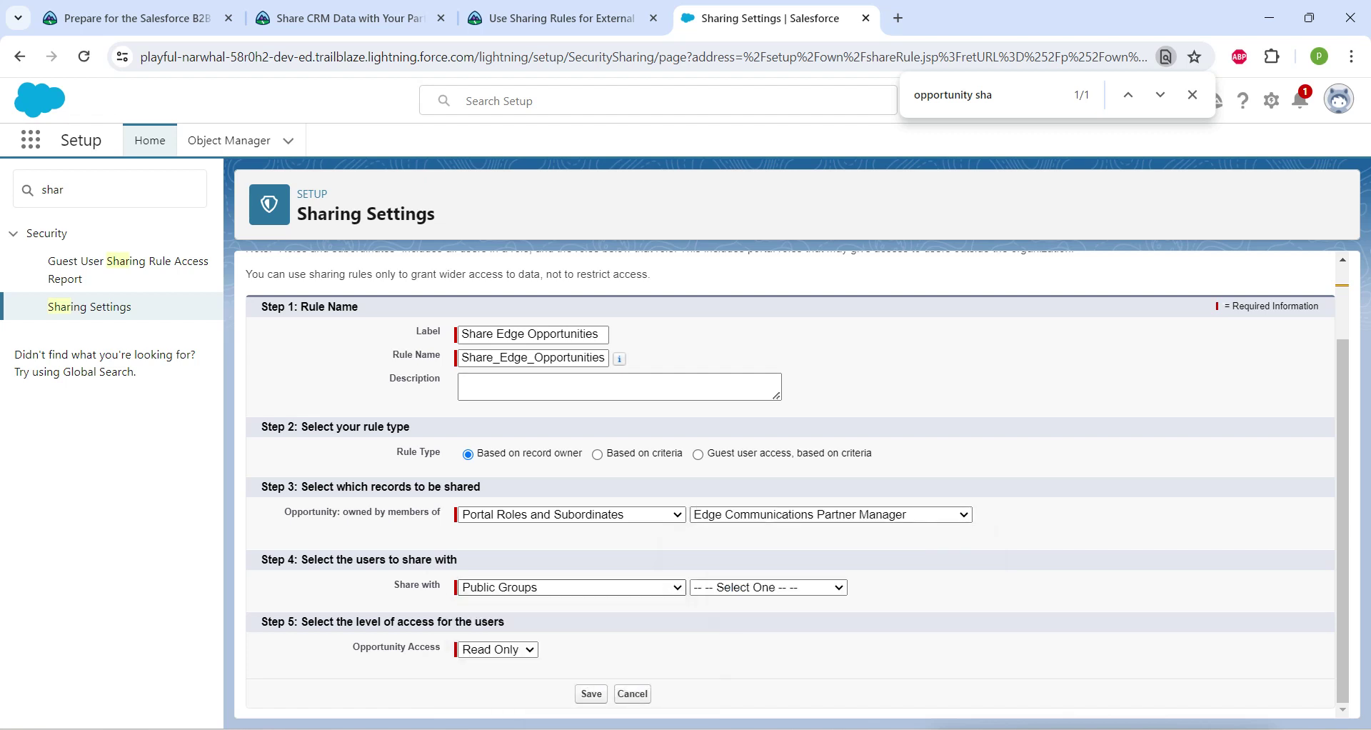
left_click(831, 587)
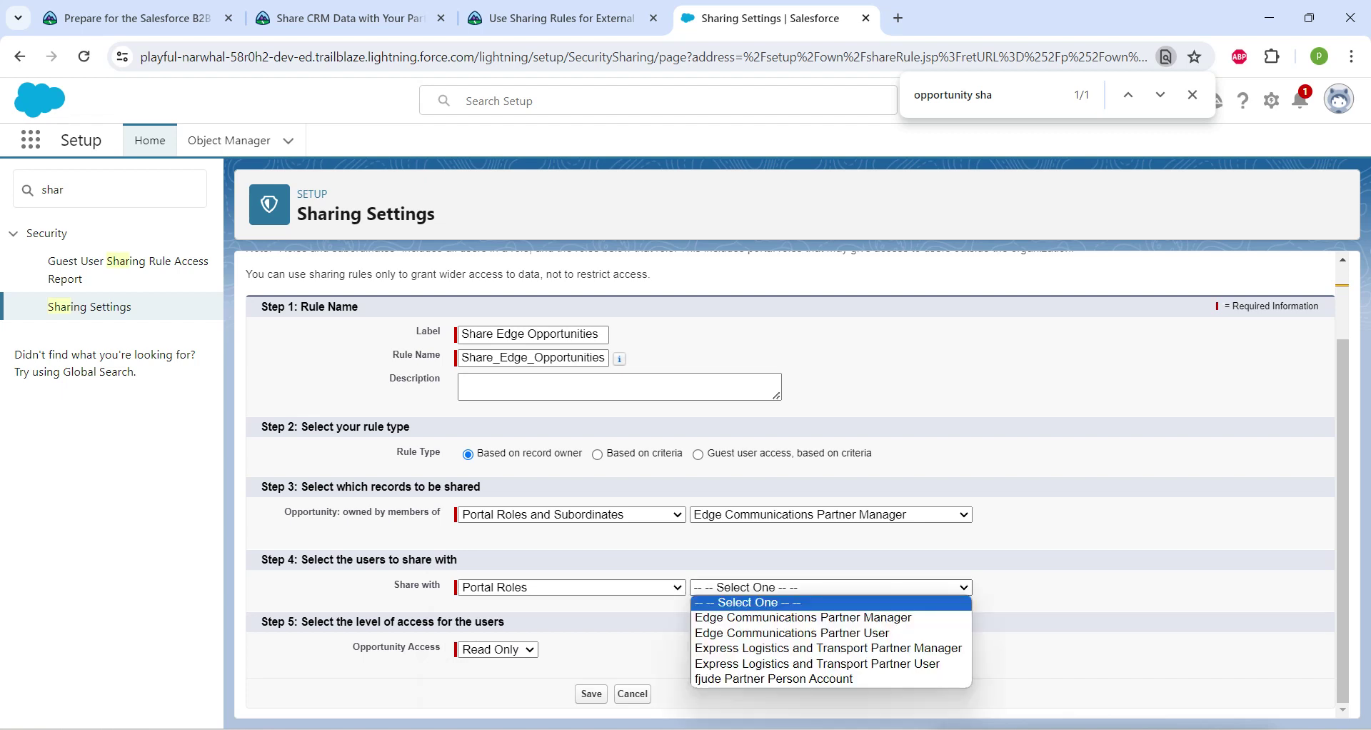
key("Down")
key("Down")
key("Down")
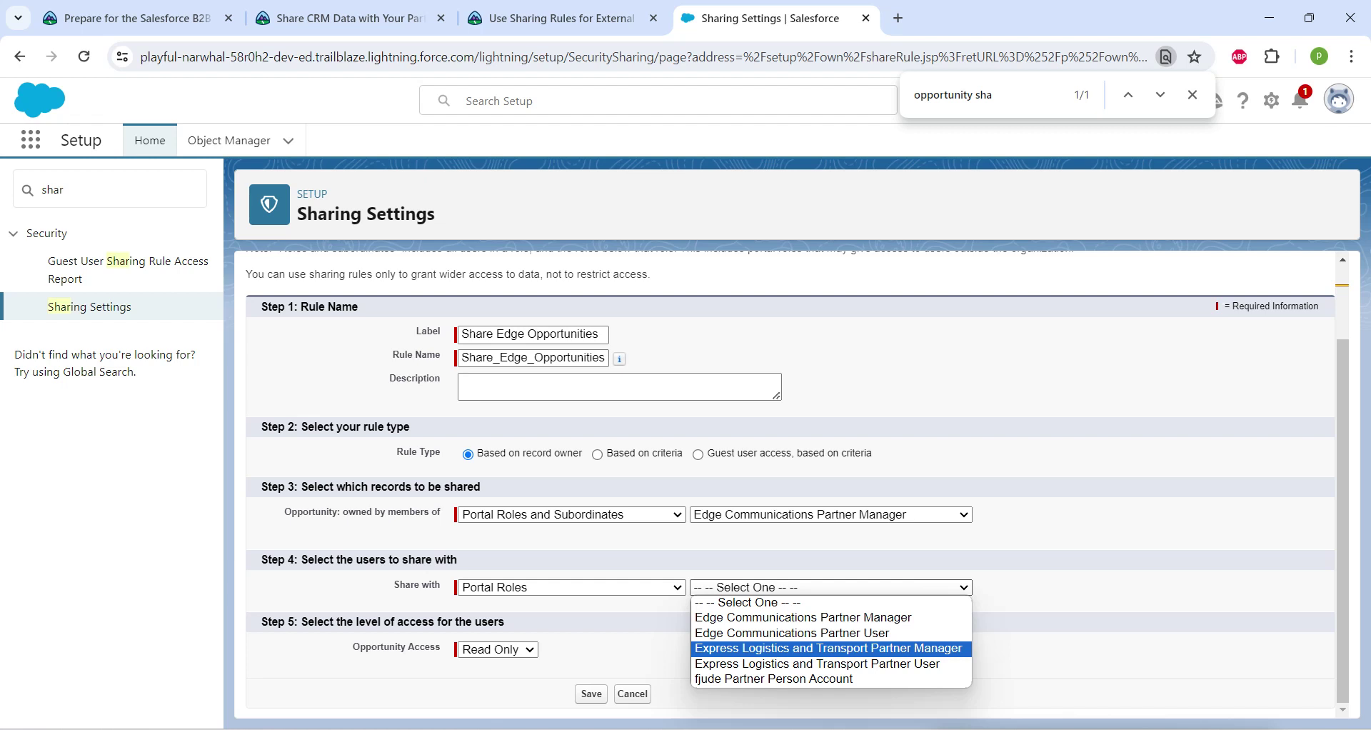
key("Return")
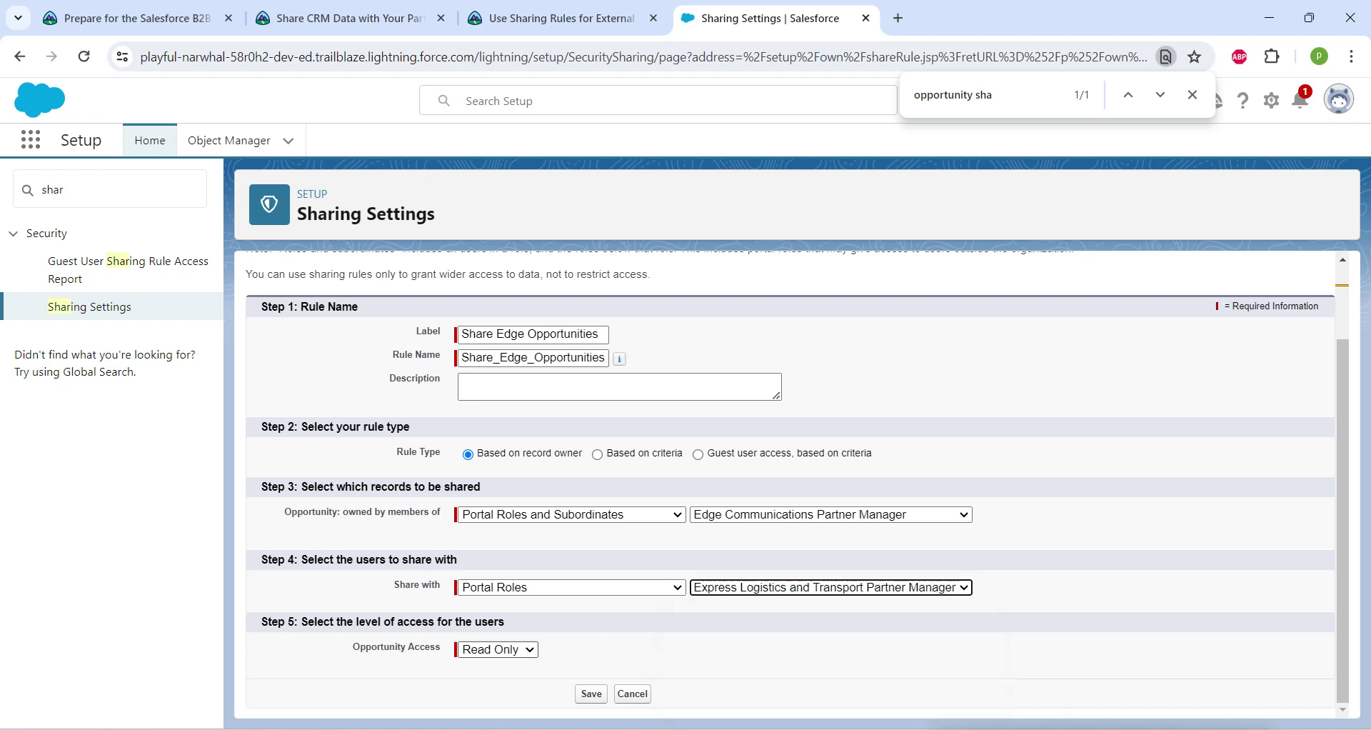
Set Opportunity Access to Read/Write, then save the sharing rule and accept the background recalculation
key("Tab")
key("alt+Down")
key("Down")
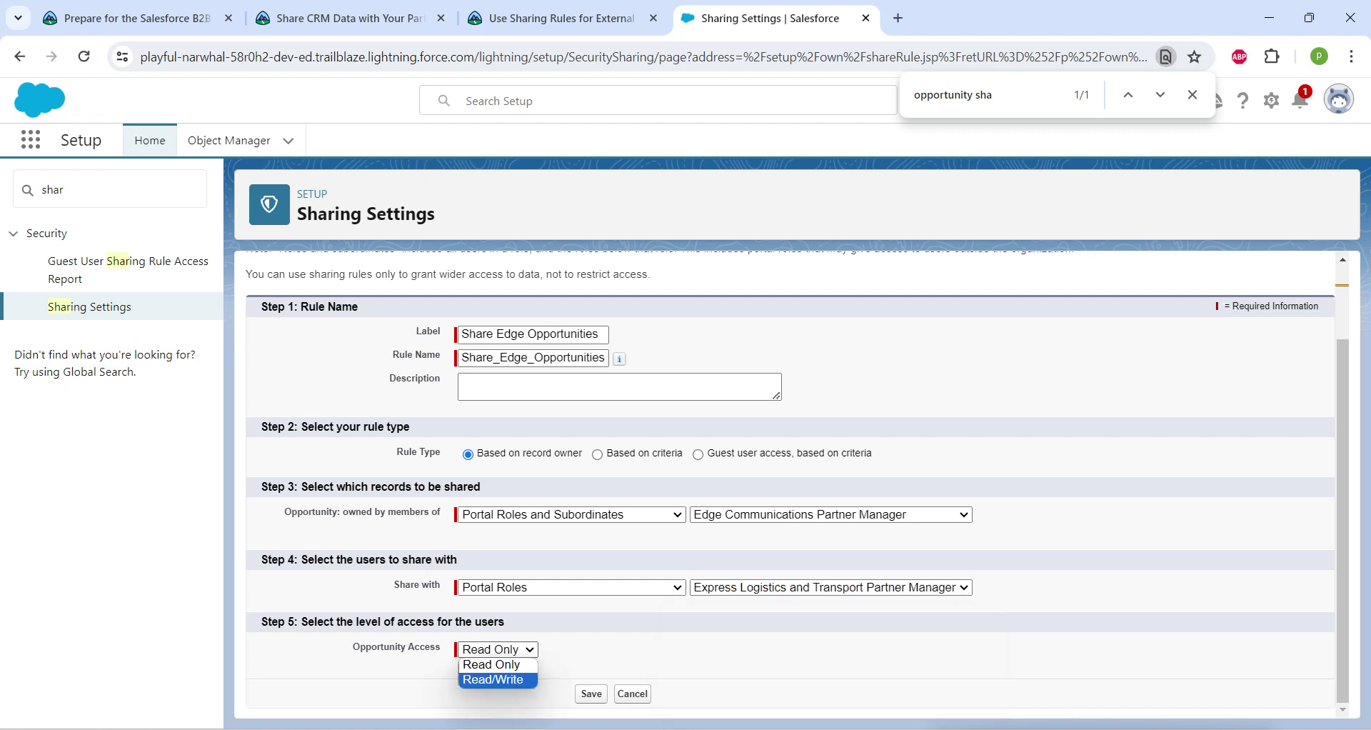
key("Return")
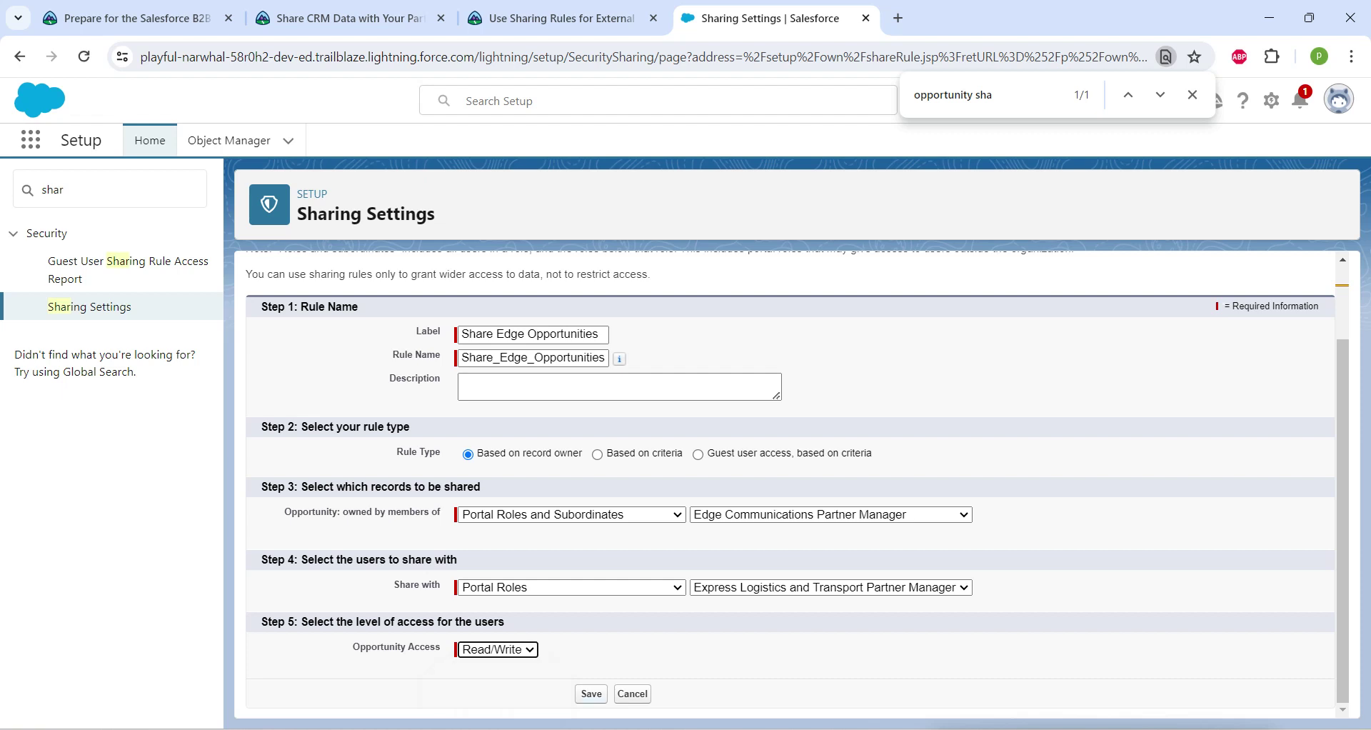
key("Tab")
key("Return")
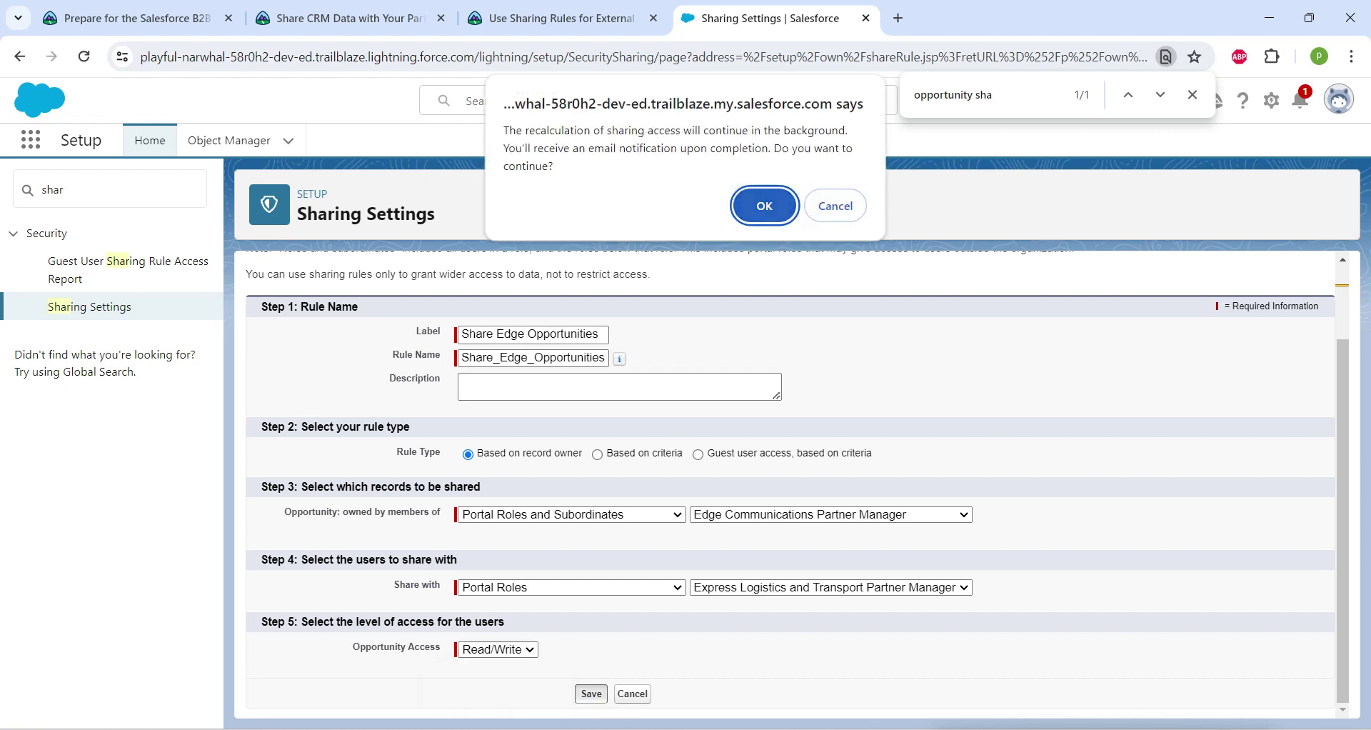
key("Return")
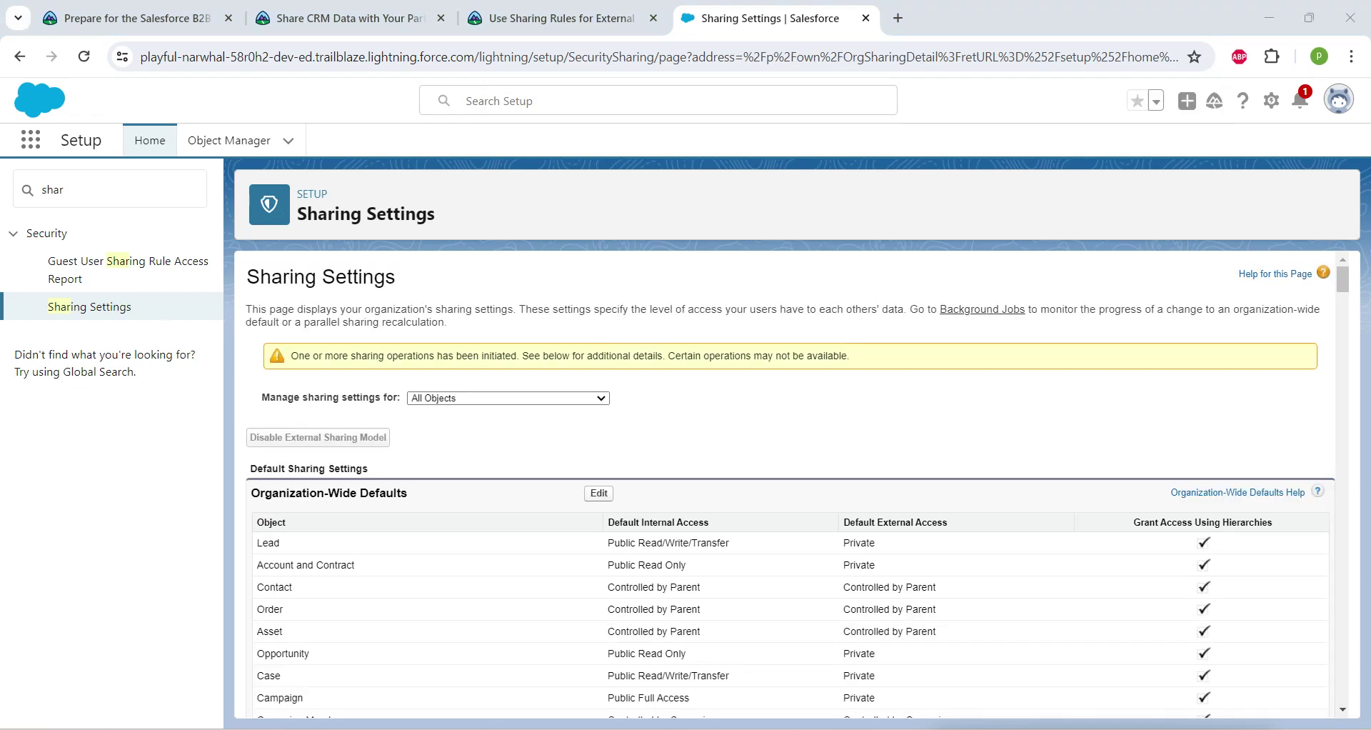
Search Setup for "public", open Public Groups and start a new group
double_click(52, 190)
type("p")
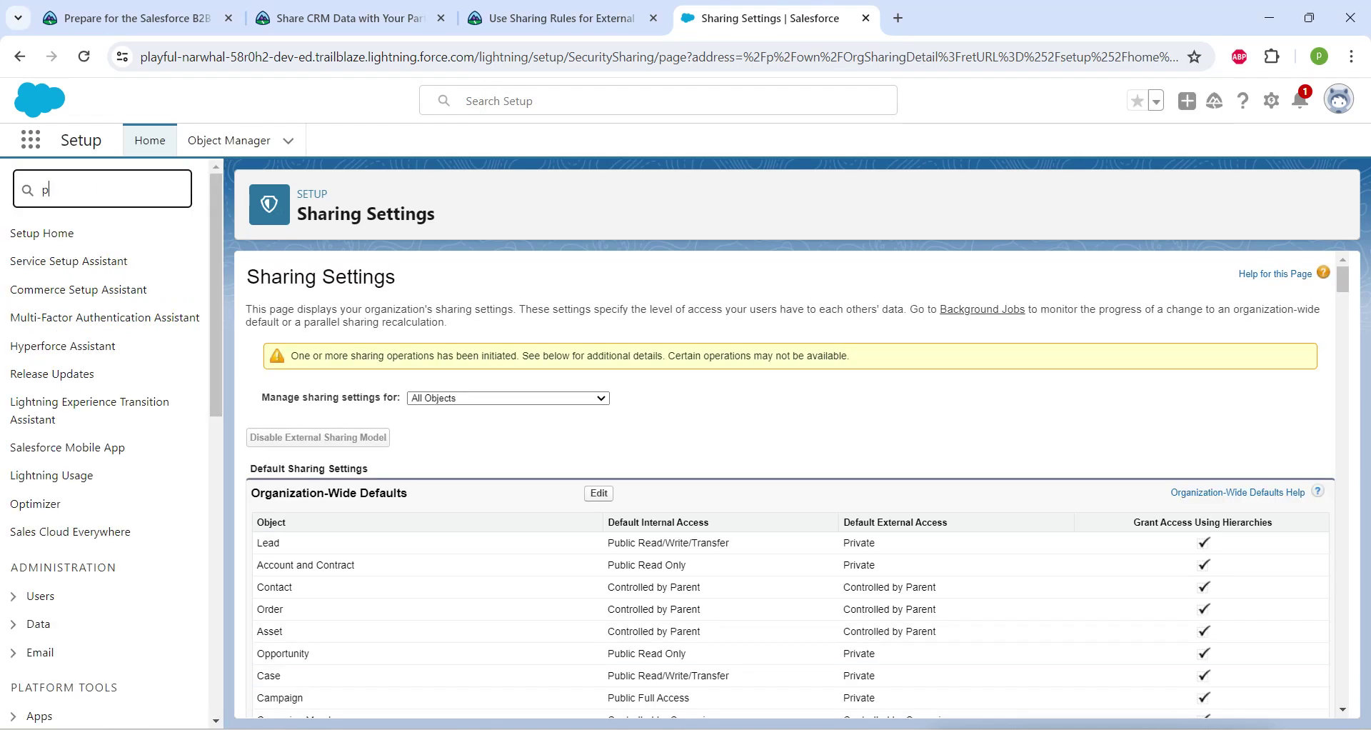
type("ublic")
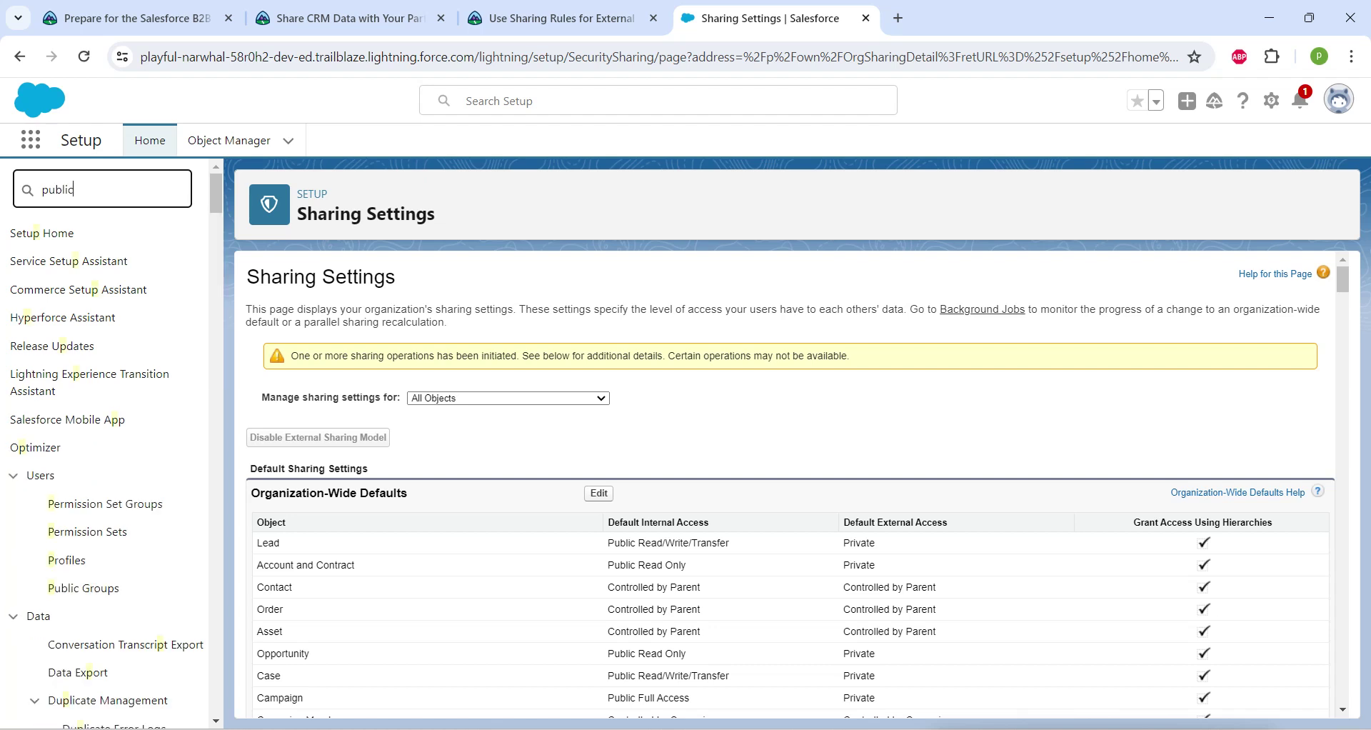
left_click(83, 261)
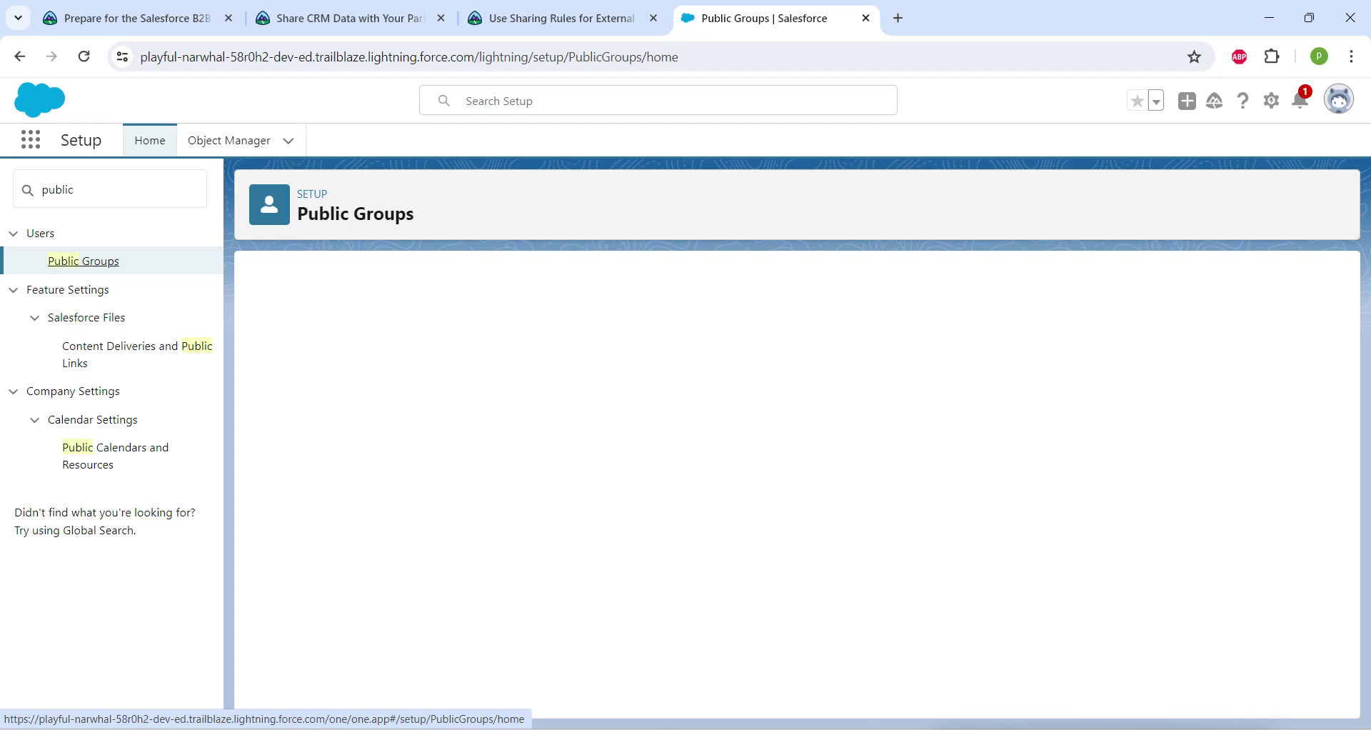
left_click(798, 384)
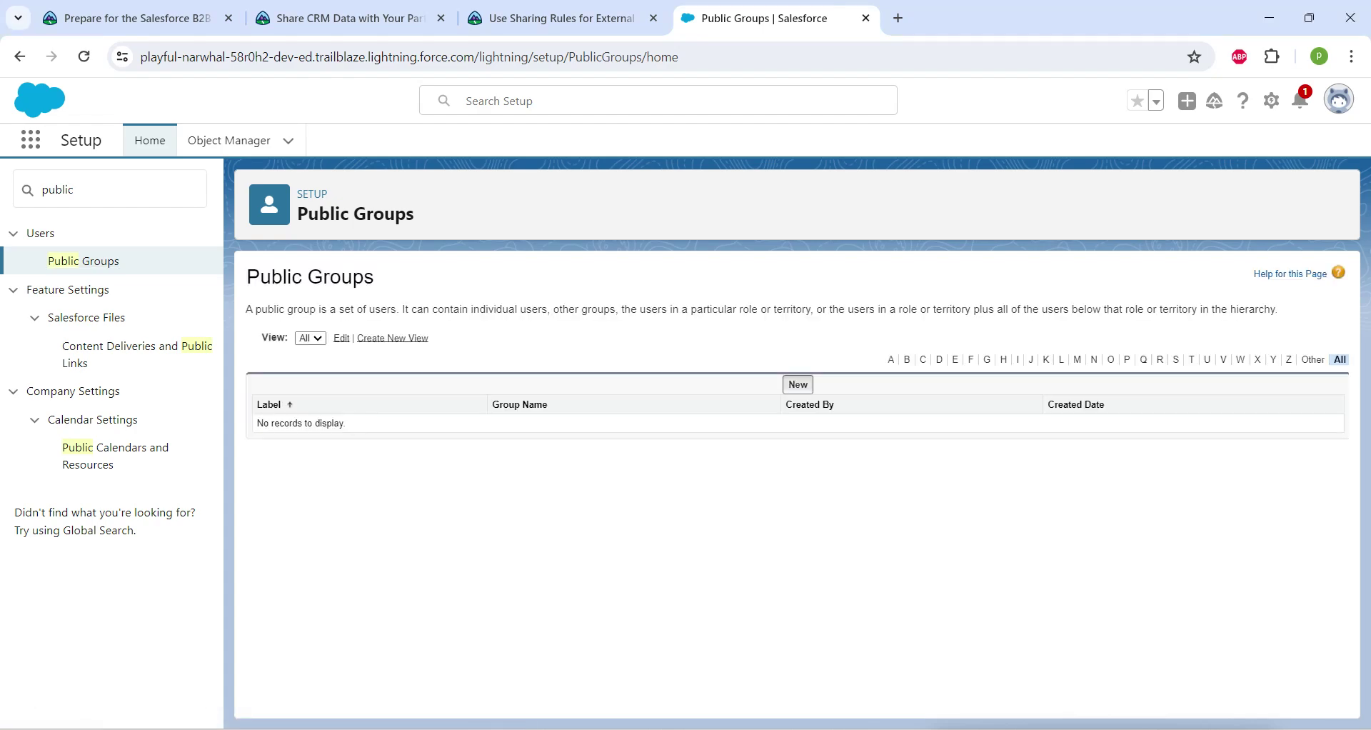
Copy the label "Partner Managers and Channel Director" from the Trailhead instructions into the new group, letting the group name autopopulate
left_click(550, 18)
scroll(571, 443, "down", 5)
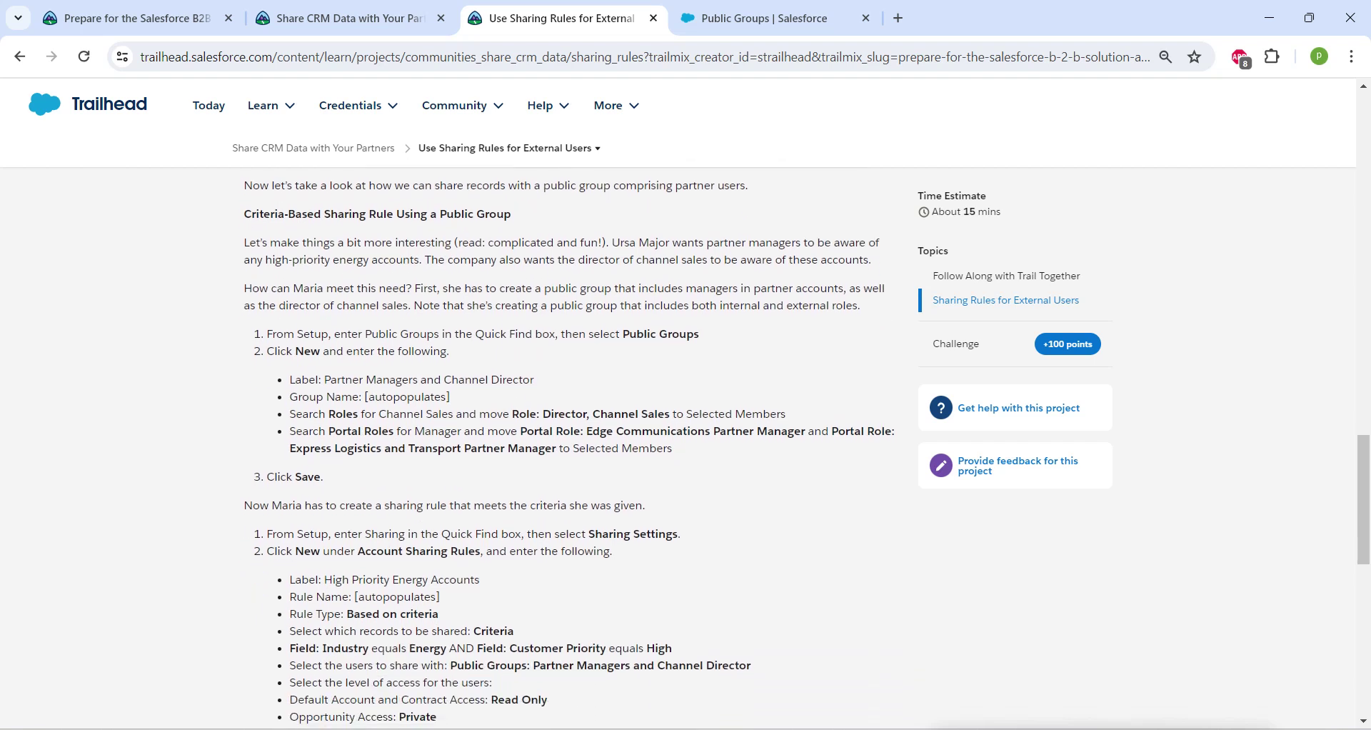
left_click_drag(330, 379, 534, 379)
key("ctrl+c")
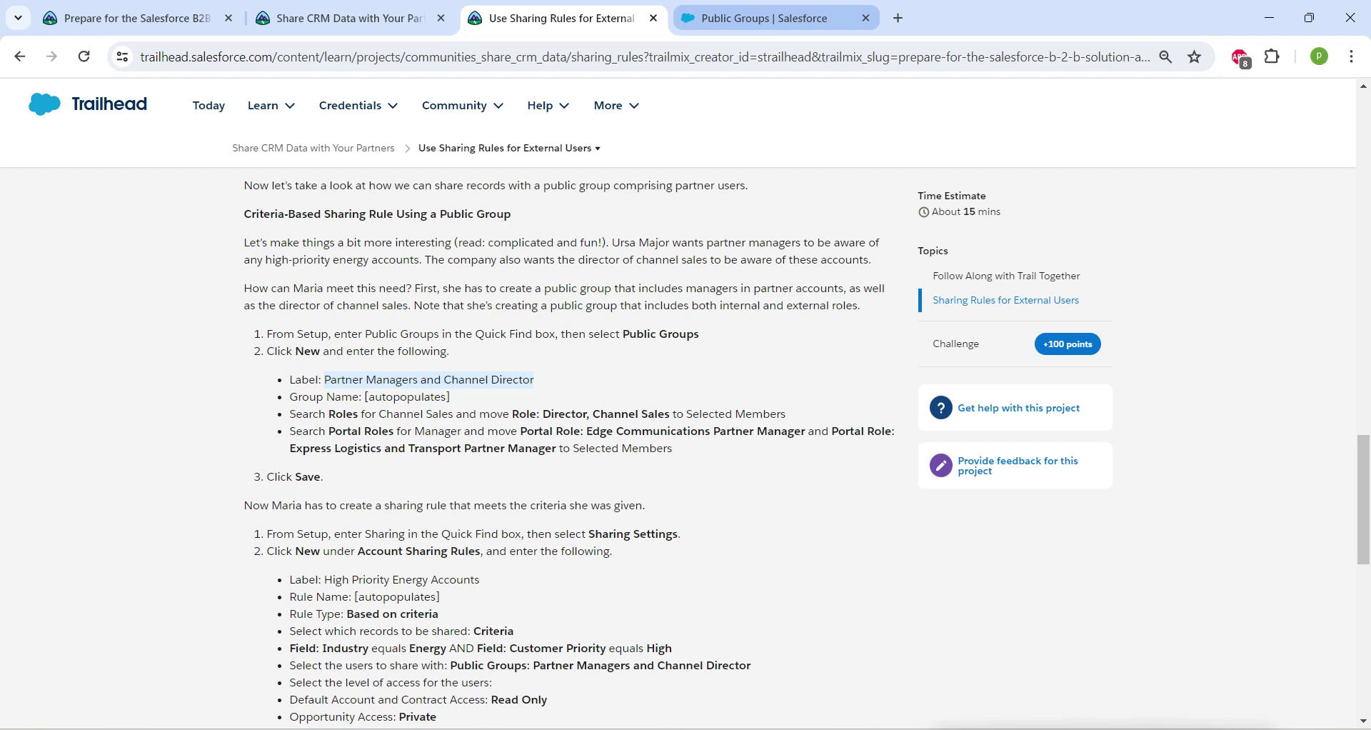
left_click(761, 18)
key("ctrl+v")
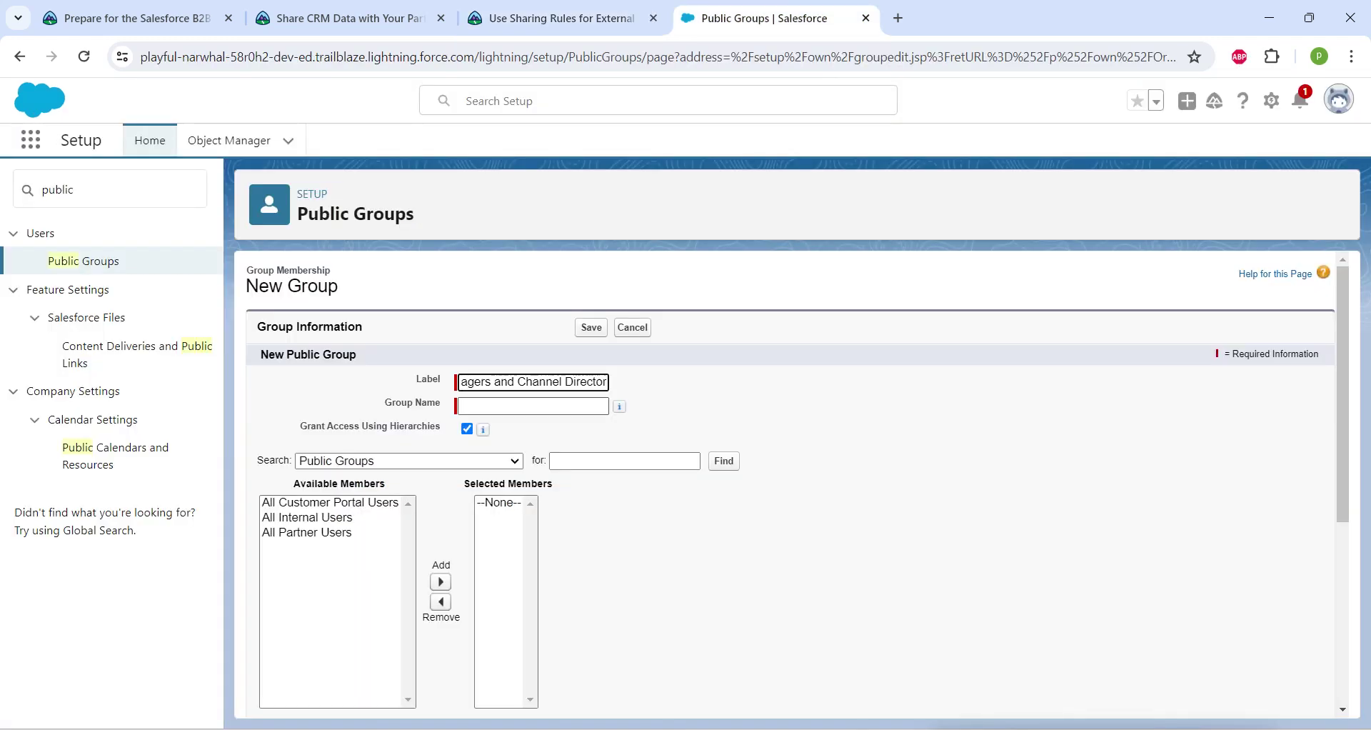
left_click(537, 405)
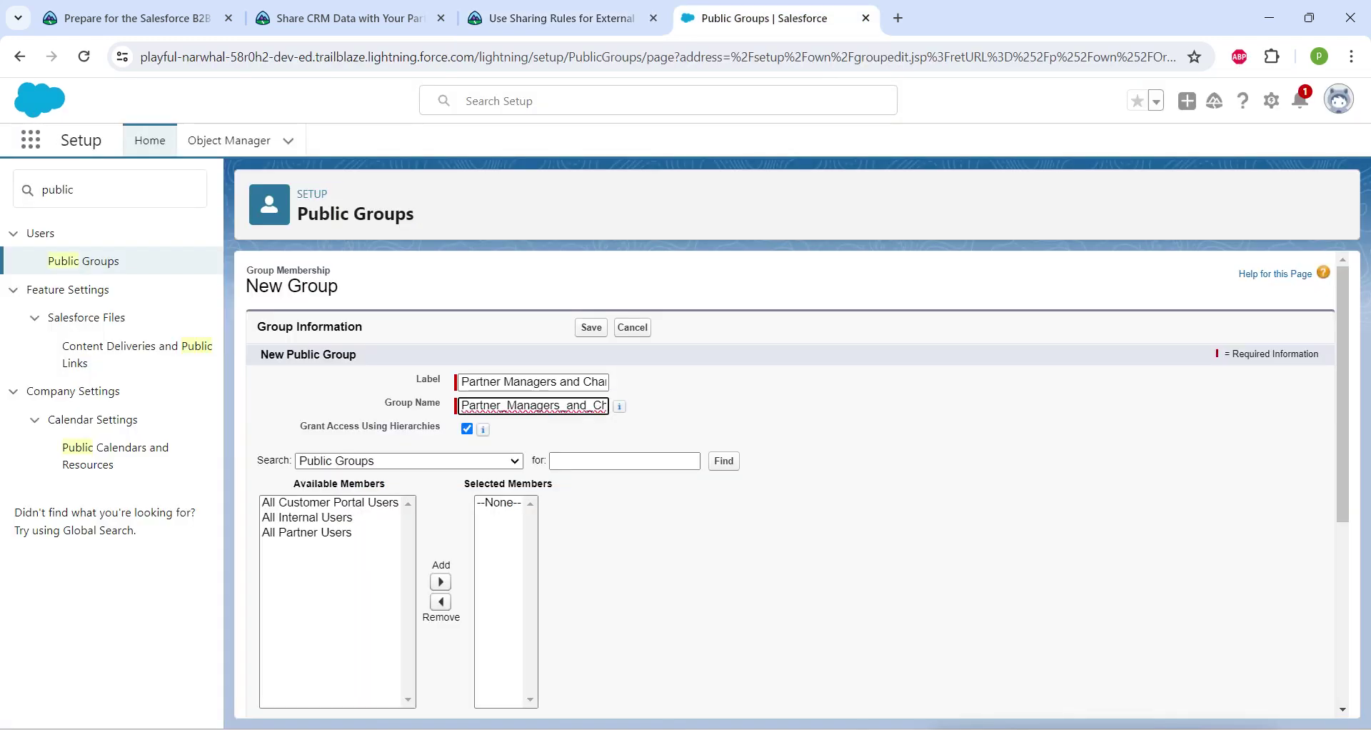
List the available members by Roles and add Role: Director, Channel Sales to the group's selected members
left_click(409, 460)
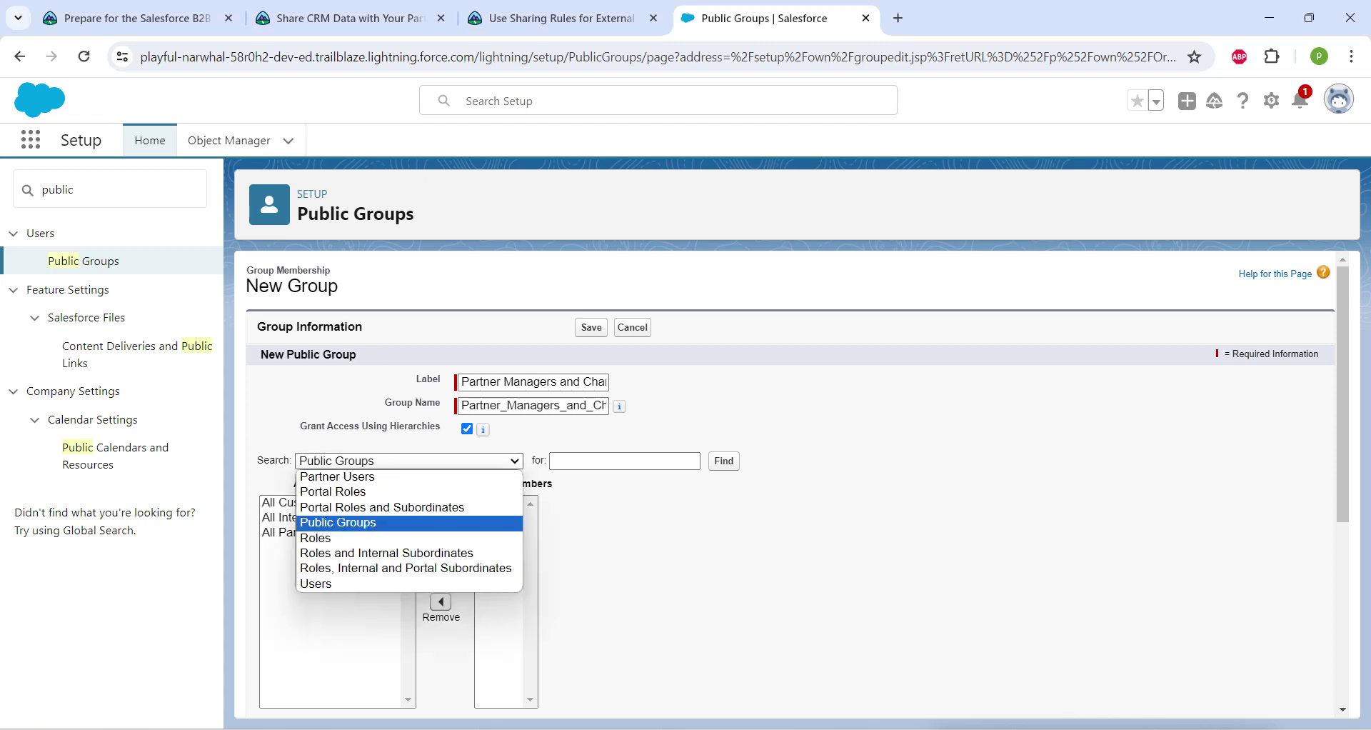
key("Return")
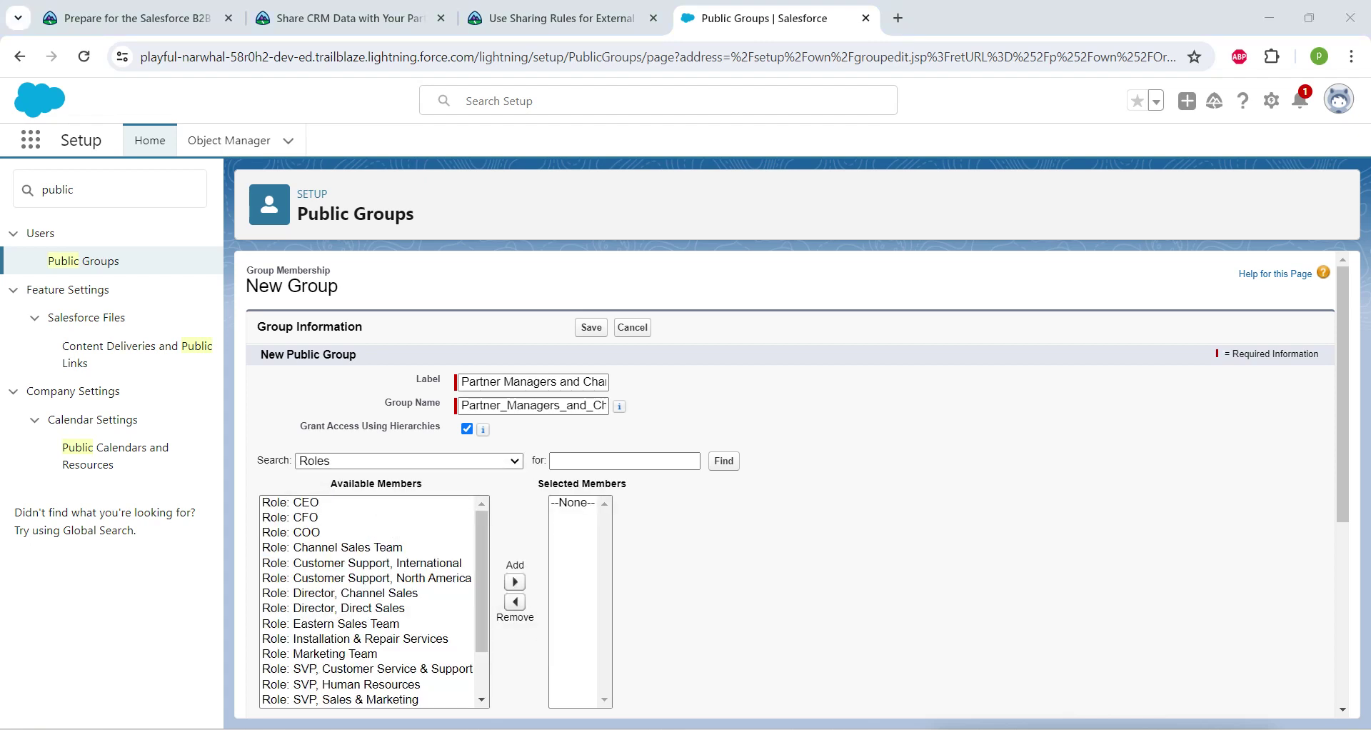
left_click(340, 594)
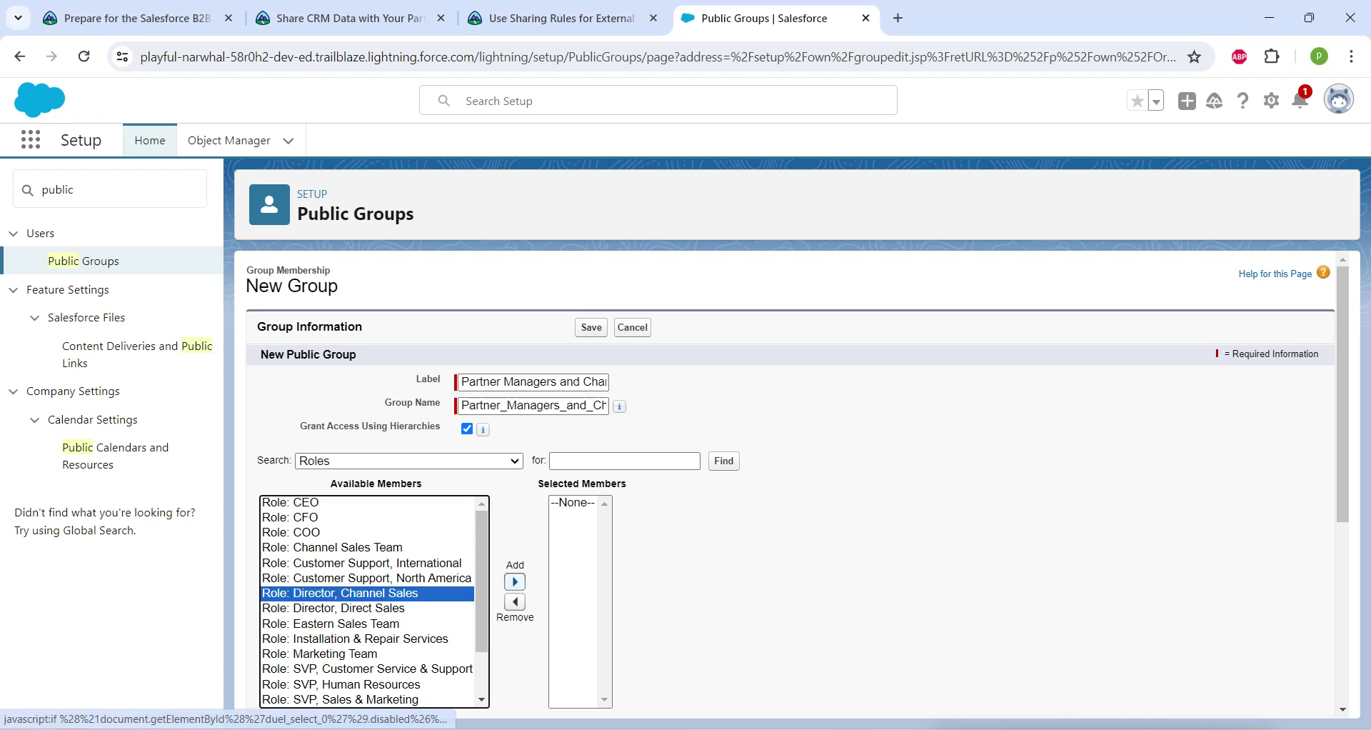
left_click(514, 582)
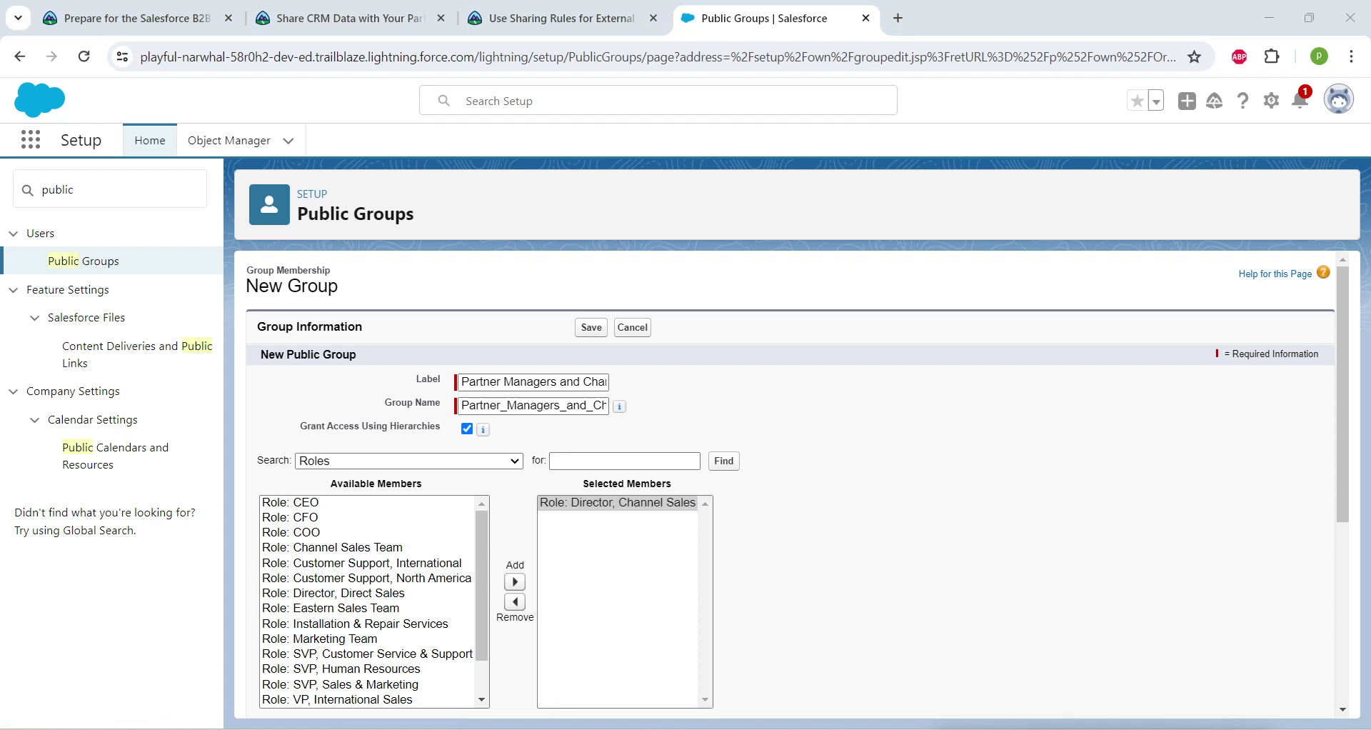
Add the Portal Roles Edge Communications Partner Manager and Express Logistics and Transport Partner Manager to the selected members, then save the group
left_click(407, 461)
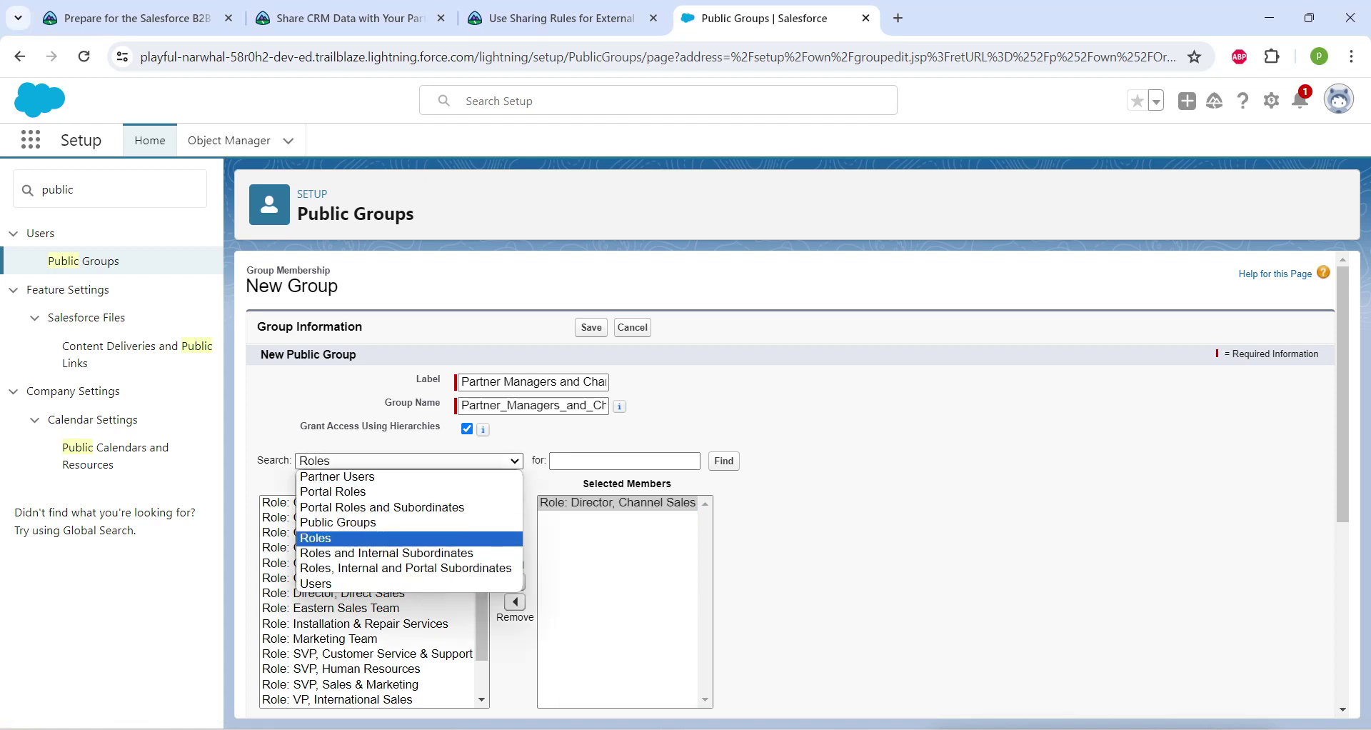
left_click(333, 493)
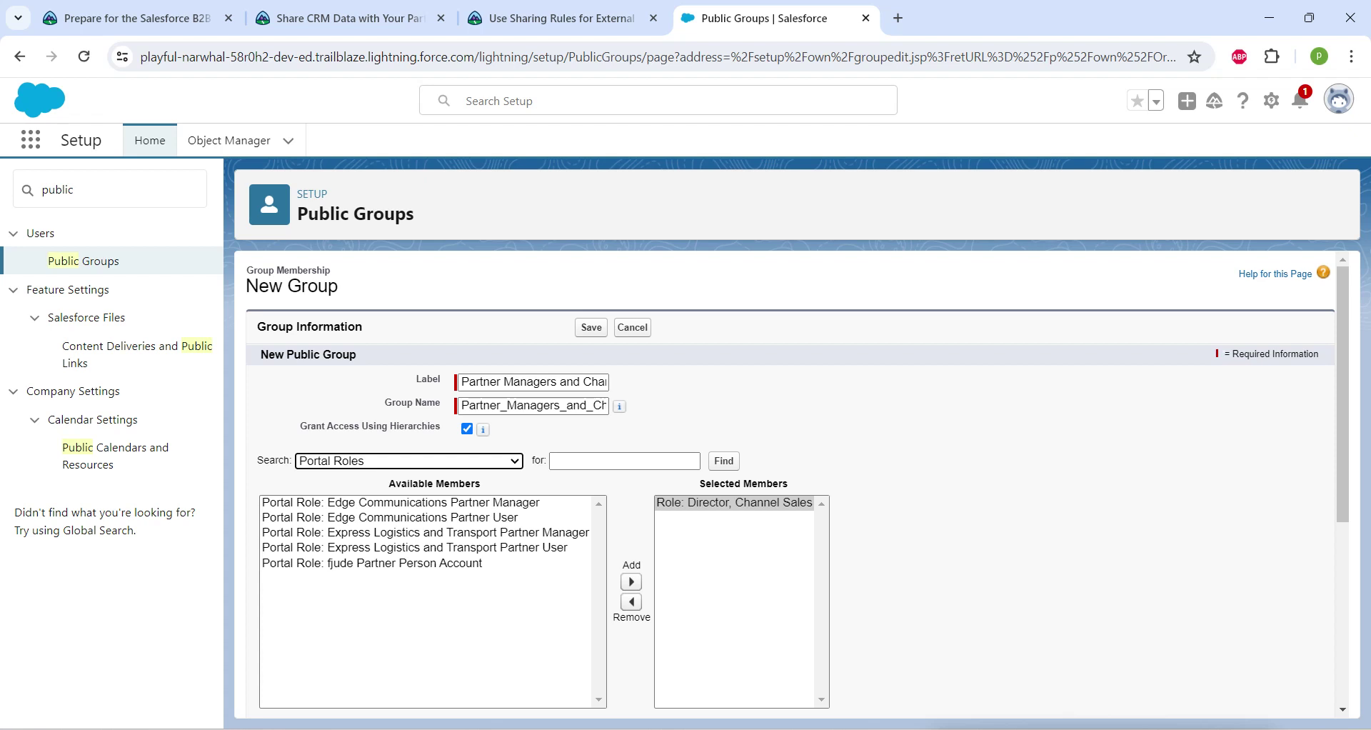
left_click(400, 502)
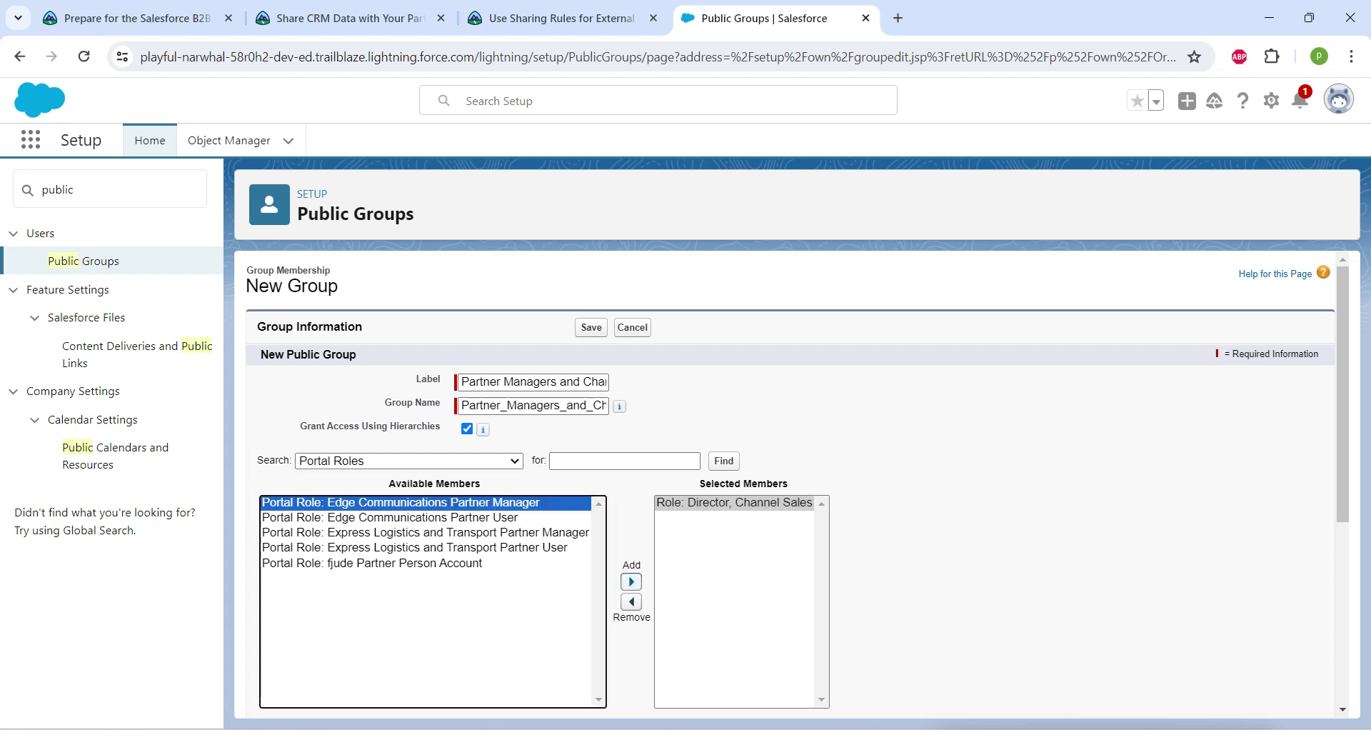
left_click(631, 582)
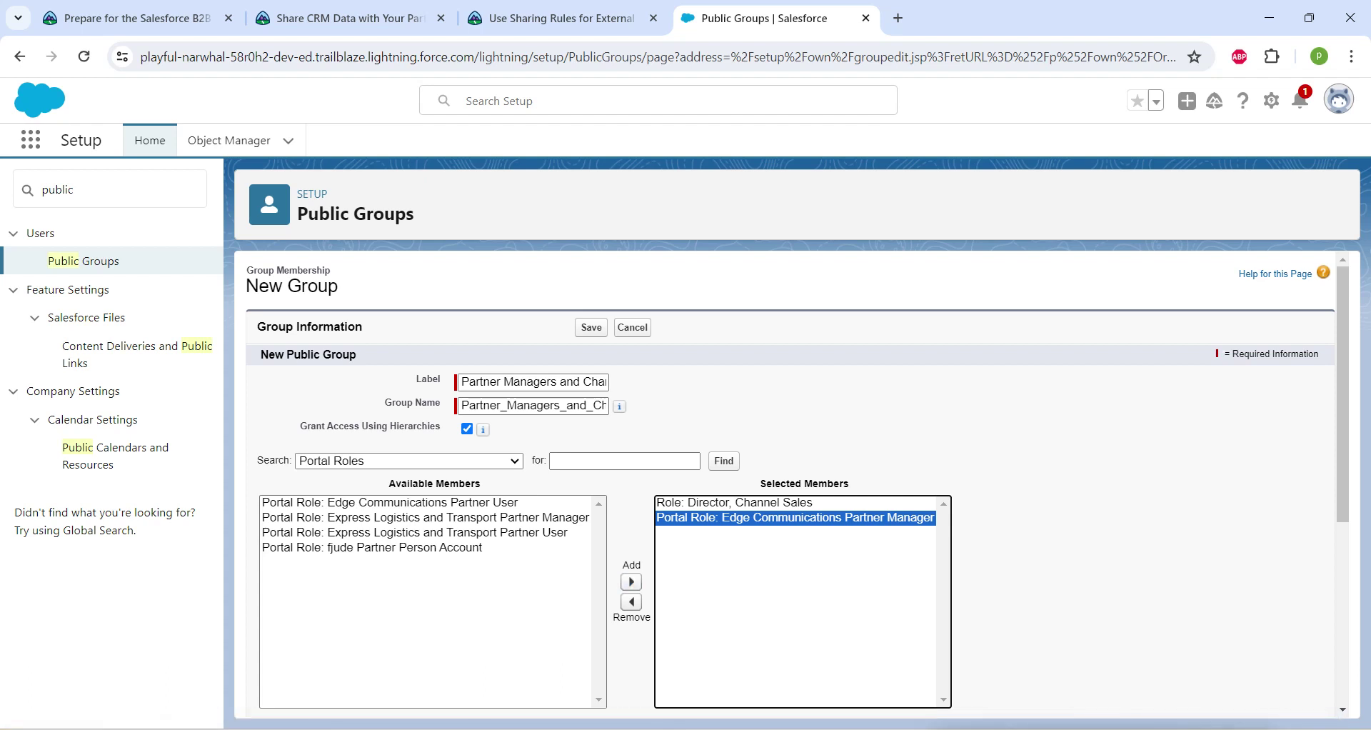
left_click(426, 518)
left_click(631, 581)
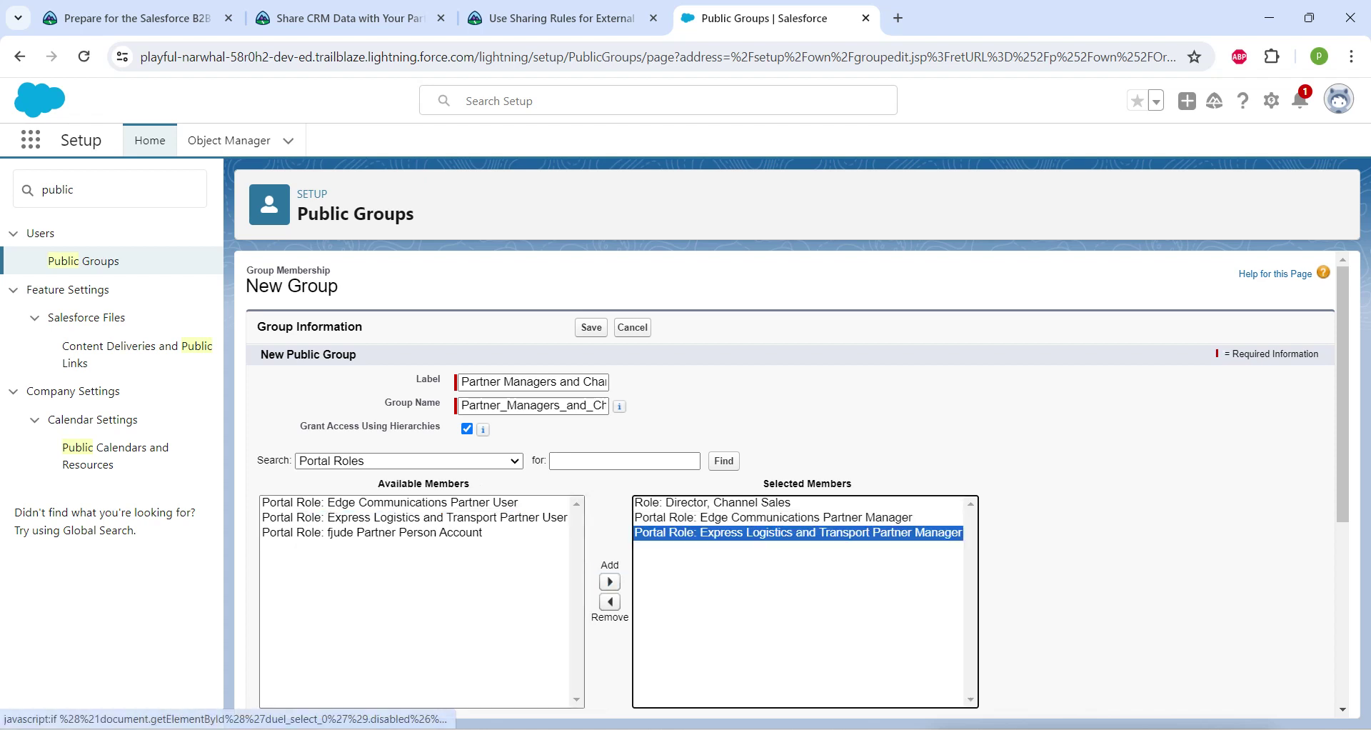
scroll(786, 486, "down", 5)
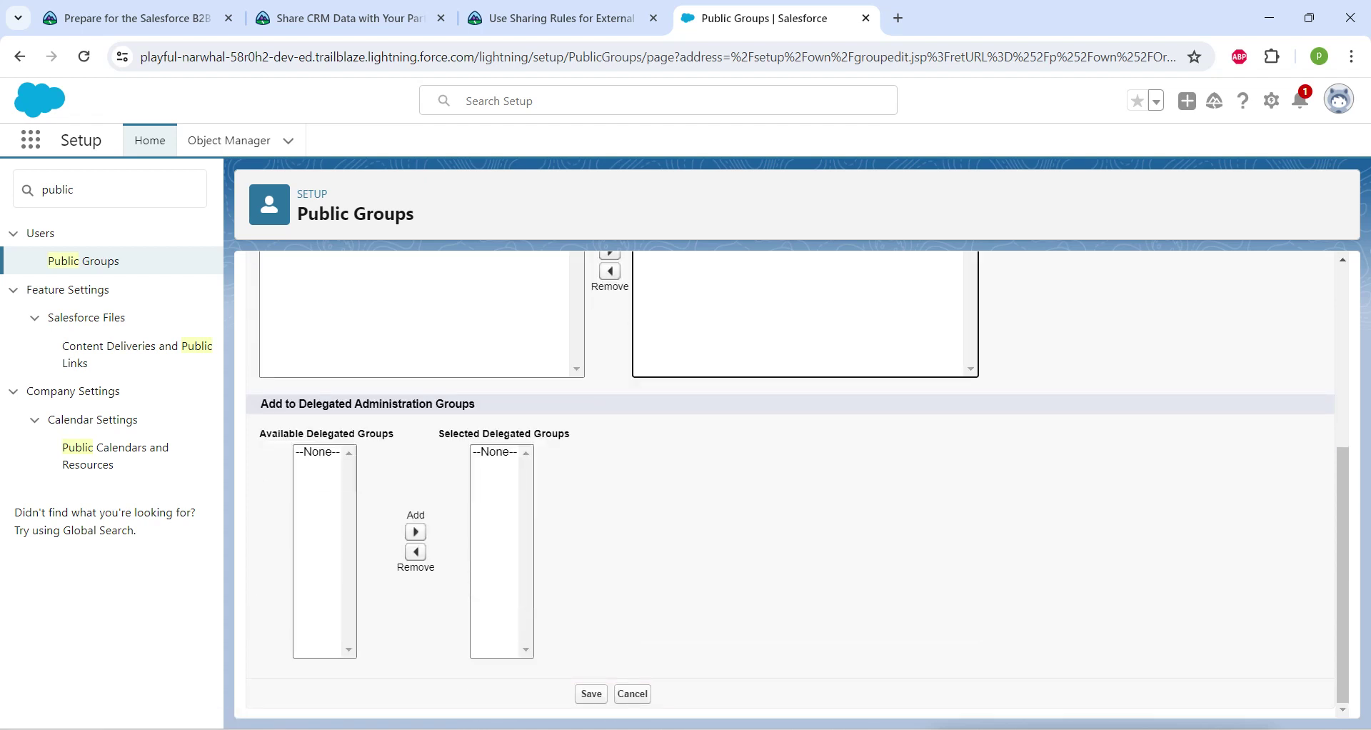
left_click(591, 694)
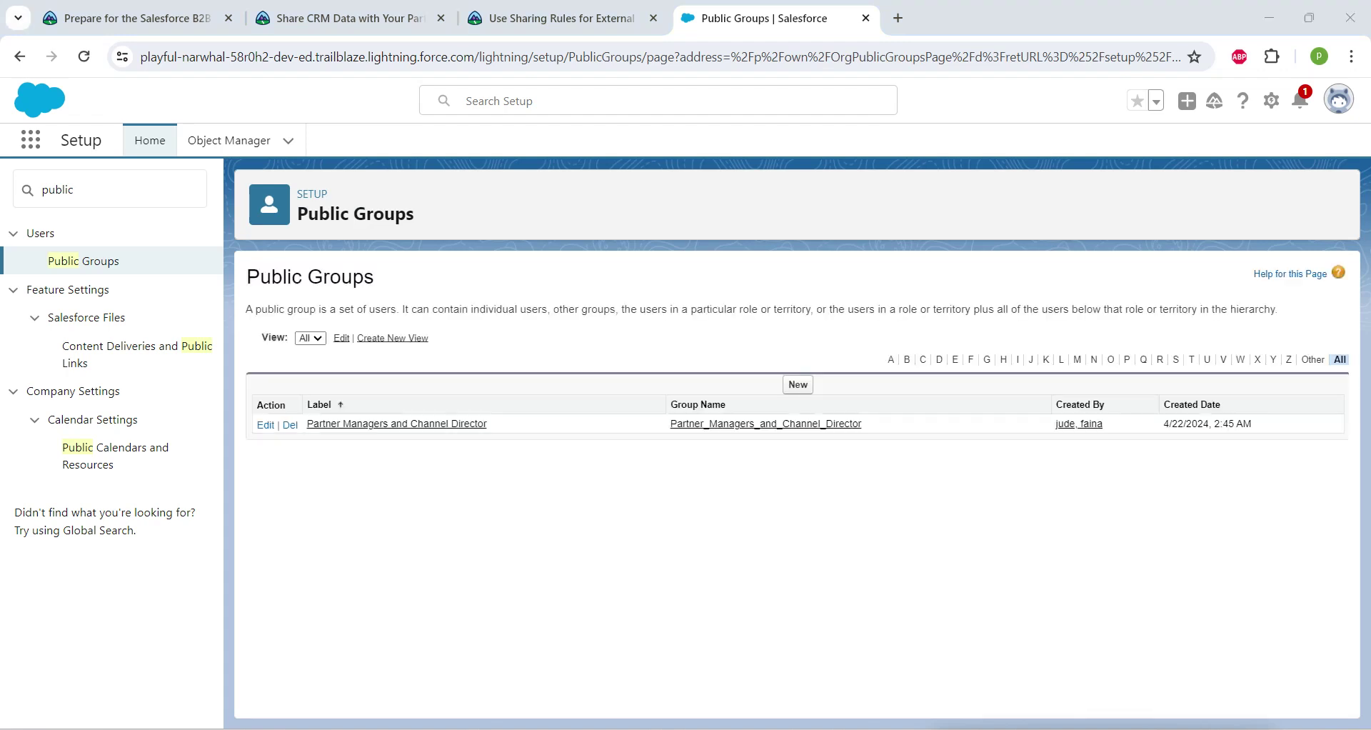
Search Setup for "sharing" and open Sharing Settings
double_click(59, 189)
key("BackSpace")
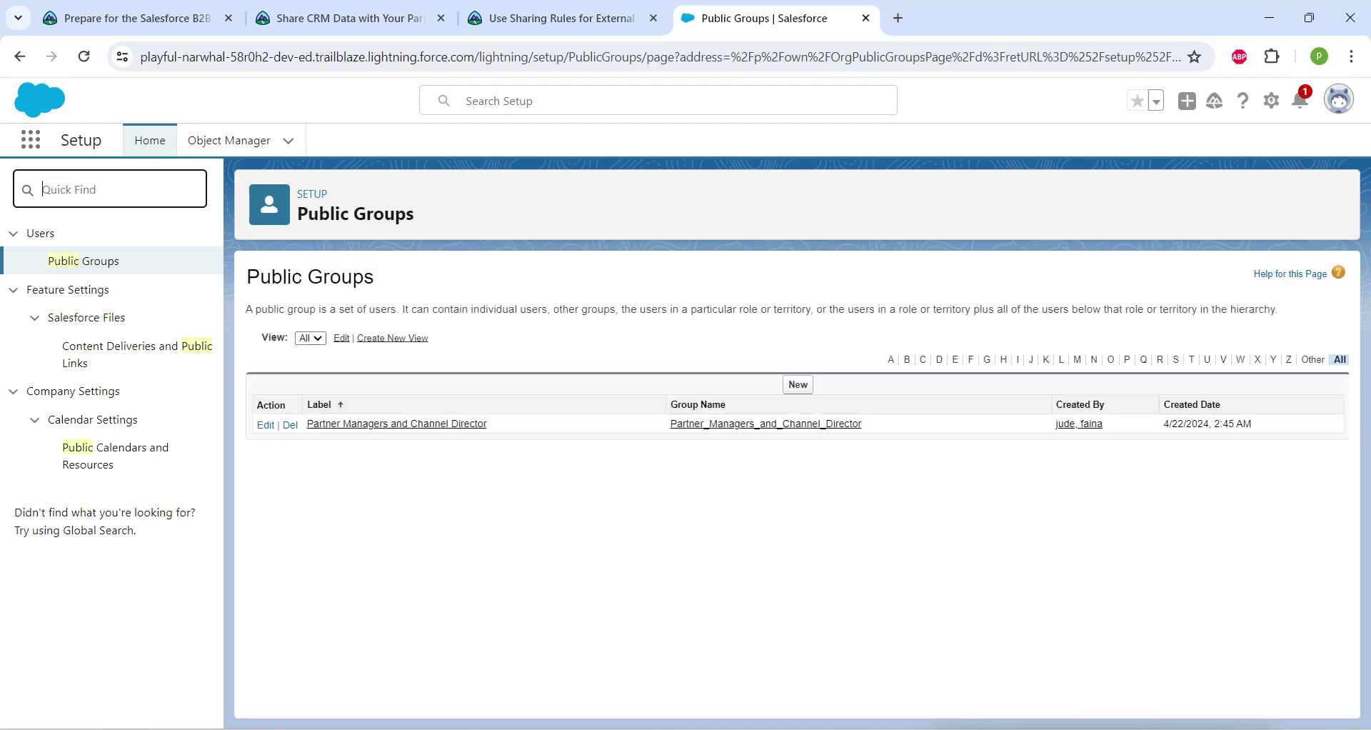
type("sa")
key("BackSpace")
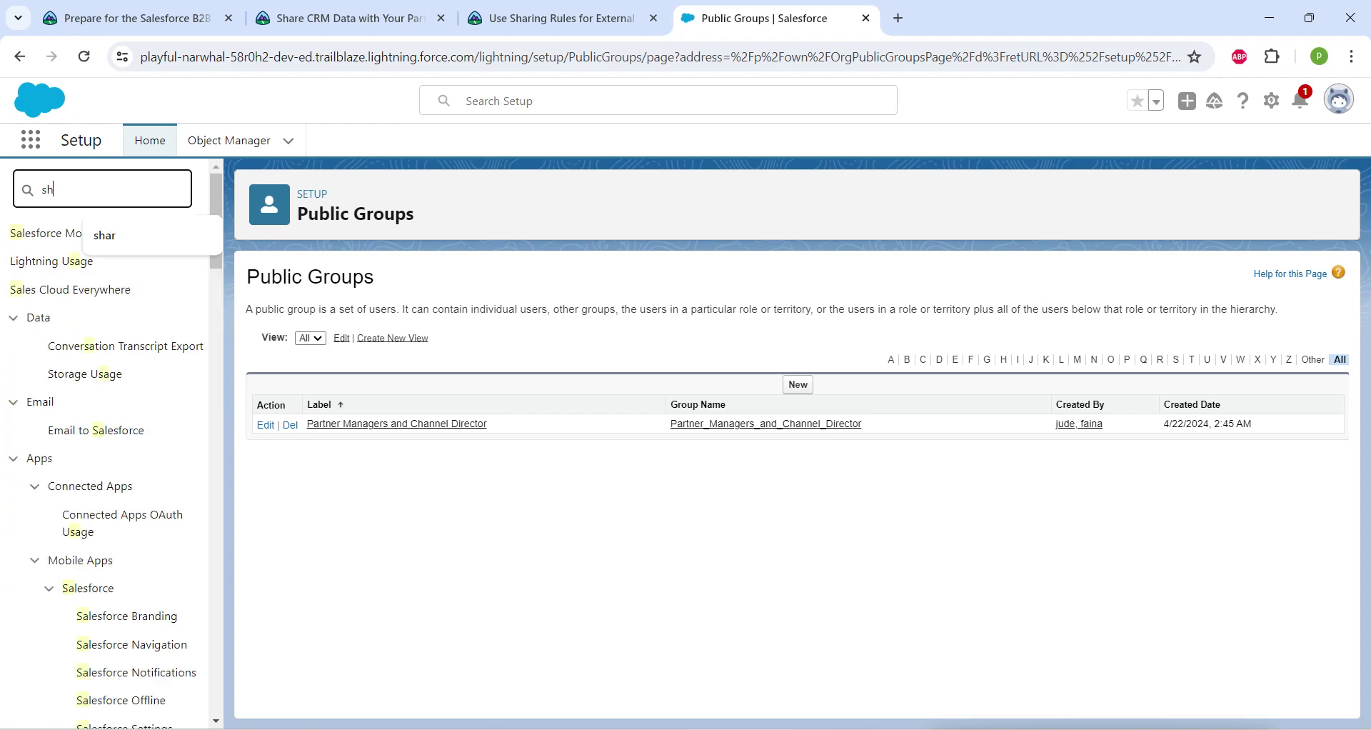
type("haring")
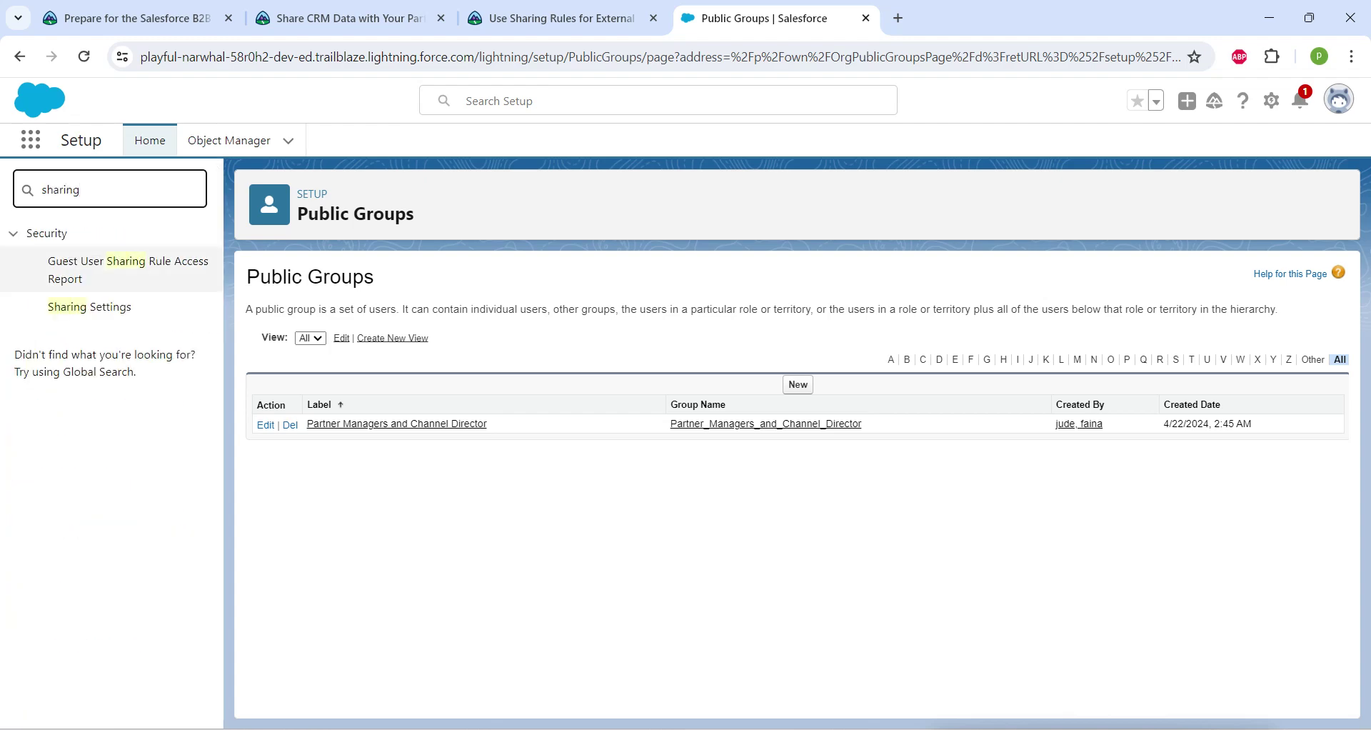
left_click(89, 306)
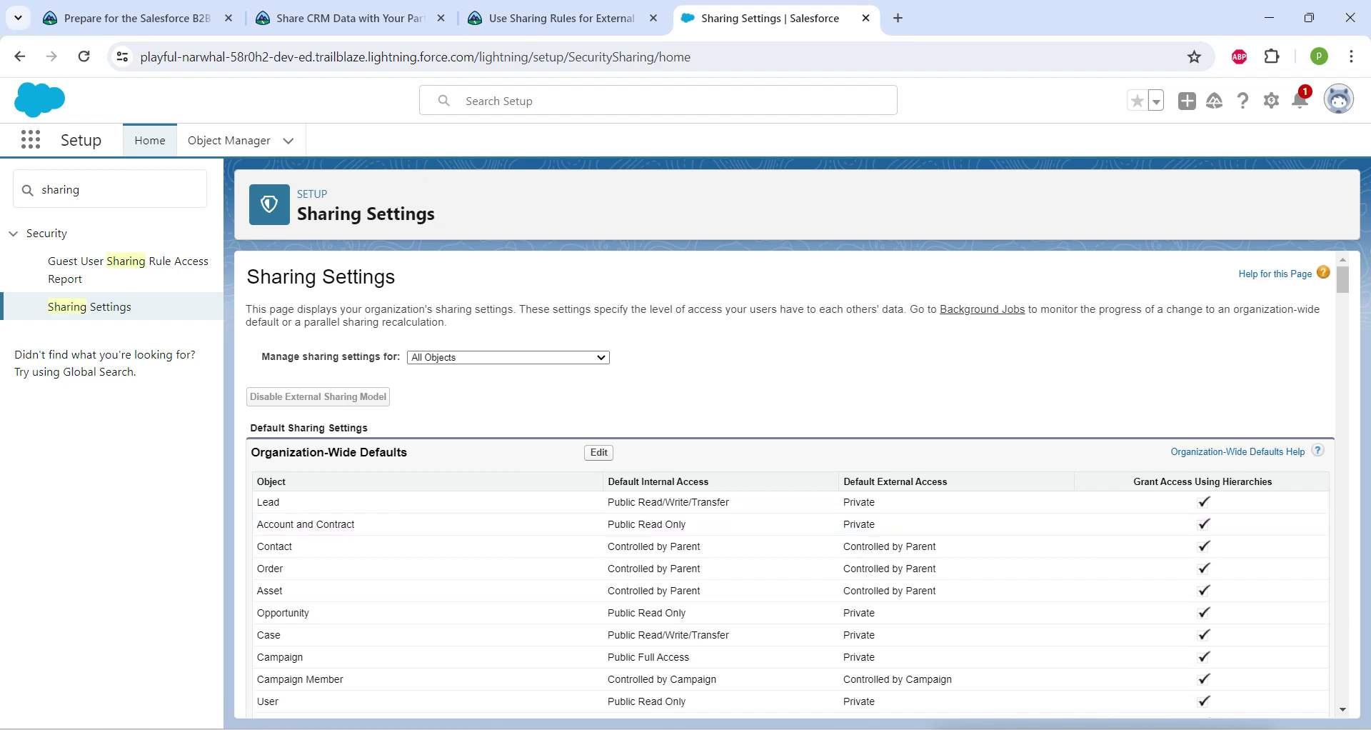
Find "account shar" on the page and start a new rule under Account Sharing Rules
key("ctrl+f")
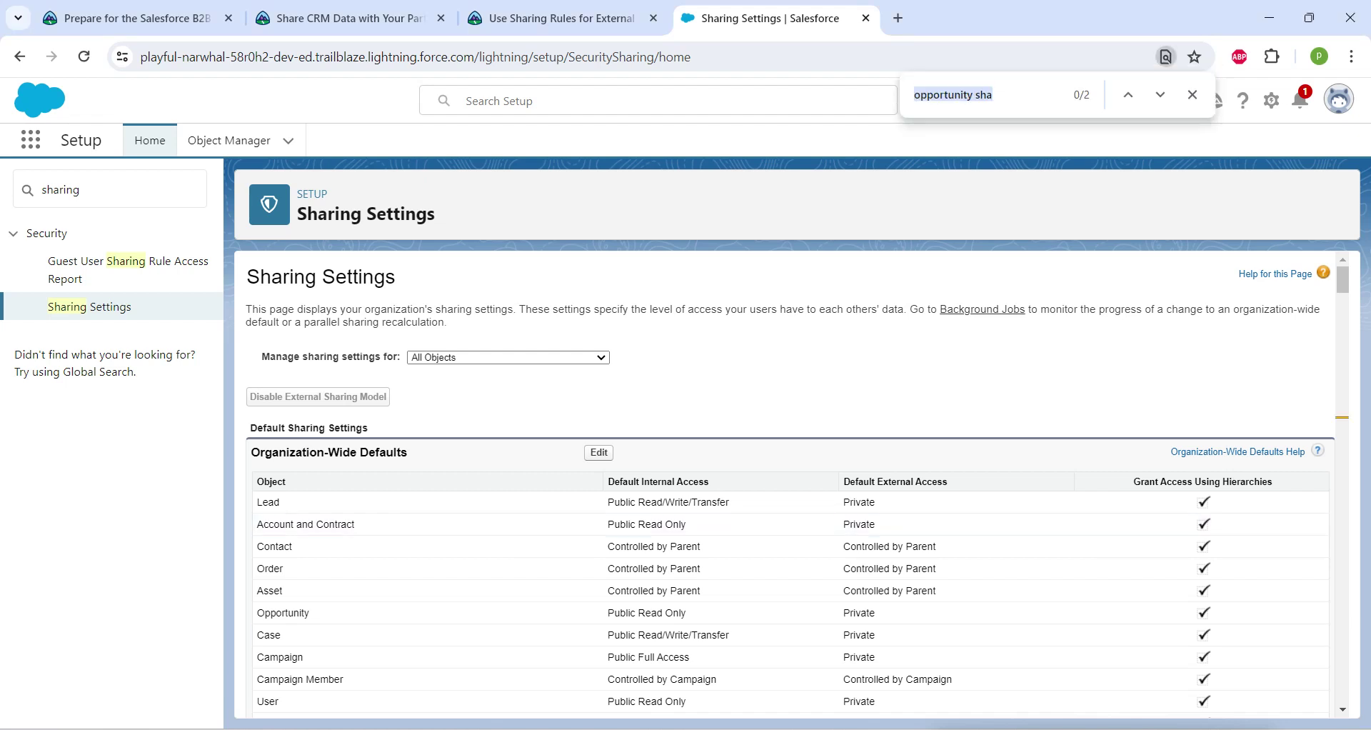
type("accoun")
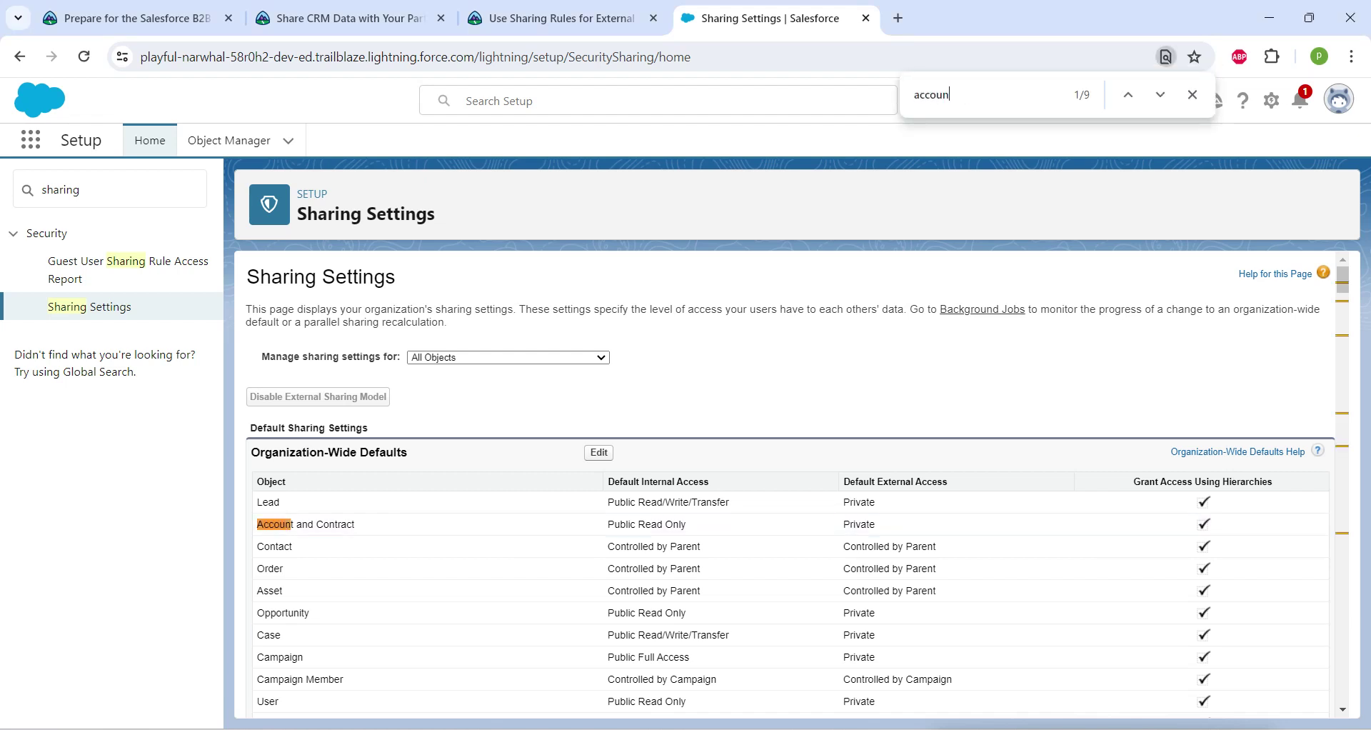
type("t s")
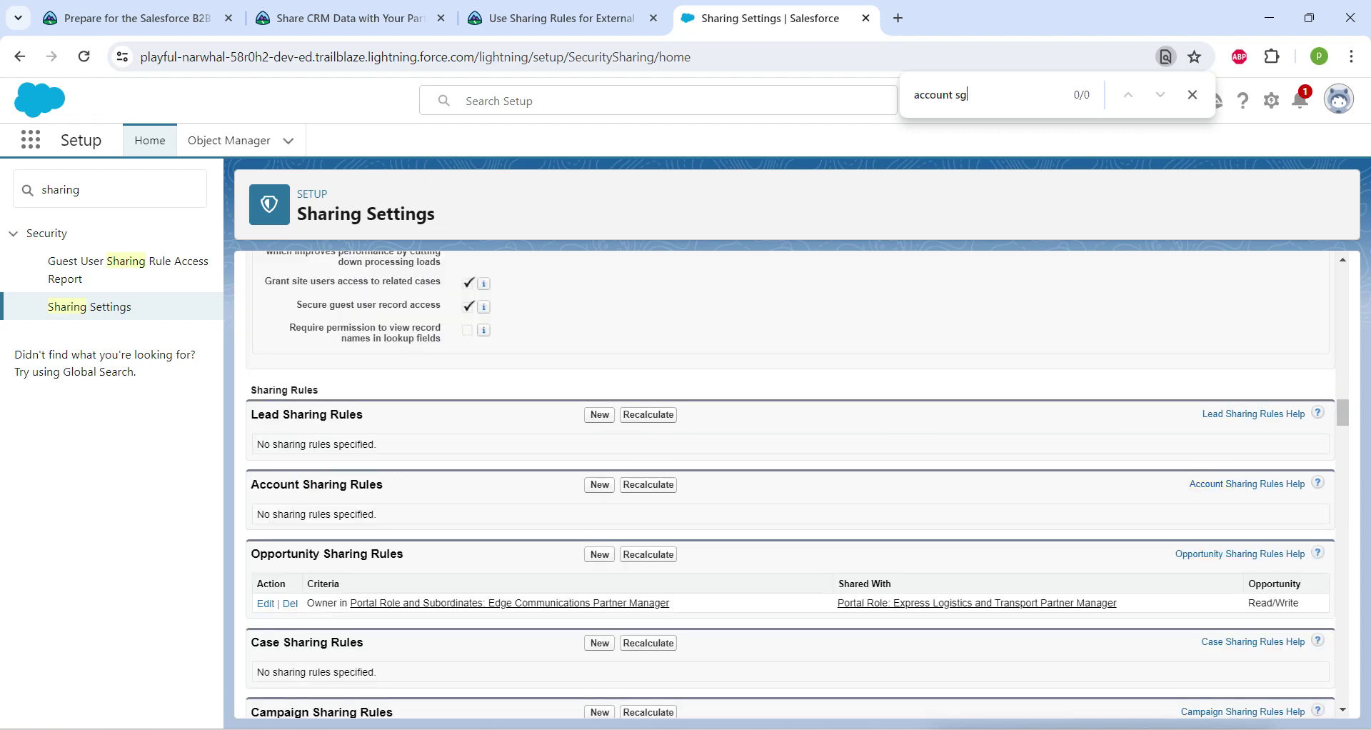
type("har")
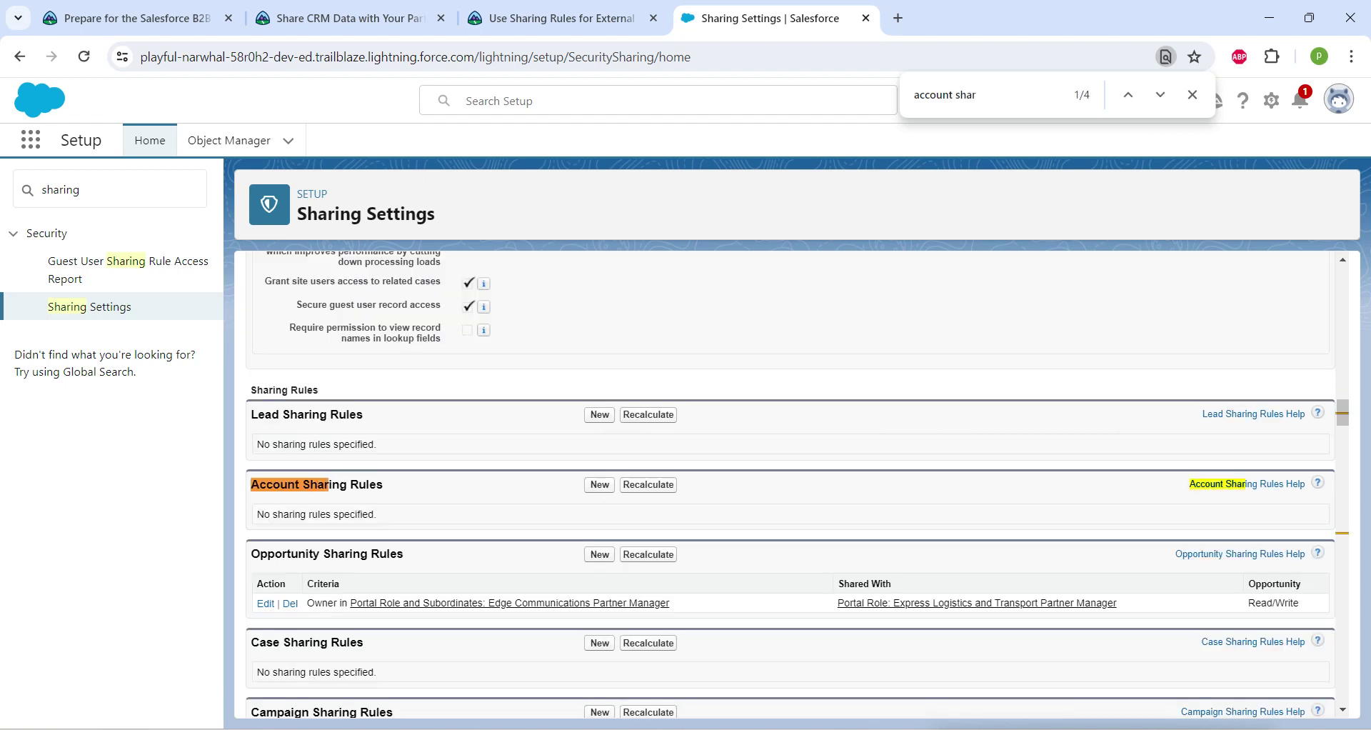
left_click(599, 485)
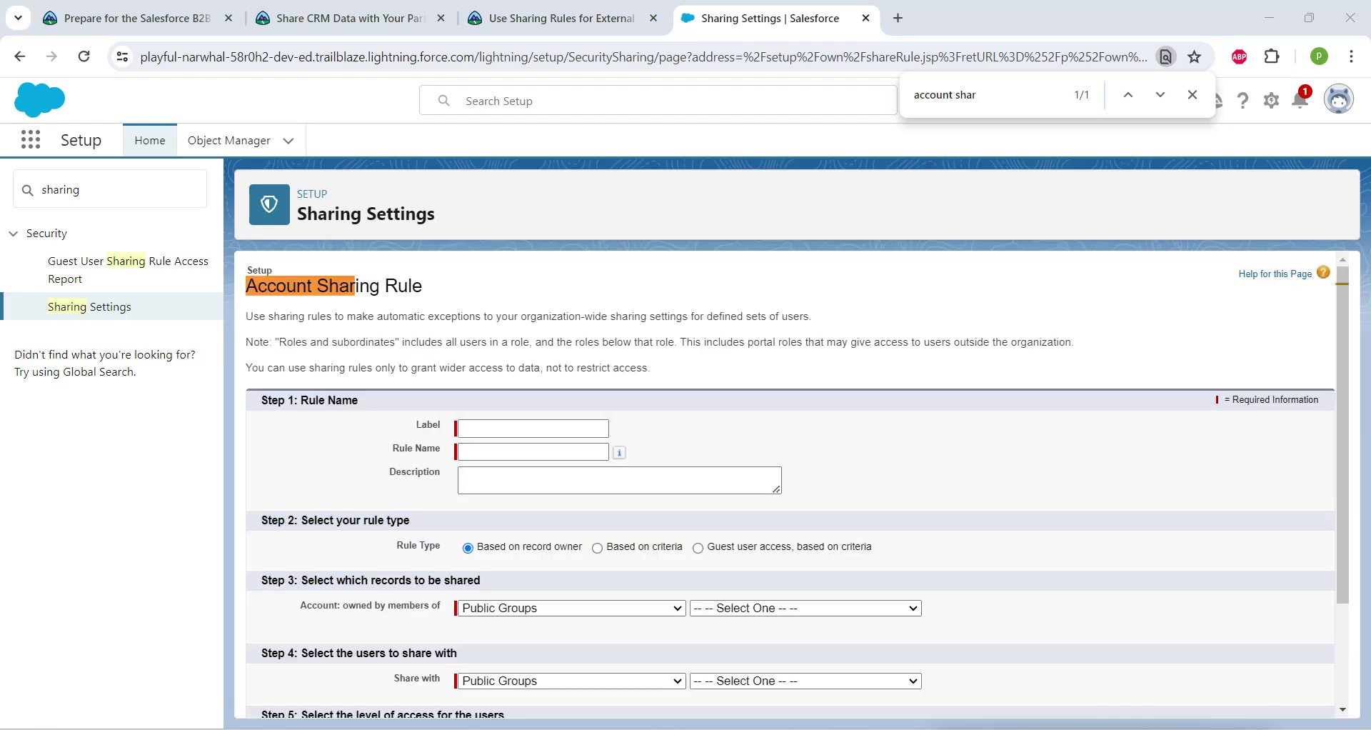
Copy the label "High Priority Energy Accounts" from the Trailhead instructions into the new account sharing rule, letting the rule name autopopulate
left_click(562, 19)
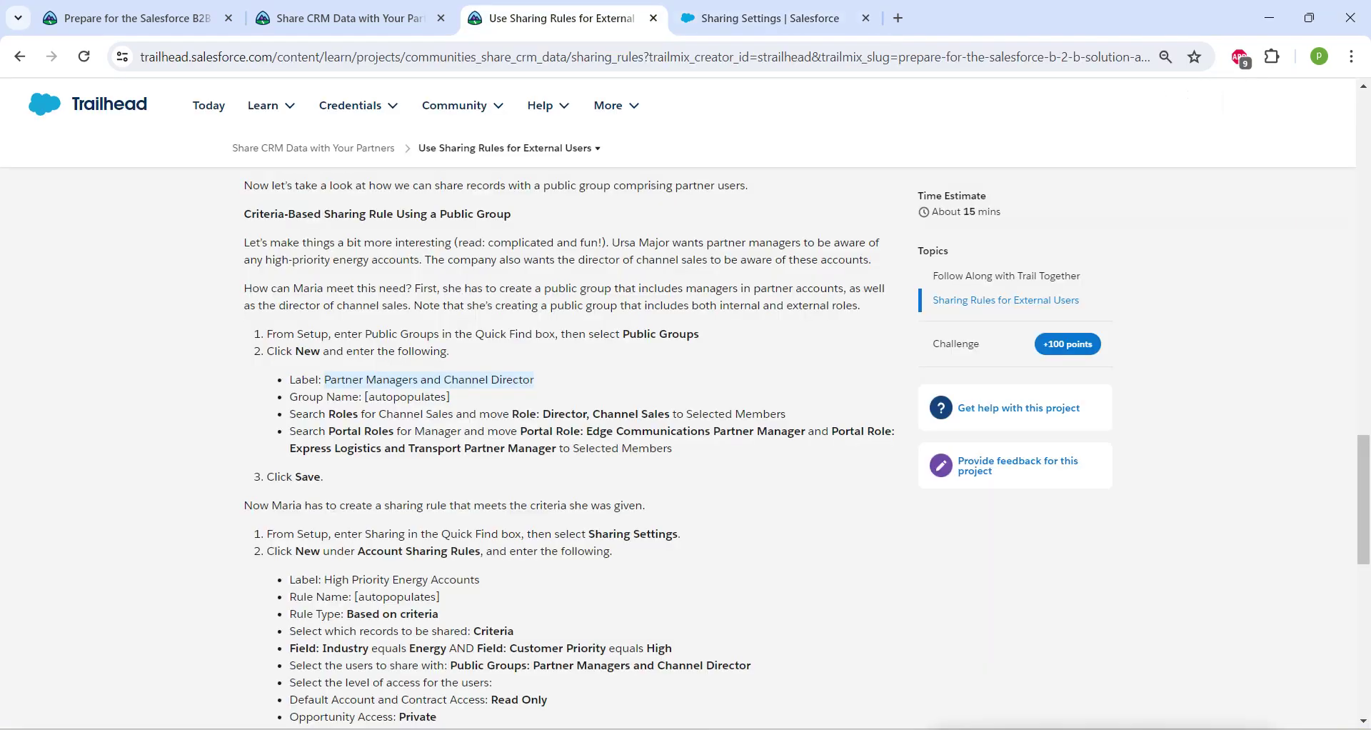
scroll(572, 450, "down", 2)
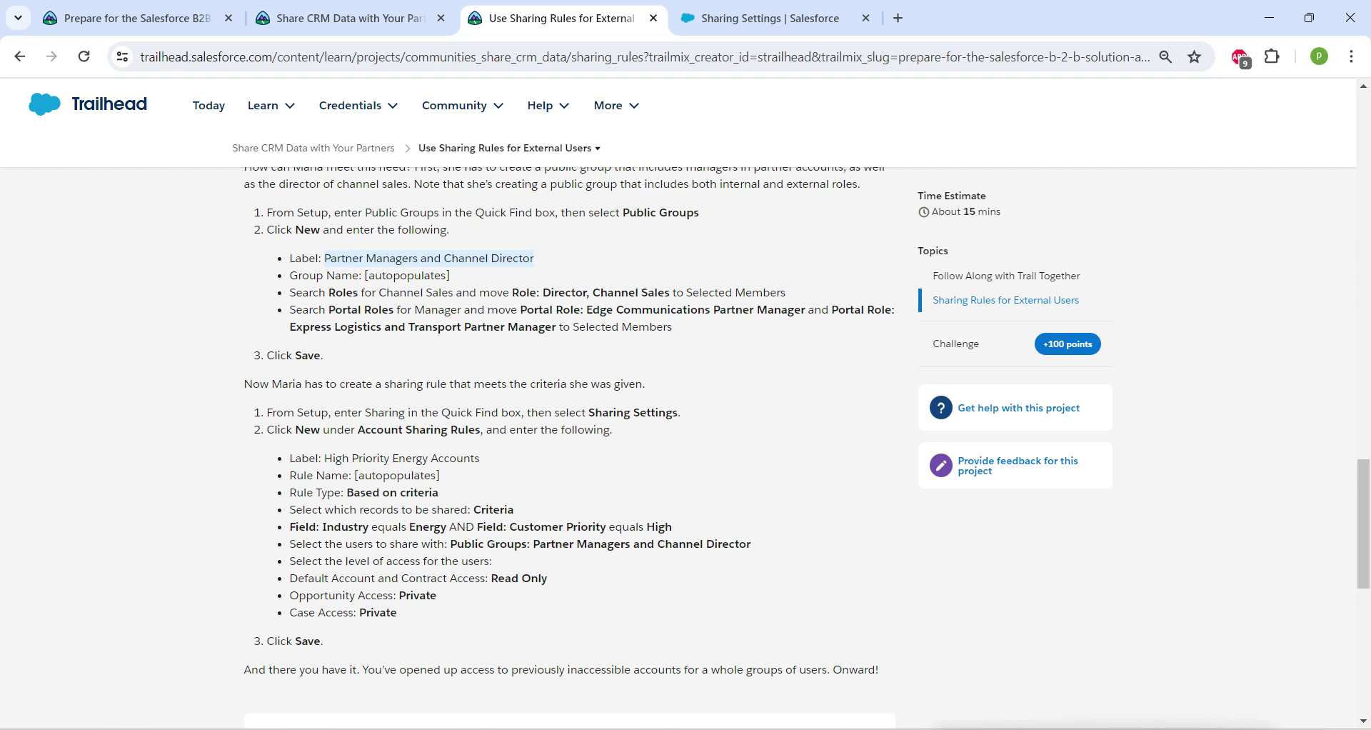
left_click_drag(325, 458, 480, 459)
key("ctrl+c")
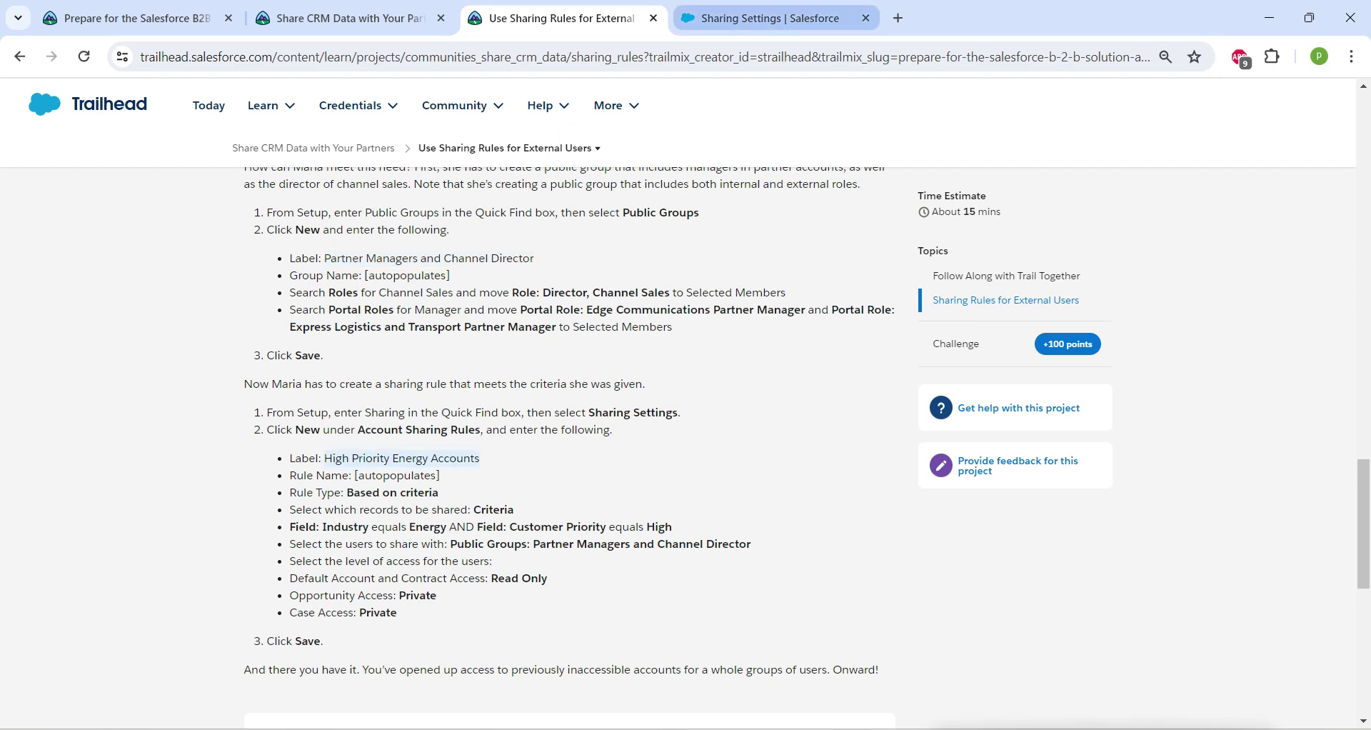
left_click(761, 18)
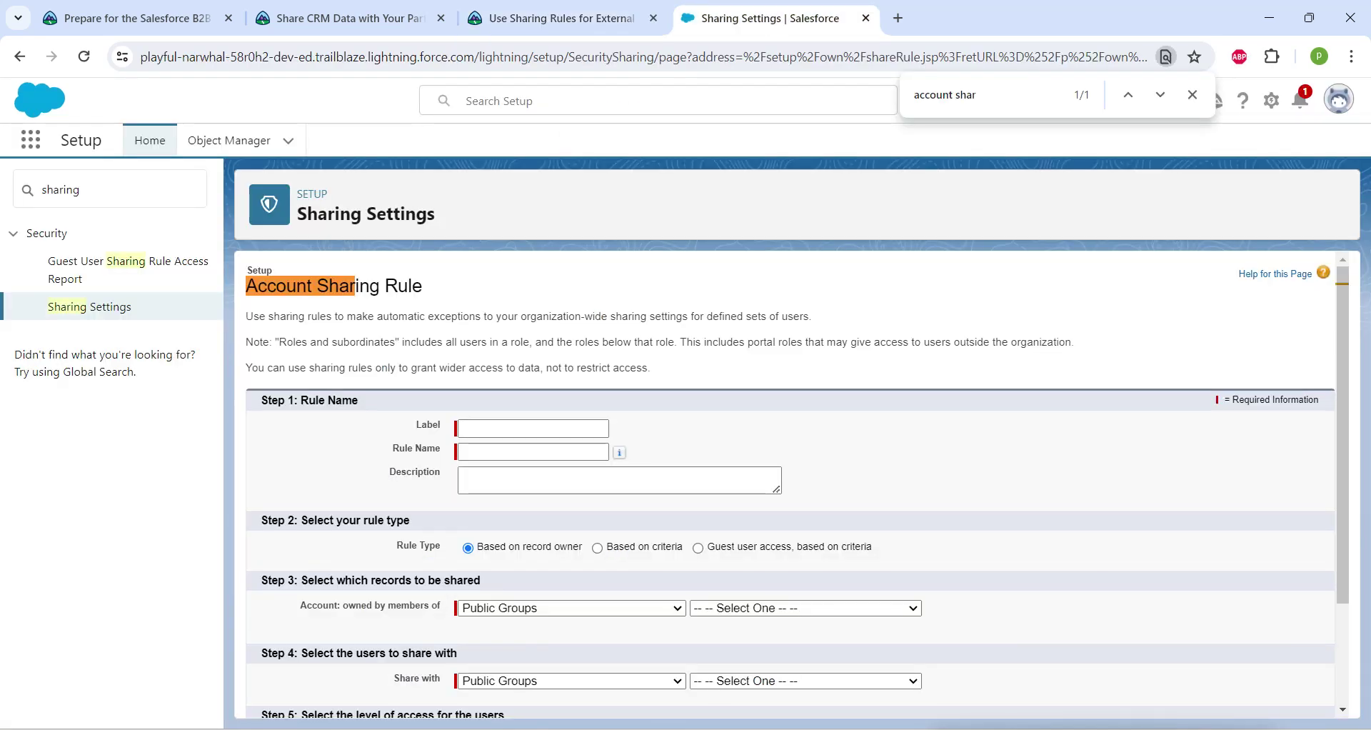
left_click(533, 428)
key("ctrl+v")
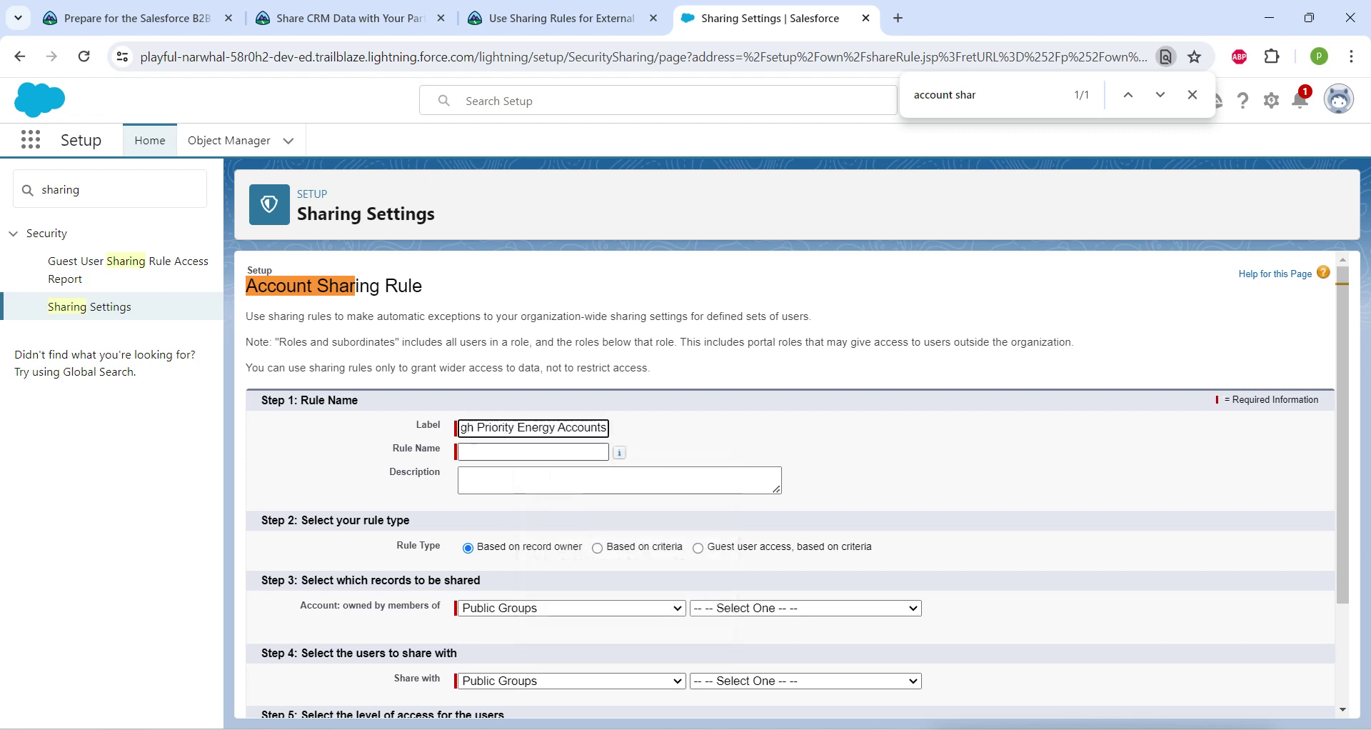
key("Tab")
key("Tab")
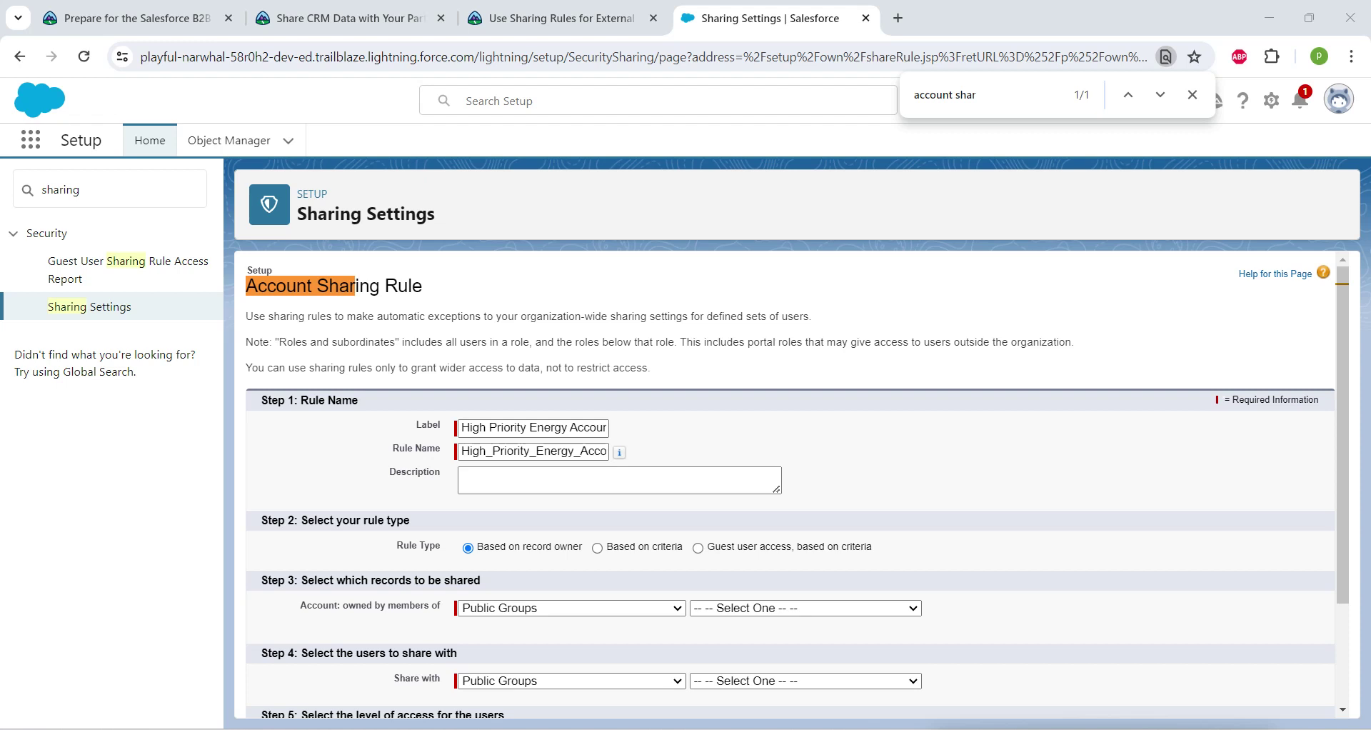
Set the rule type to Based on criteria and the first criterion's field and operator to Industry equals
left_click(598, 548)
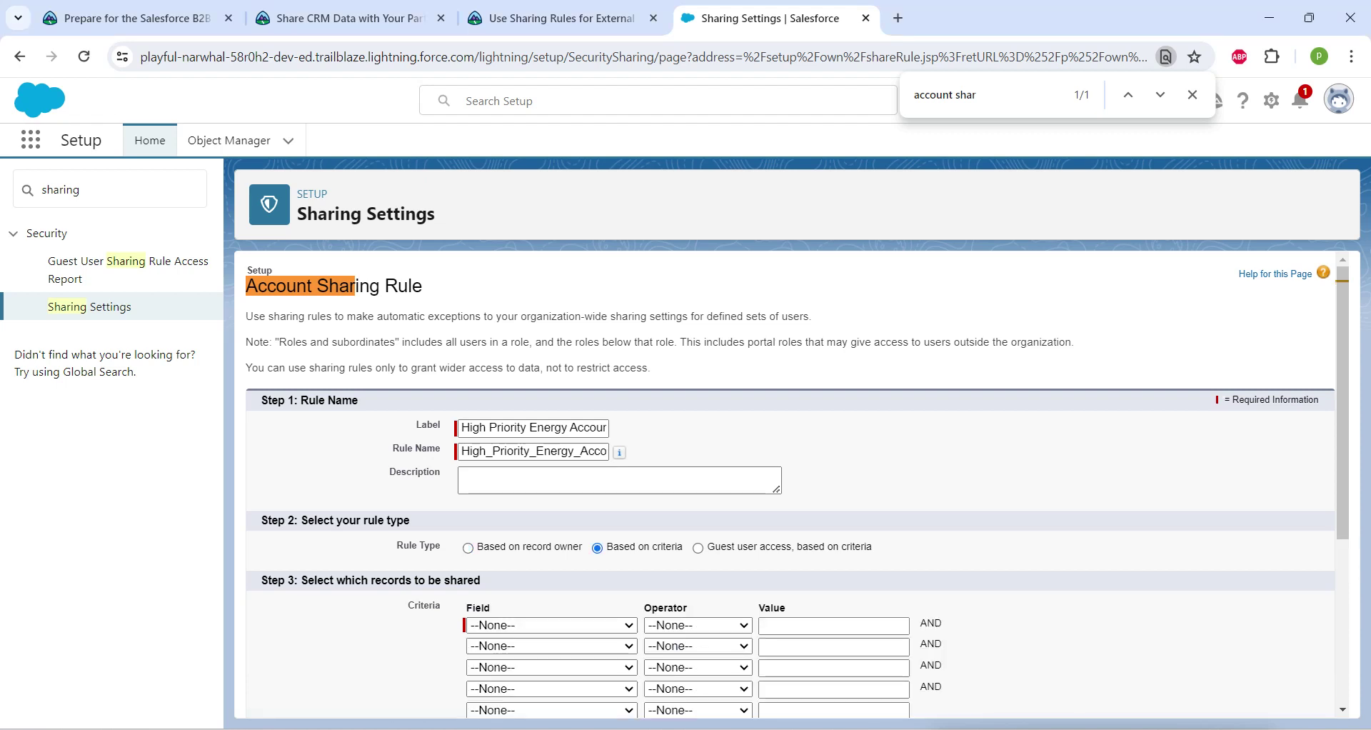
scroll(790, 484, "down", 2)
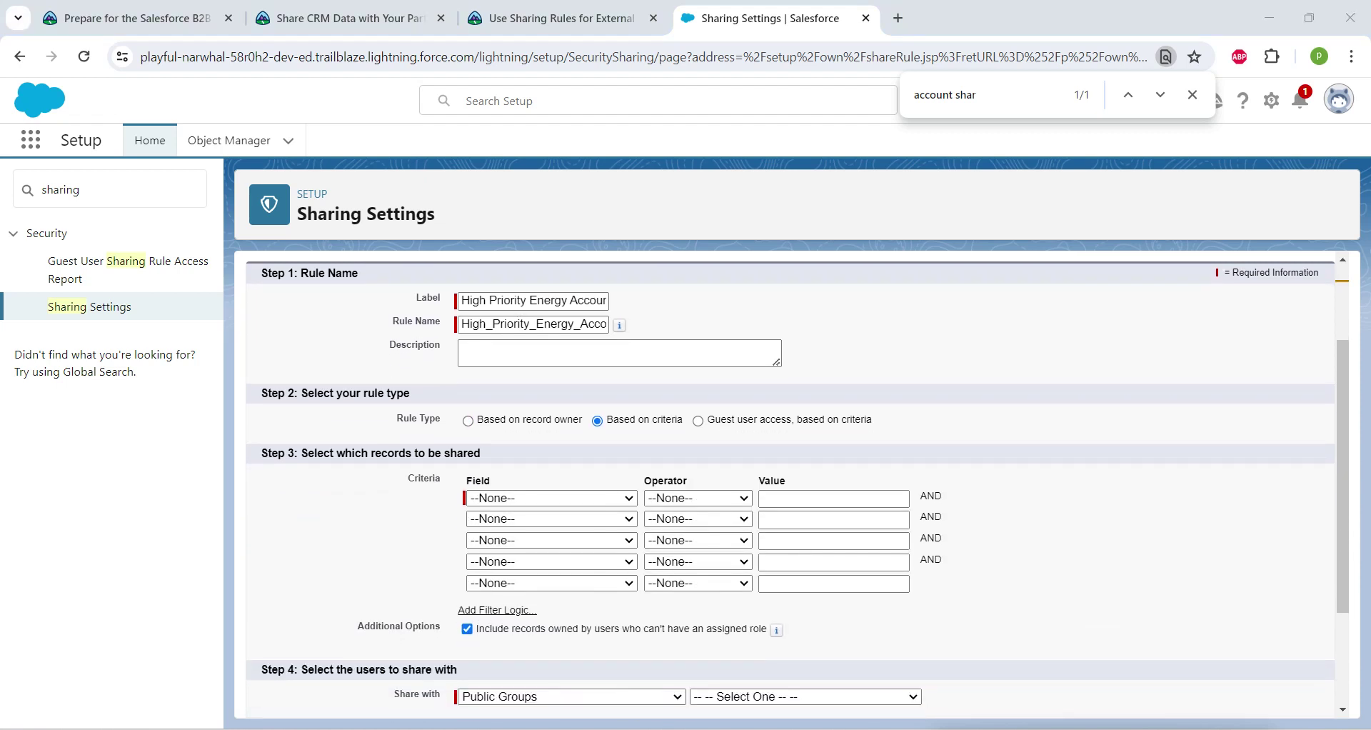
left_click(552, 498)
key("i")
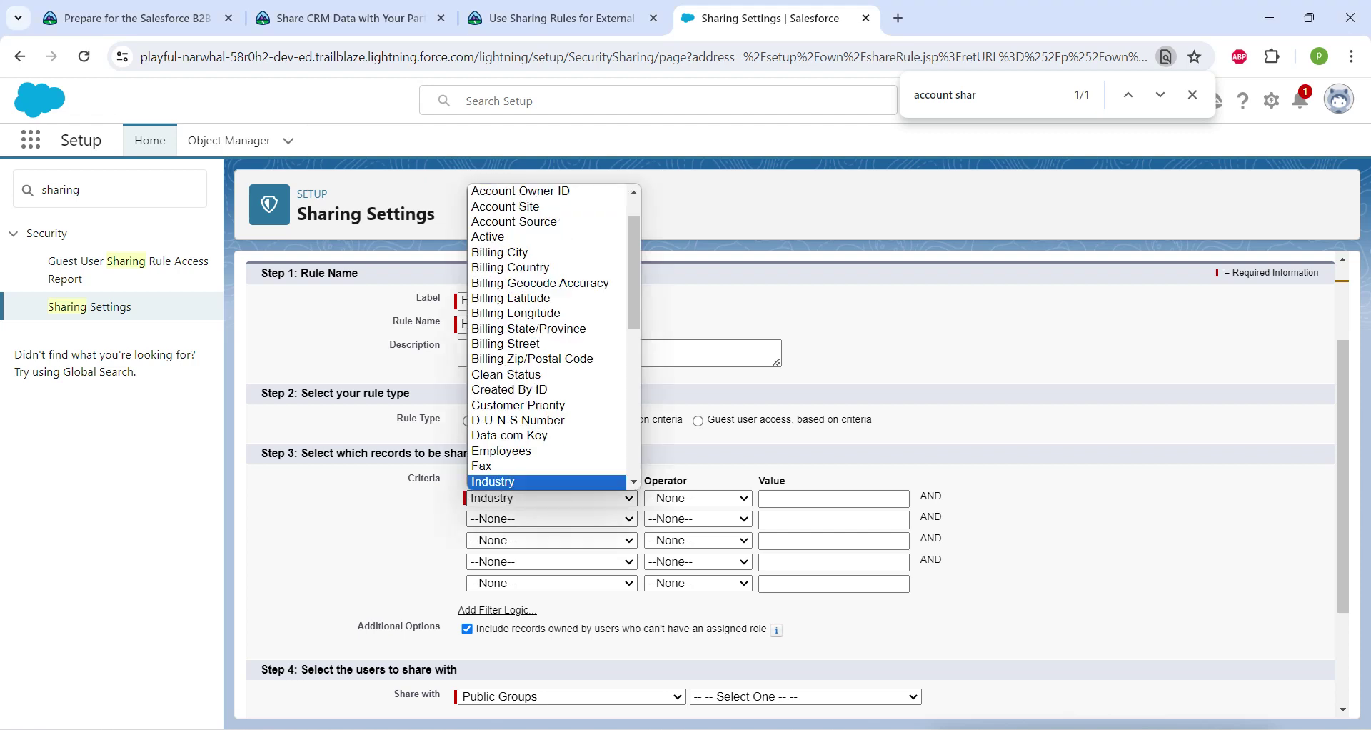
key("Return")
key("Tab")
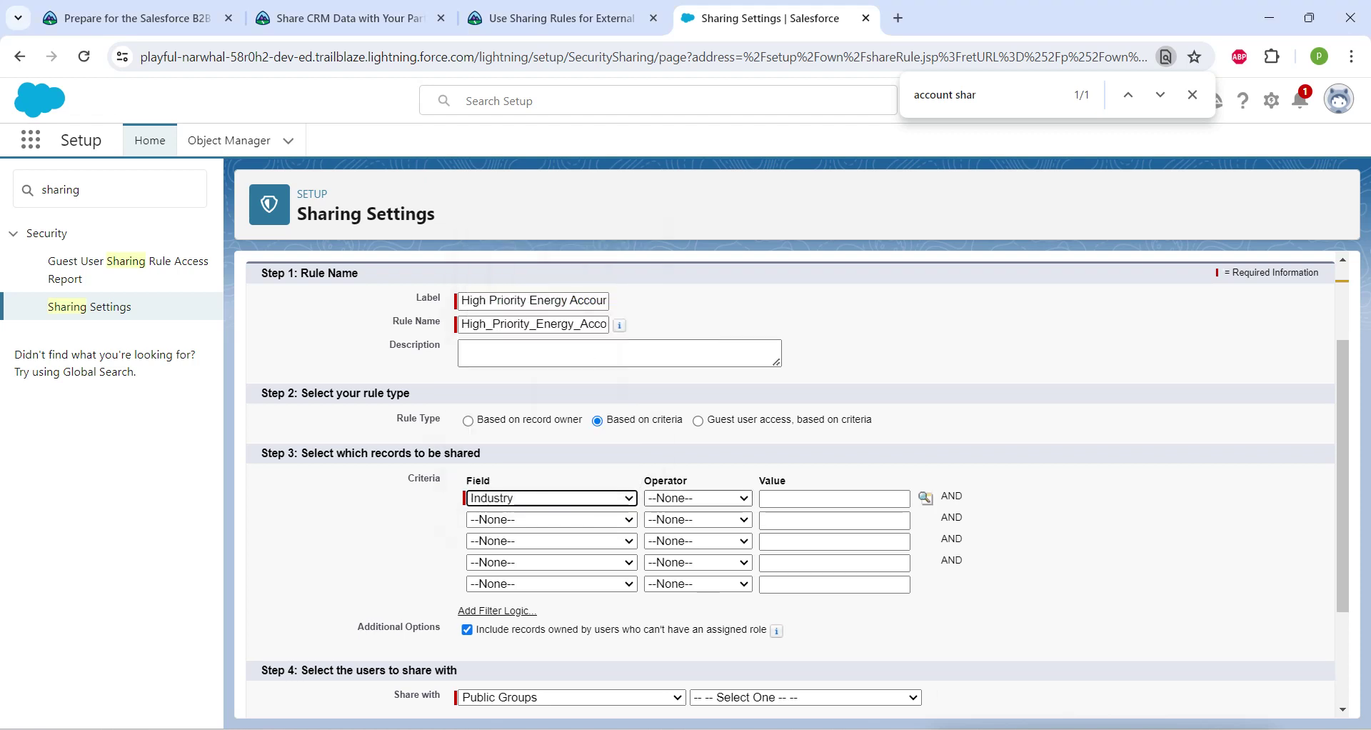
key("alt+Down")
key("e")
key("Return")
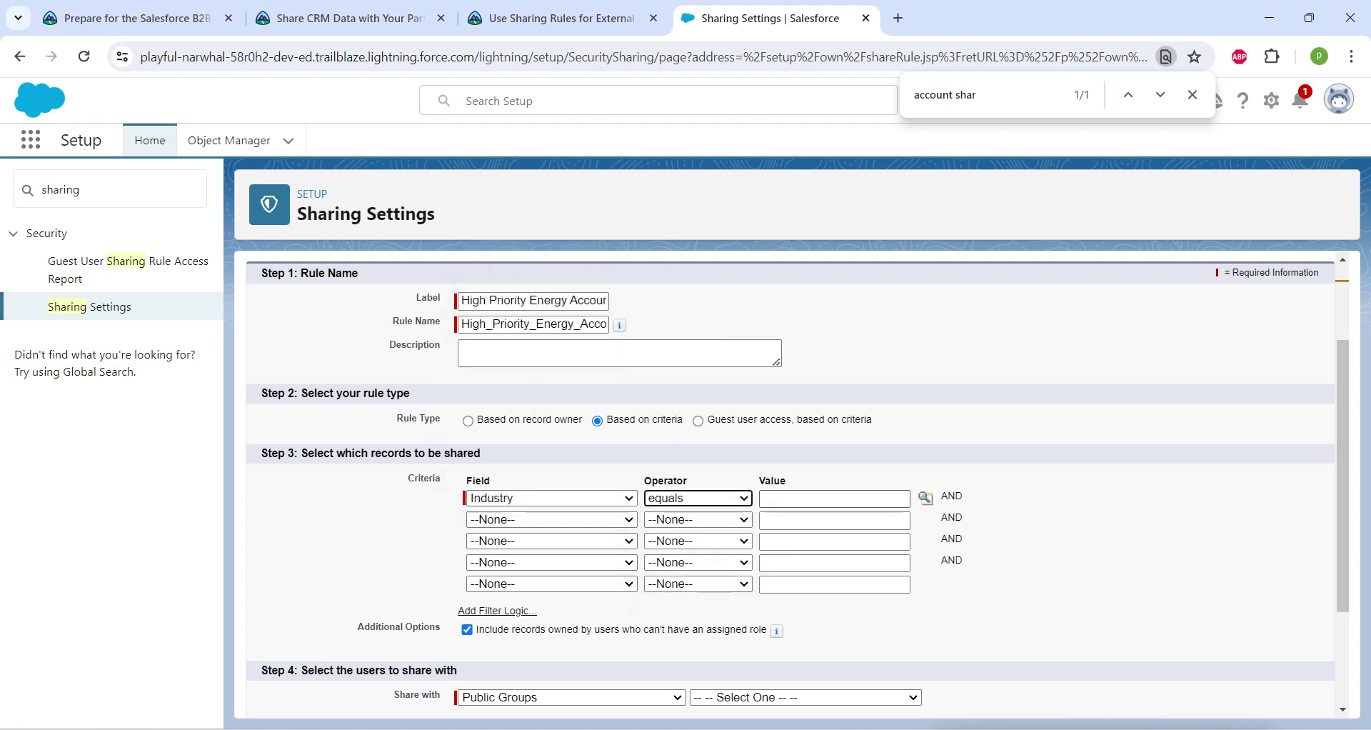
key("Tab")
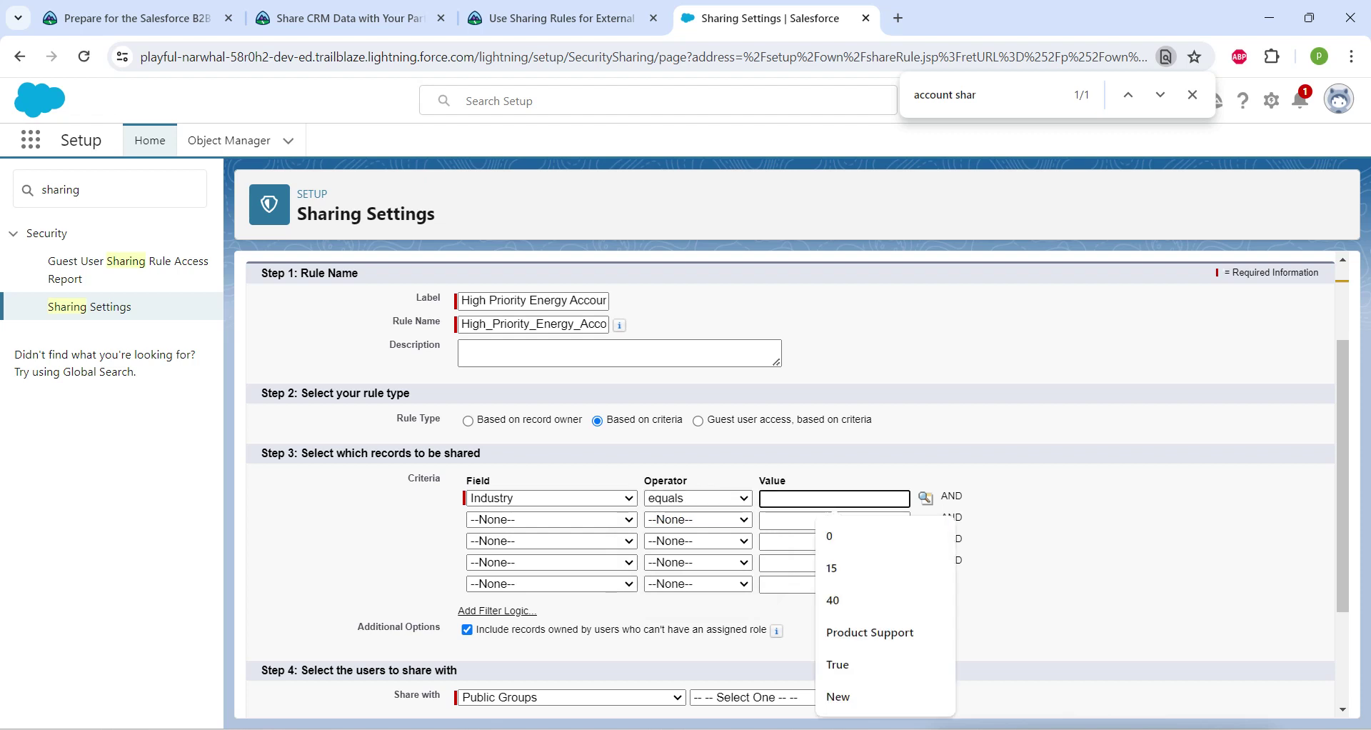
Enter "ene" as the Industry criterion's value, then insert Energy from the picklist value lookup
type("ene")
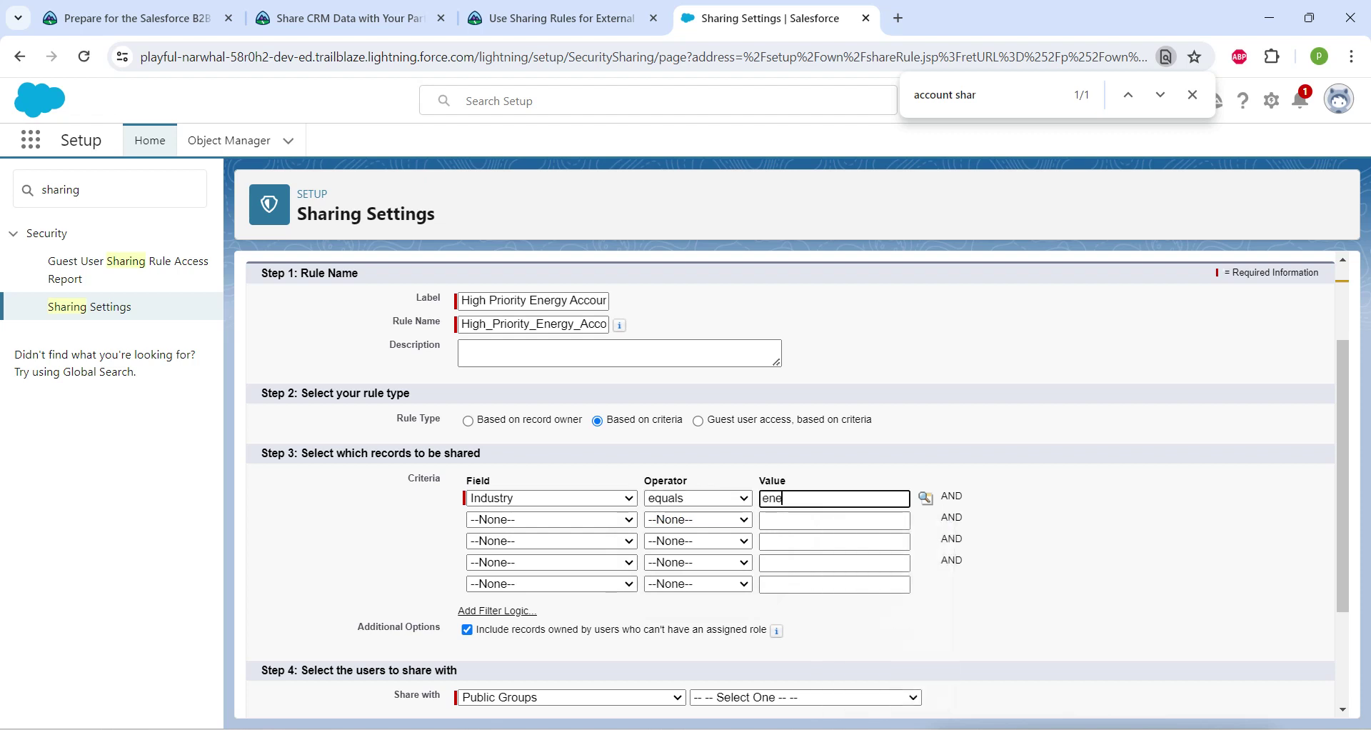
key("Tab")
key("Return")
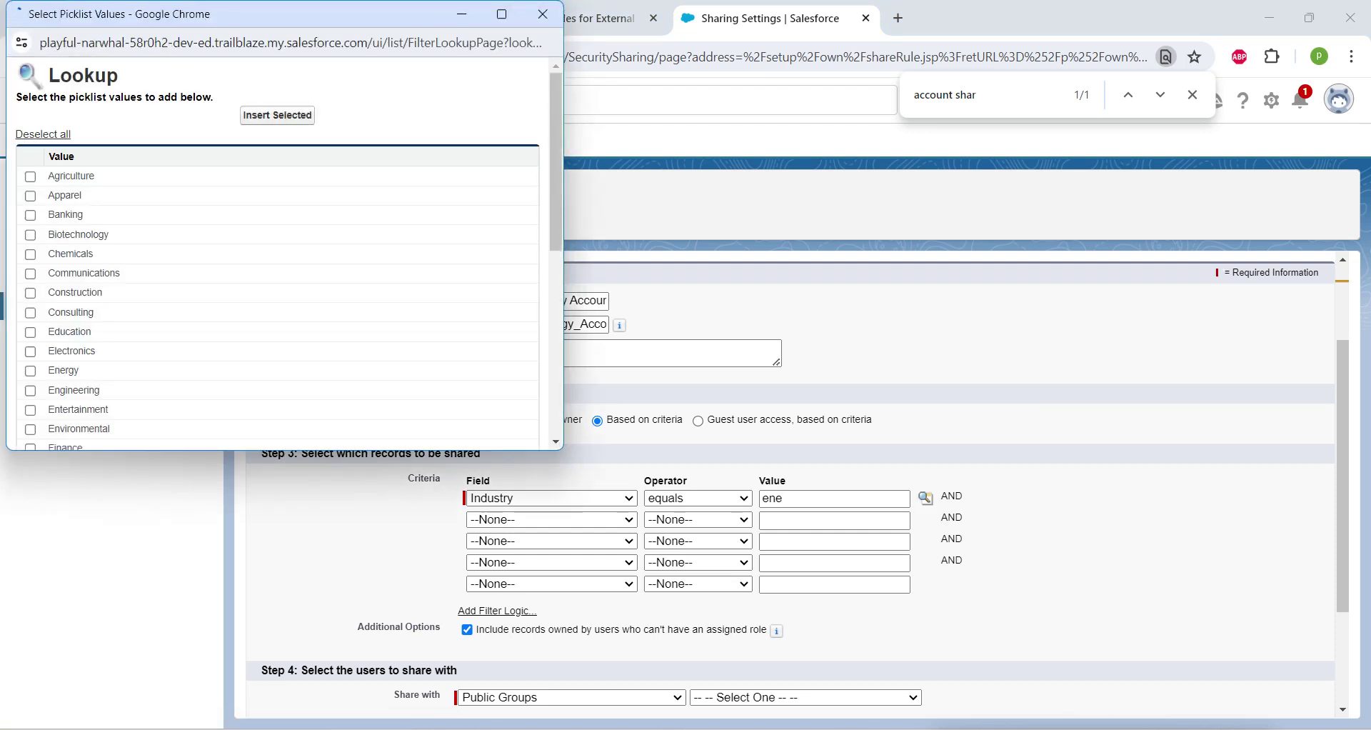
left_click(30, 370)
left_click(278, 115)
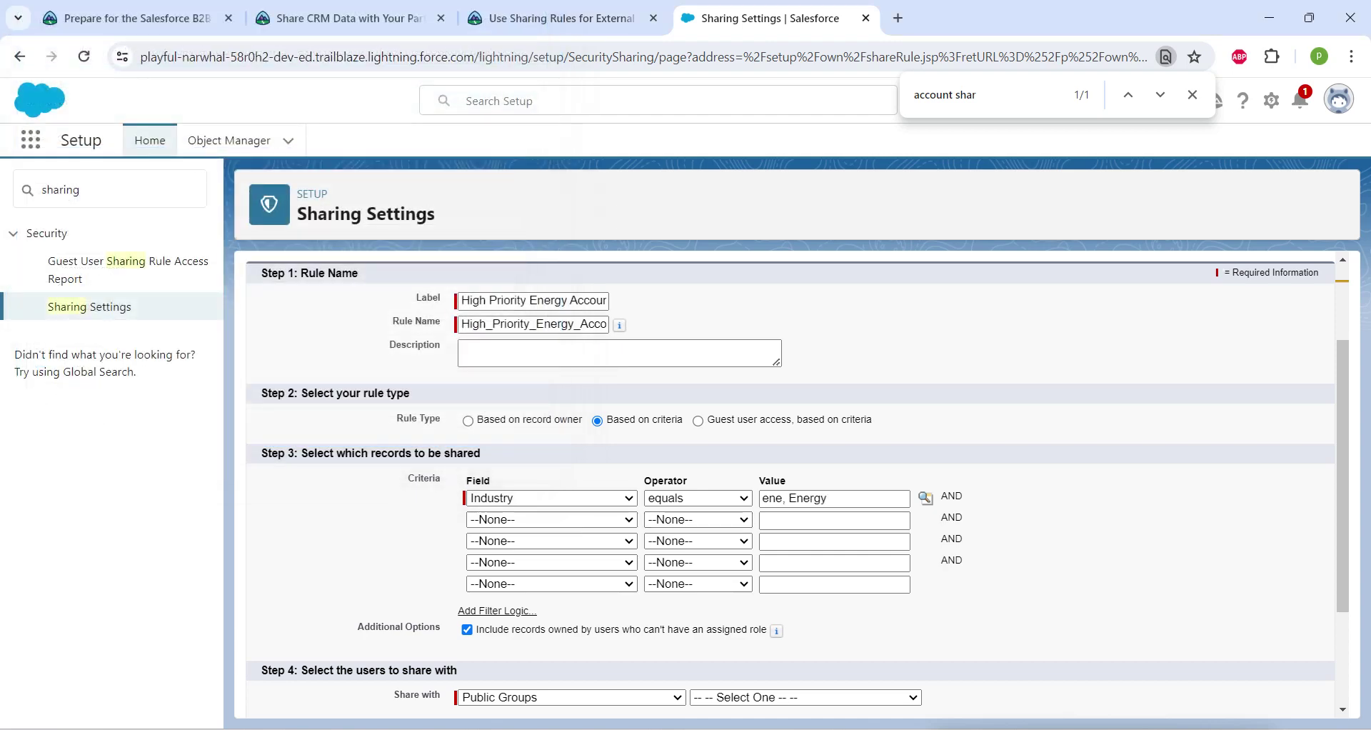
Remove the leftover "ene," from the Industry criterion's value, keeping only Energy
left_click_drag(786, 499, 750, 499)
key("BackSpace")
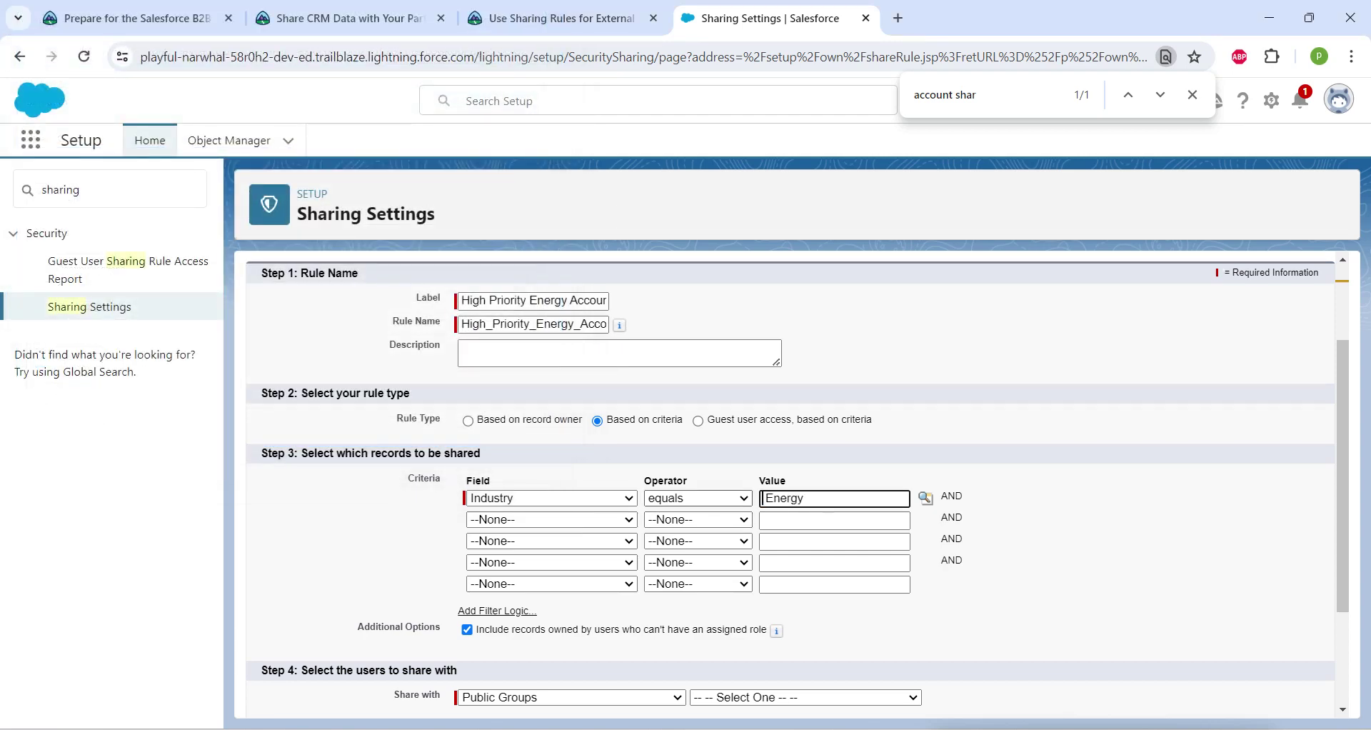
key("Delete")
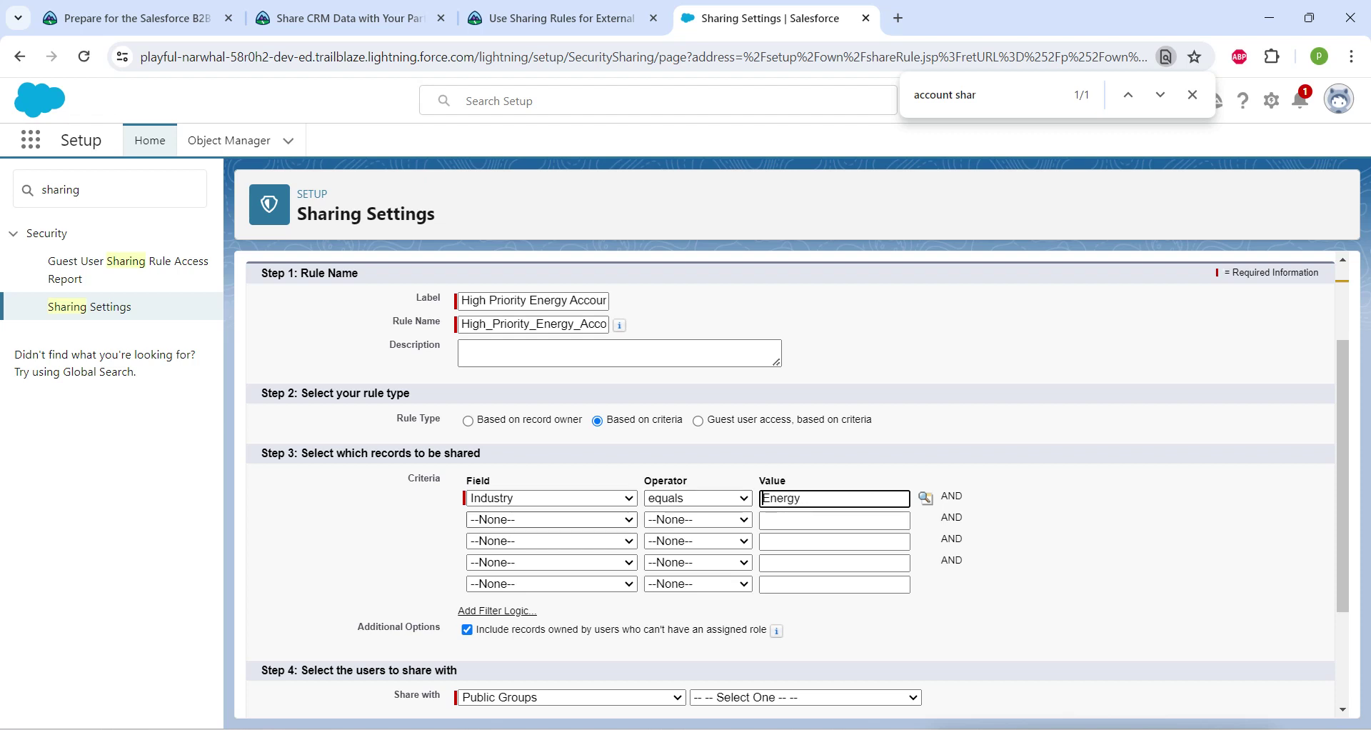
Set the second criterion's field to Customer Priority and its operator to equals
left_click(550, 520)
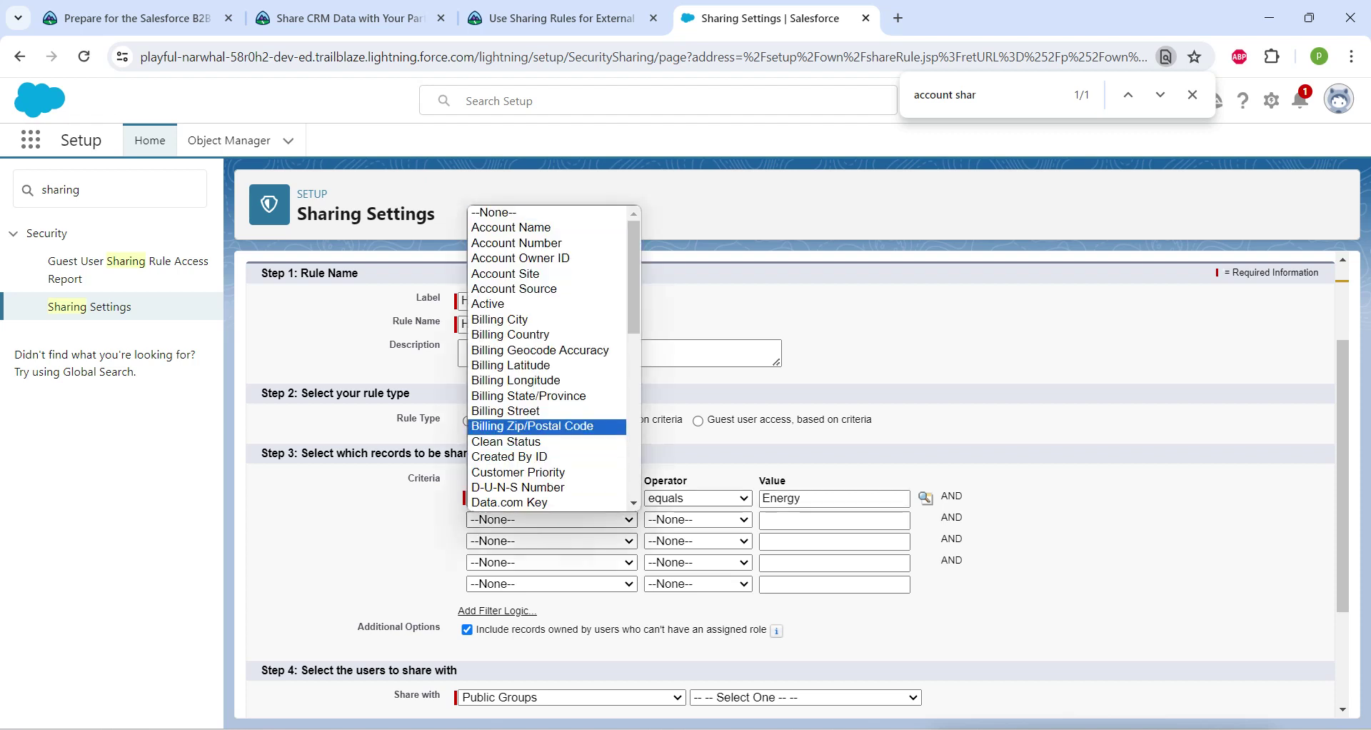
type("cu")
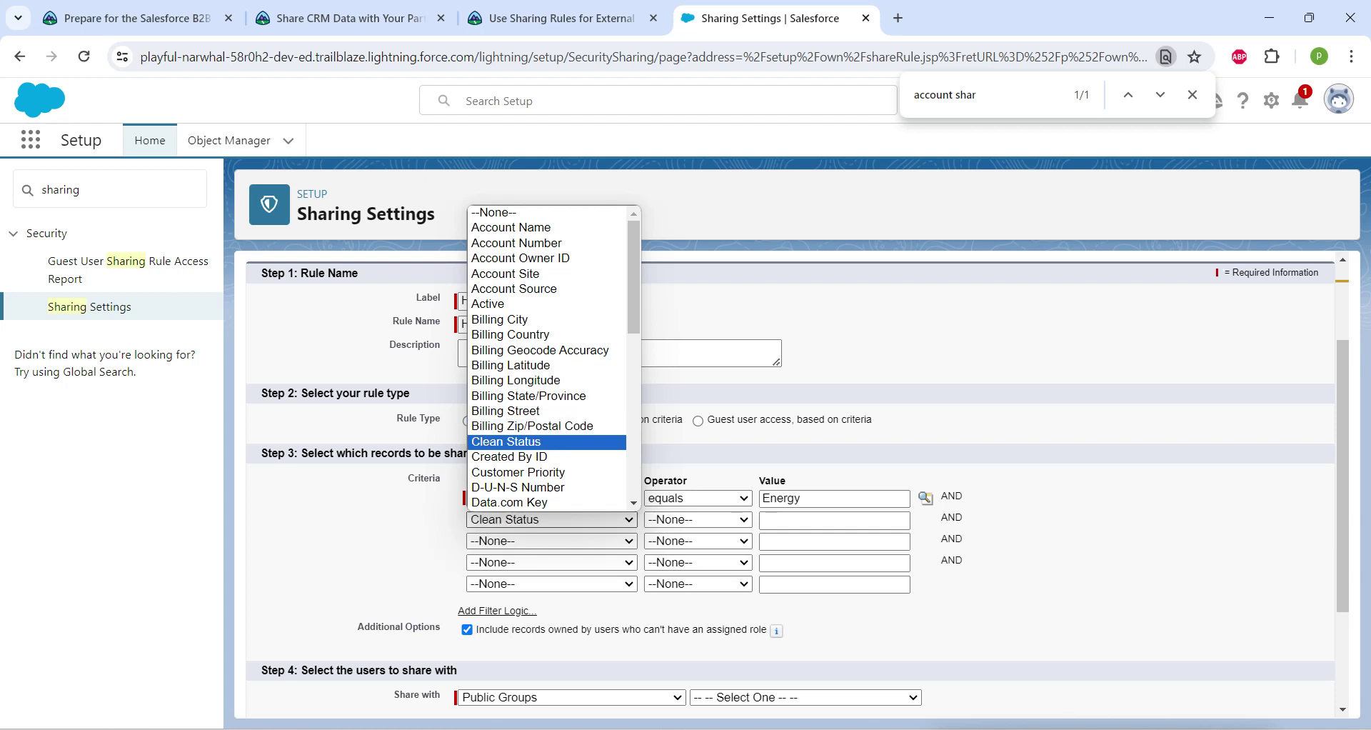
key("Return")
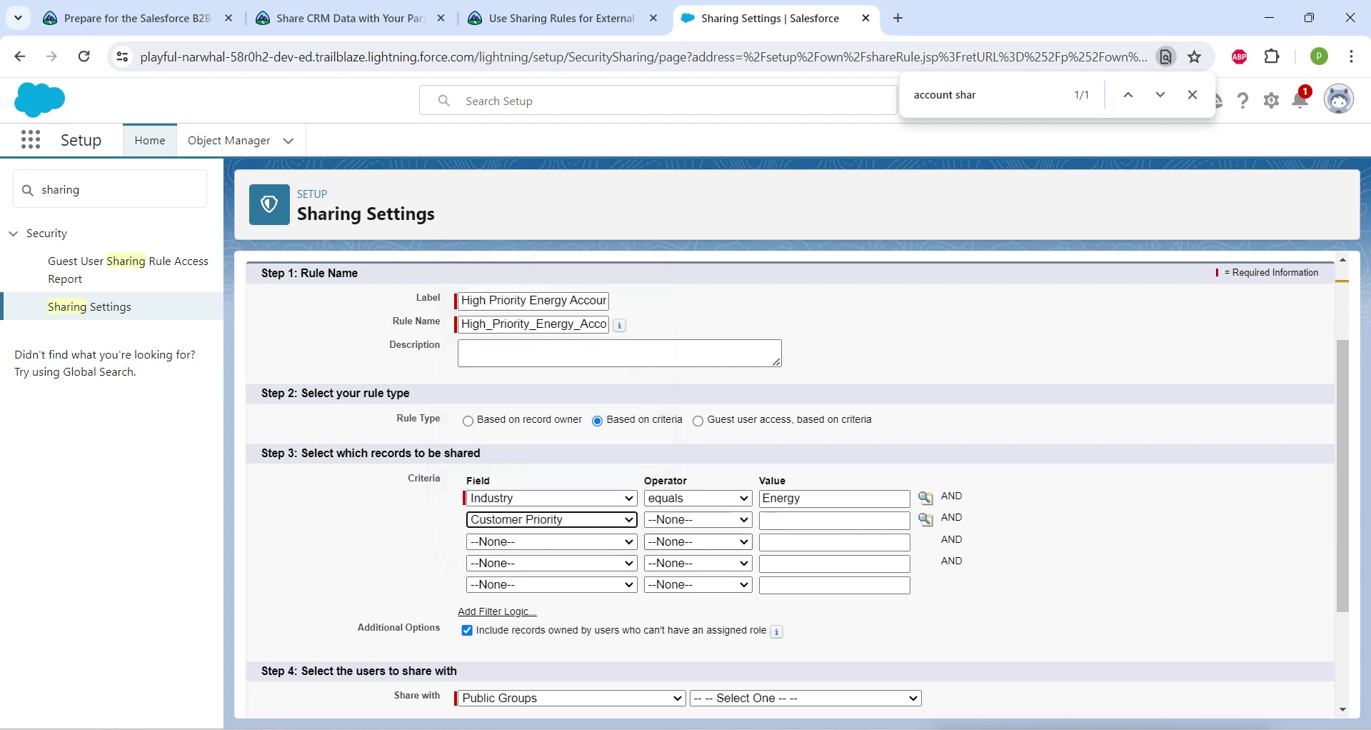
key("Tab")
key("alt+Down")
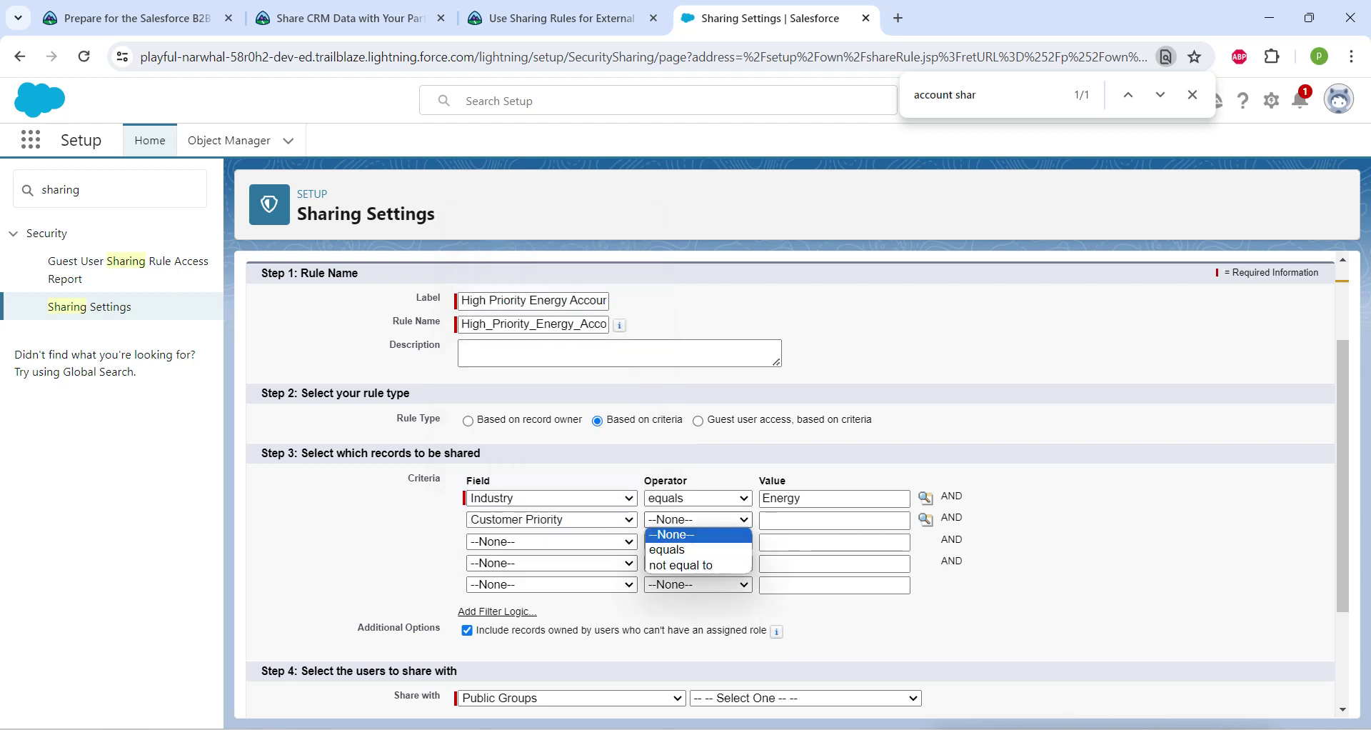
key("Down")
key("Return")
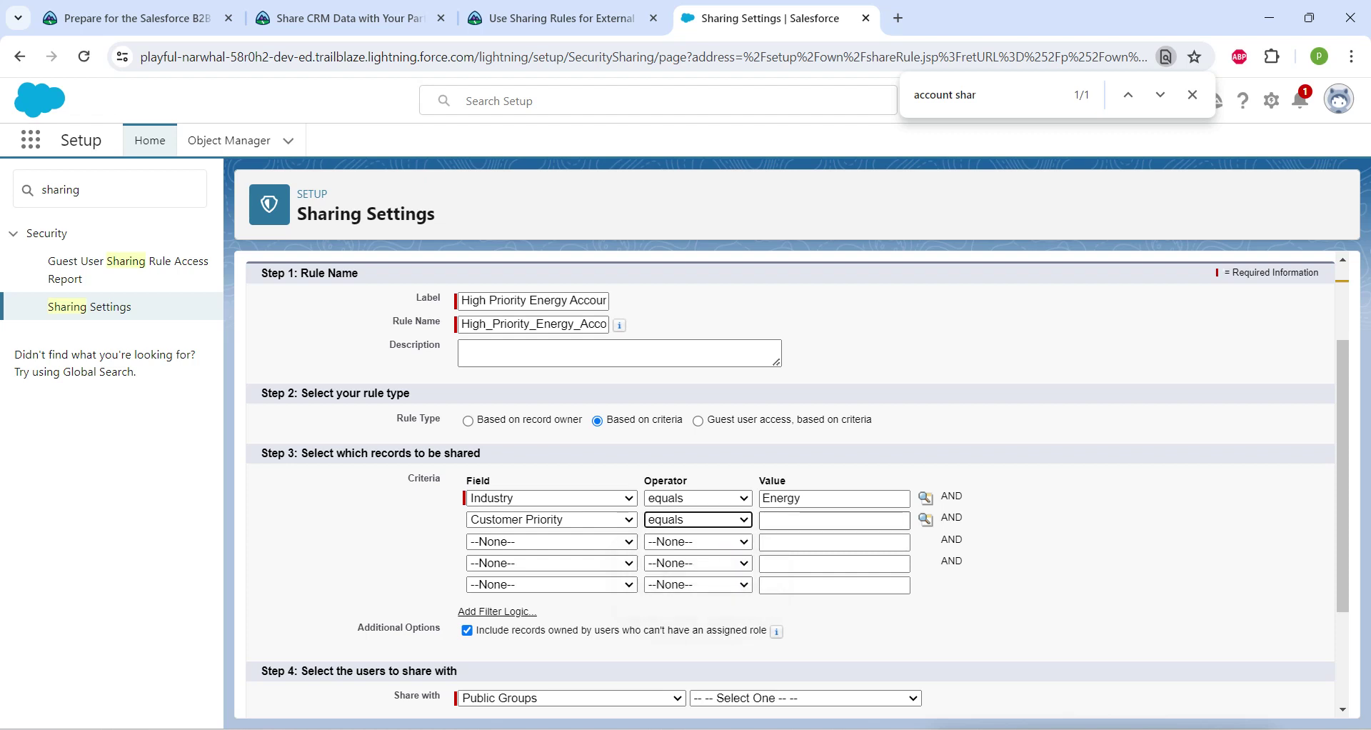
Insert High from the picklist lookup as the Customer Priority criterion's value
key("Tab")
key("Tab")
key("Return")
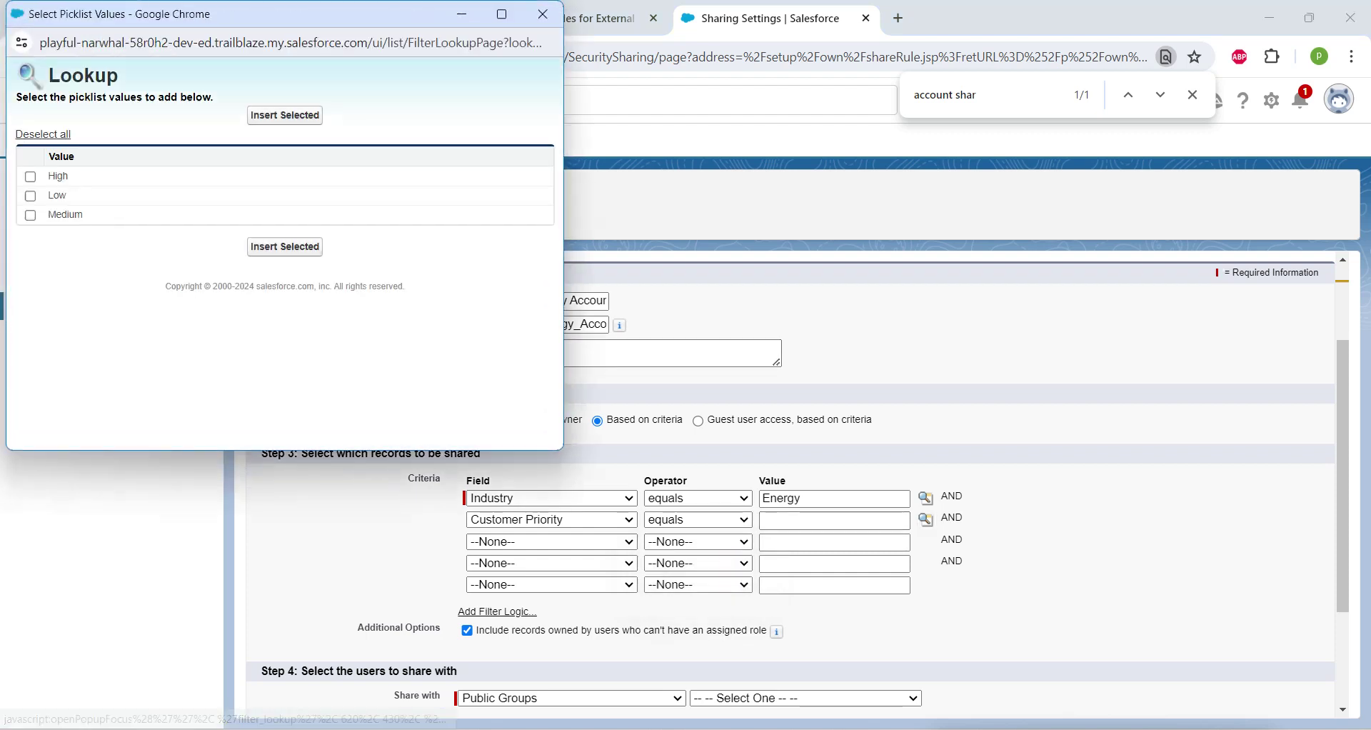
left_click(30, 176)
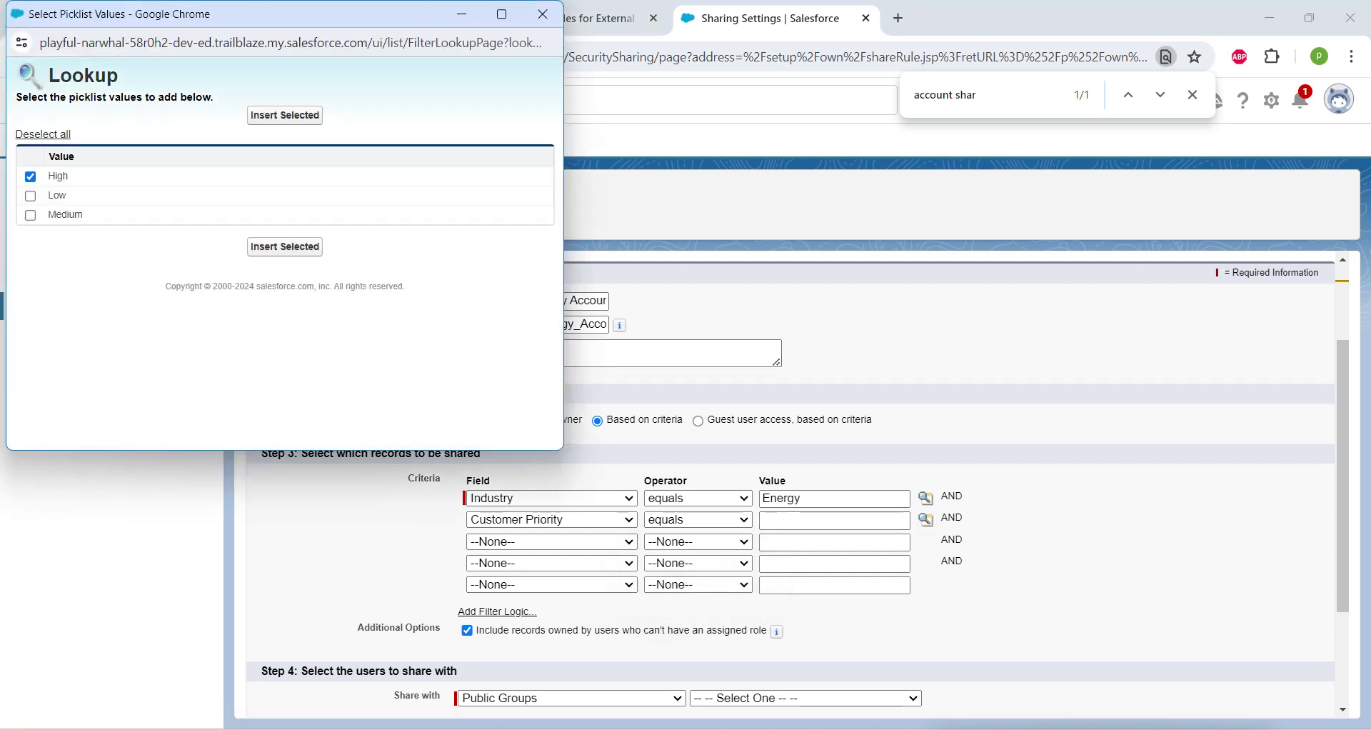
left_click(285, 115)
Share the matching accounts with the public group Partner Managers and Channel Director, and save the sharing rule
scroll(790, 486, "down", 3)
left_click(806, 545)
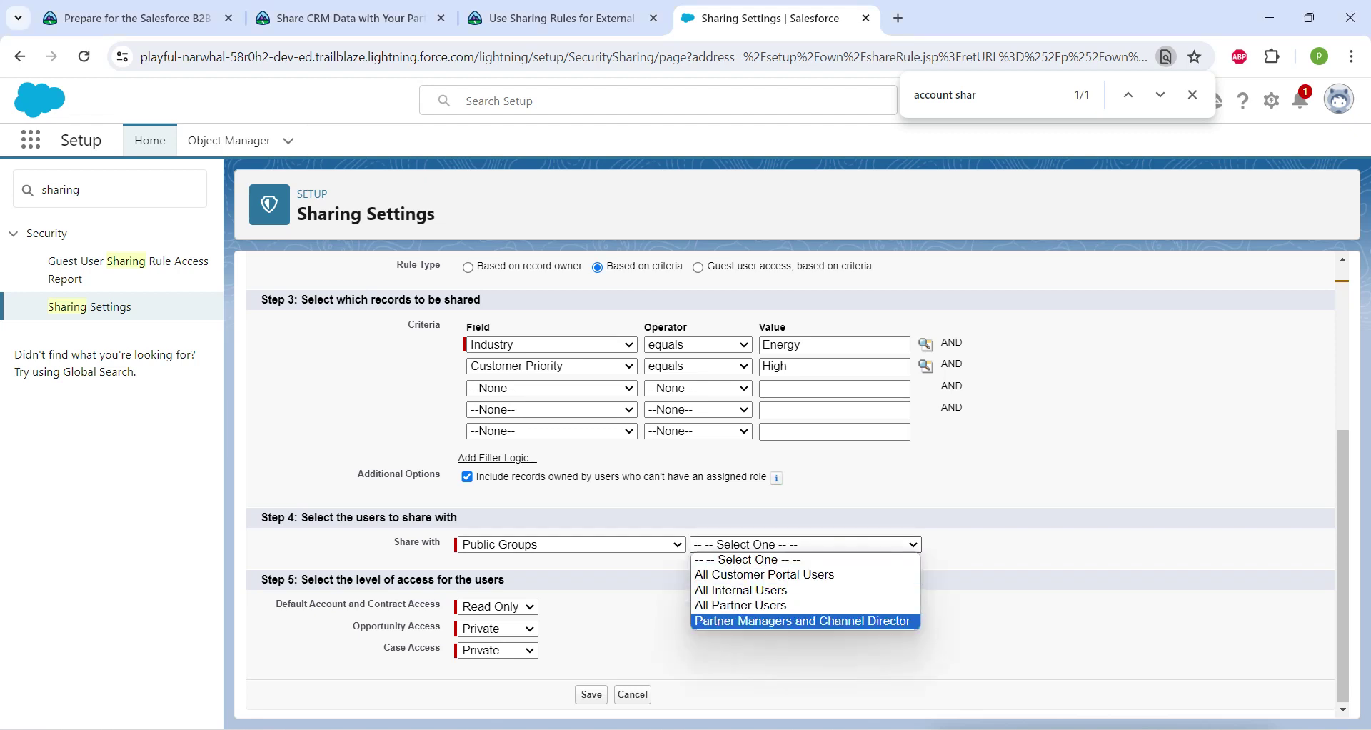
left_click(803, 620)
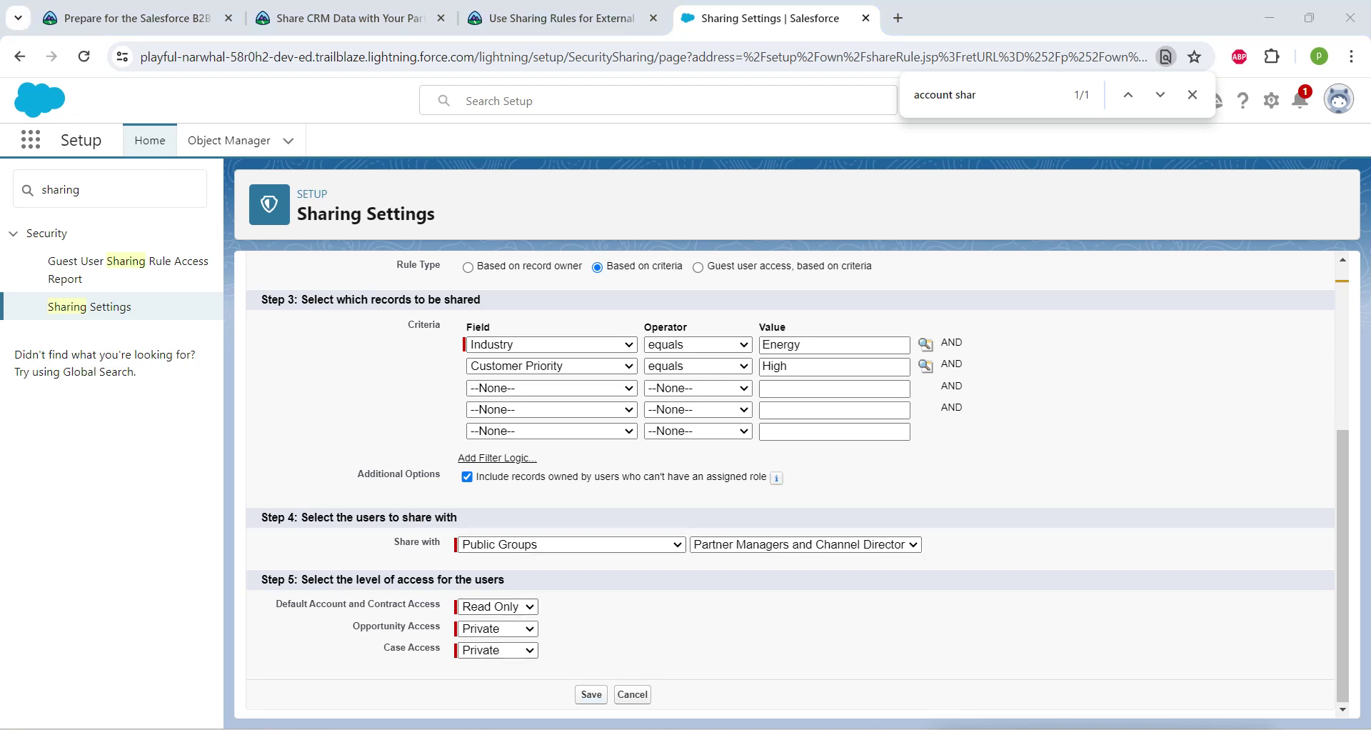
left_click(591, 695)
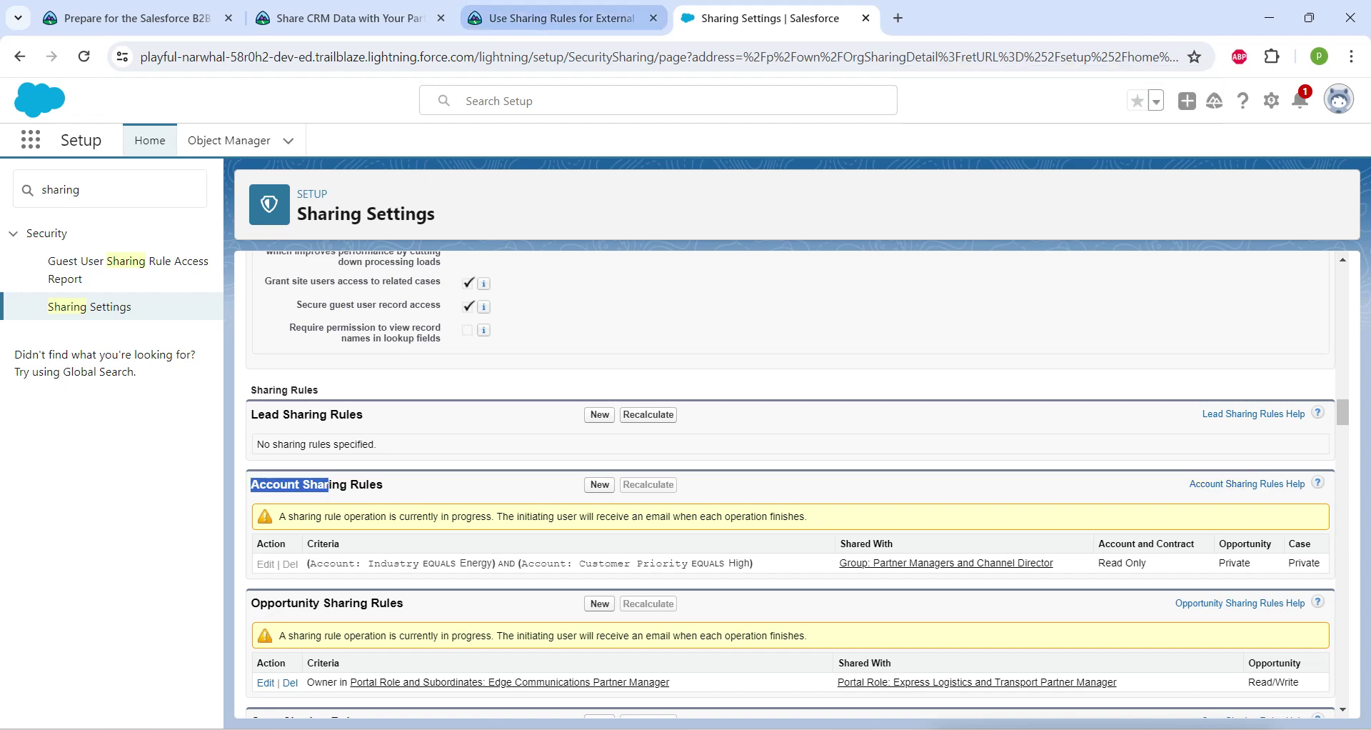
Return to the Trailhead sharing rules unit and run the step verification for 100 points
left_click(557, 18)
scroll(685, 449, "down", 6)
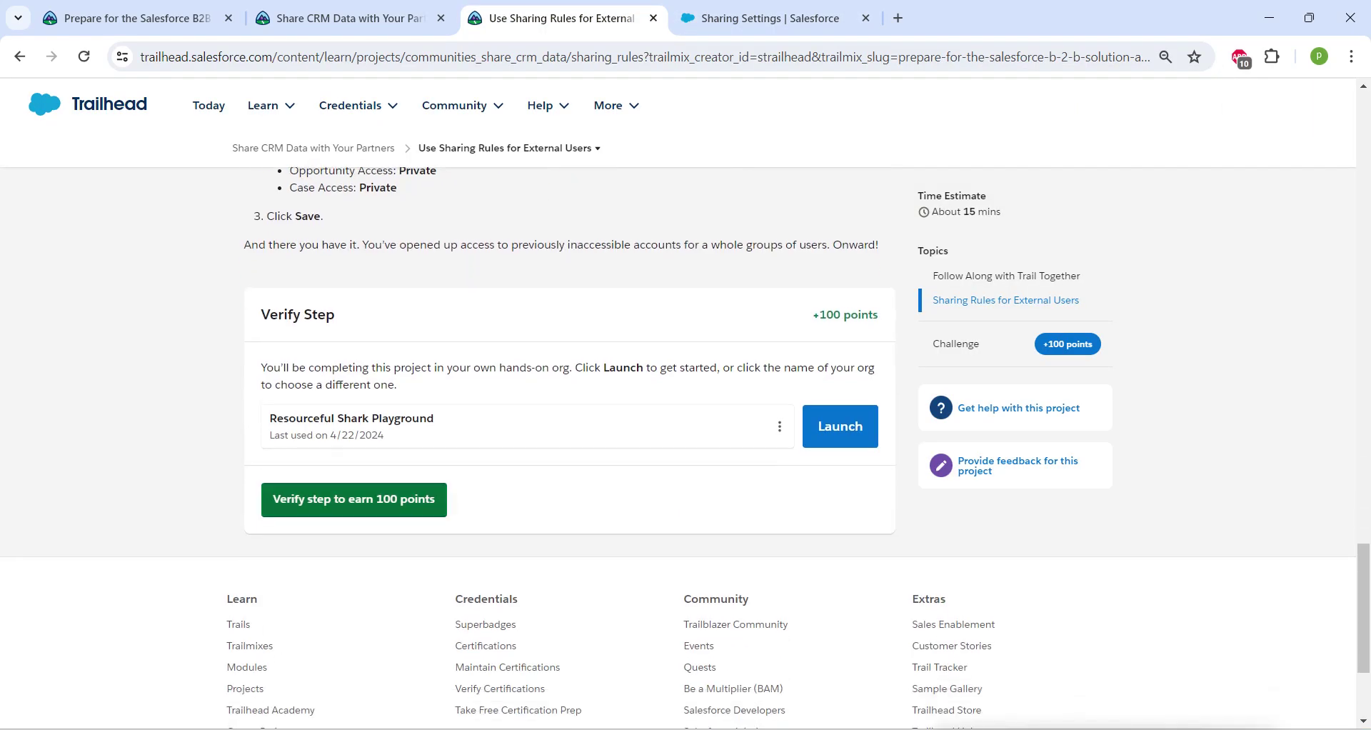
left_click(364, 499)
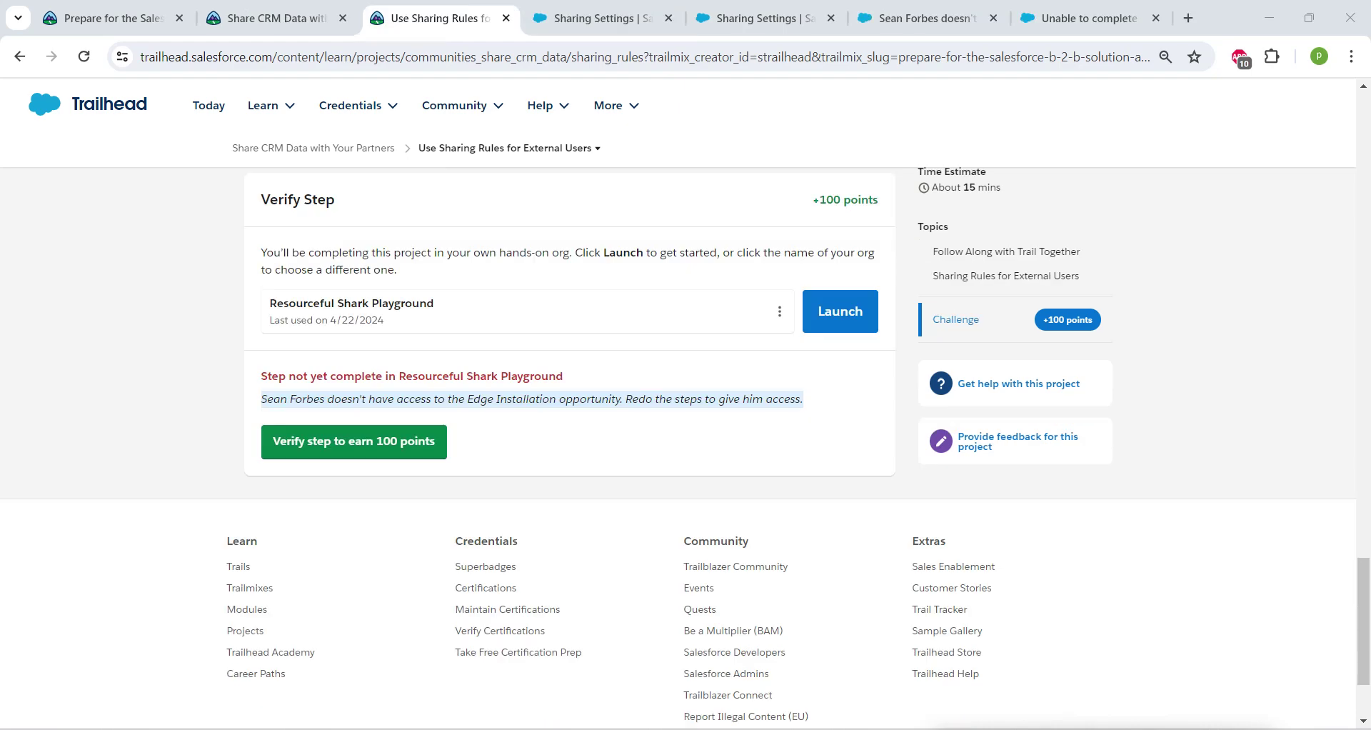
Switch to the second Sharing Settings page of the Salesforce org and go to the Accounts list from there
left_click(760, 18)
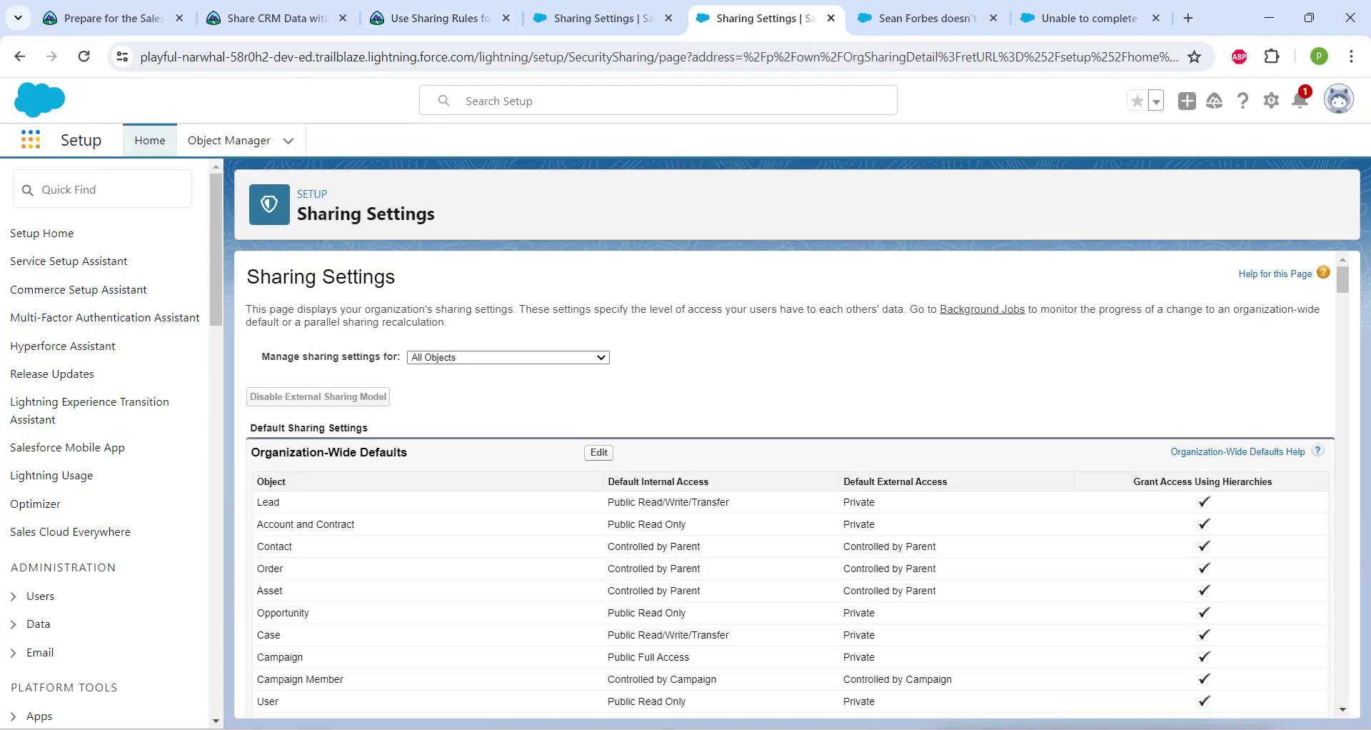
left_click(30, 139)
type("acc")
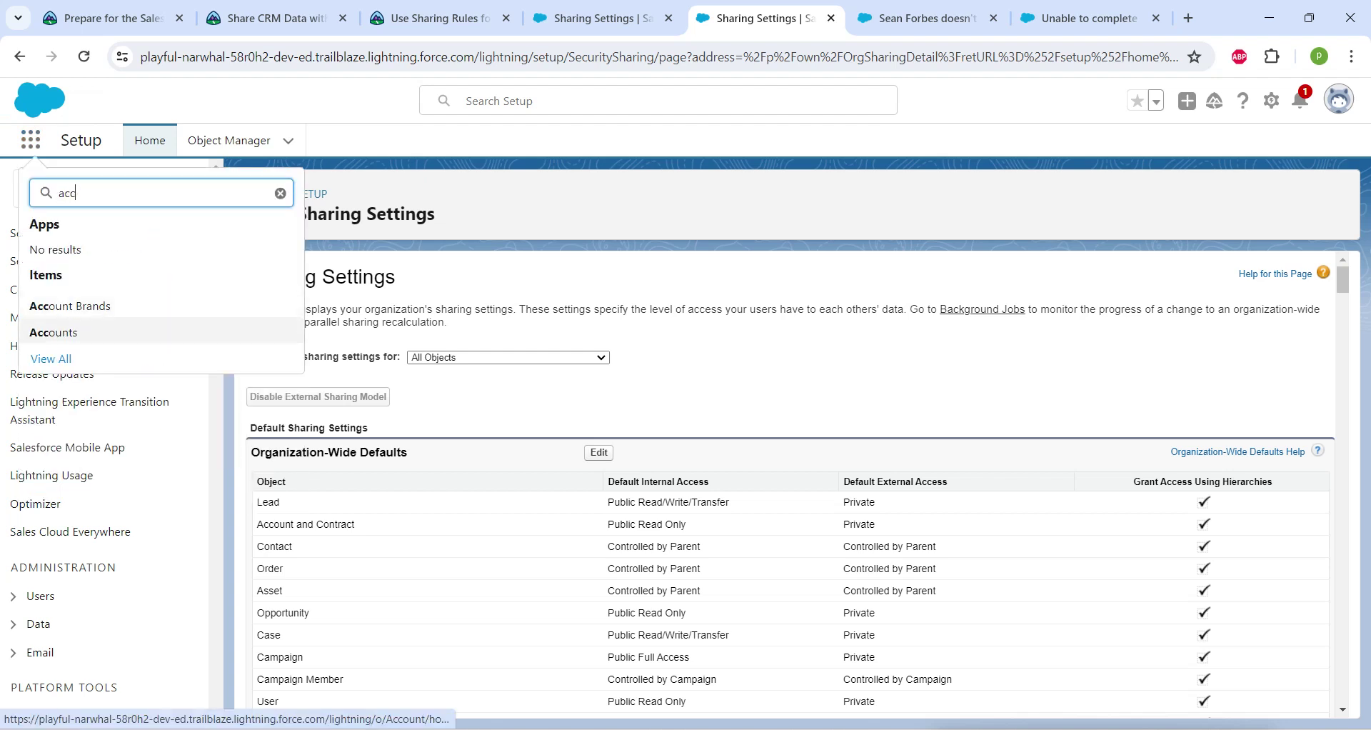
left_click(53, 332)
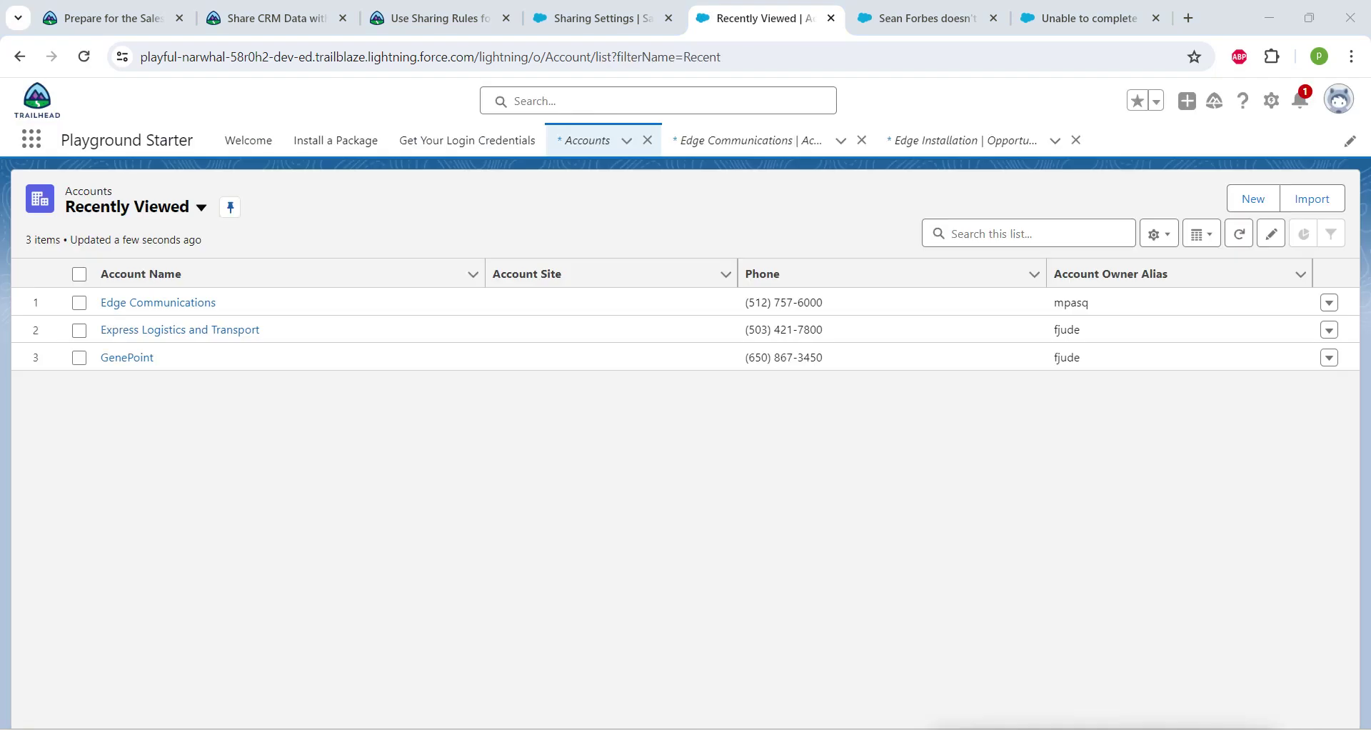
Open the Edge Communications and Express Logistics and Transport accounts in separate browser tabs
right_click(178, 306)
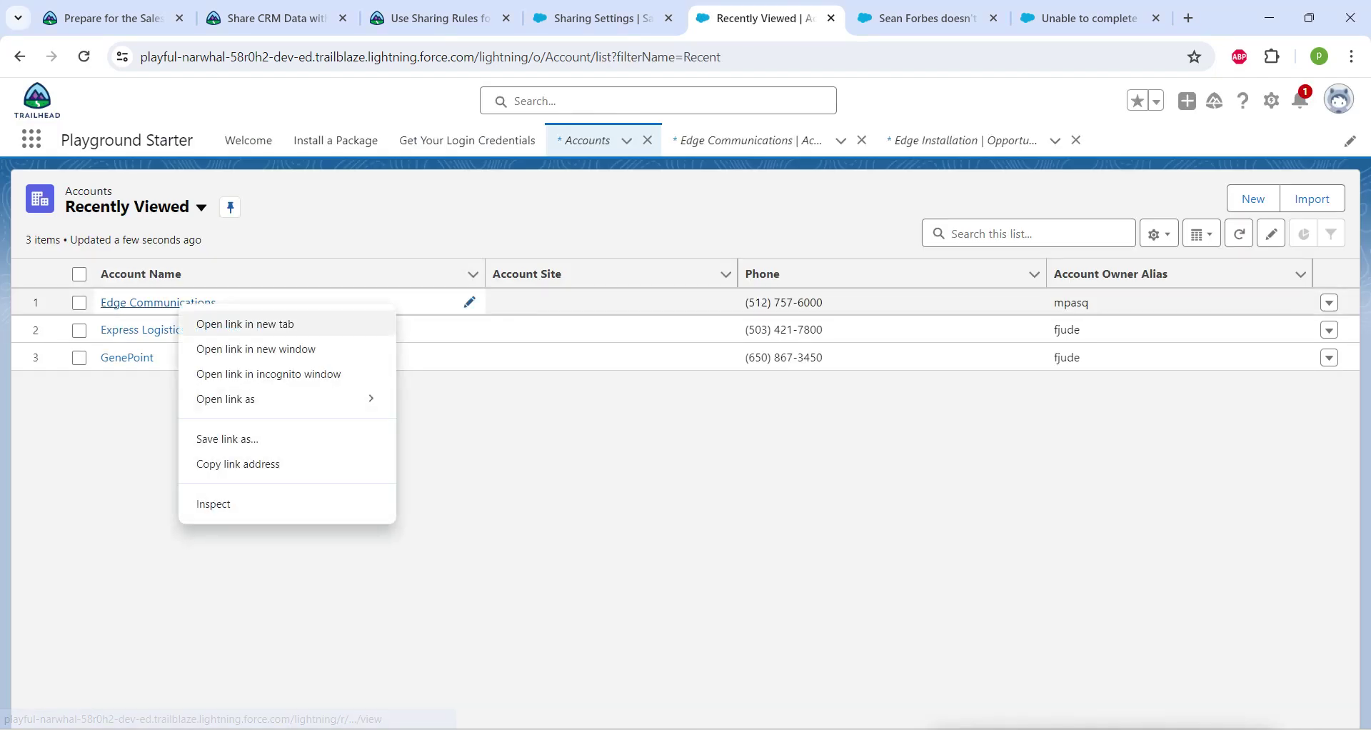
left_click(189, 323)
right_click(200, 330)
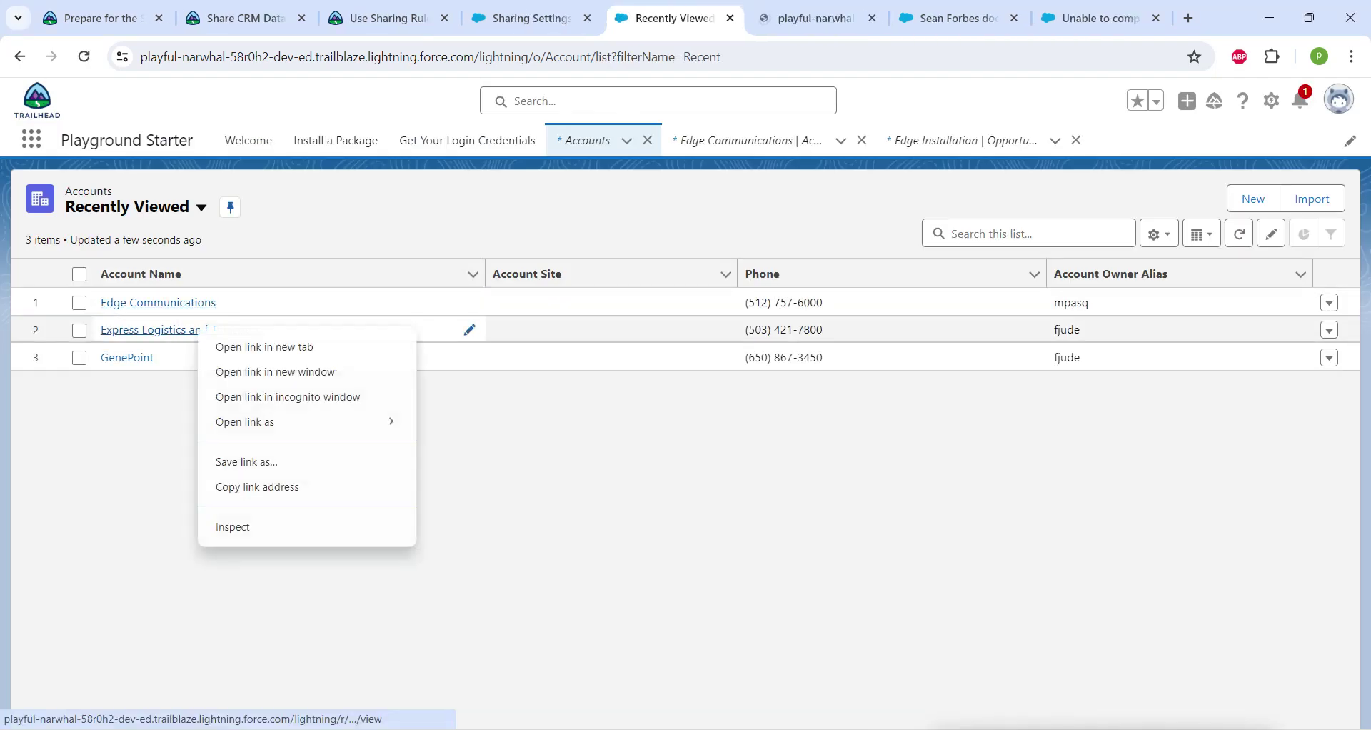
left_click(265, 346)
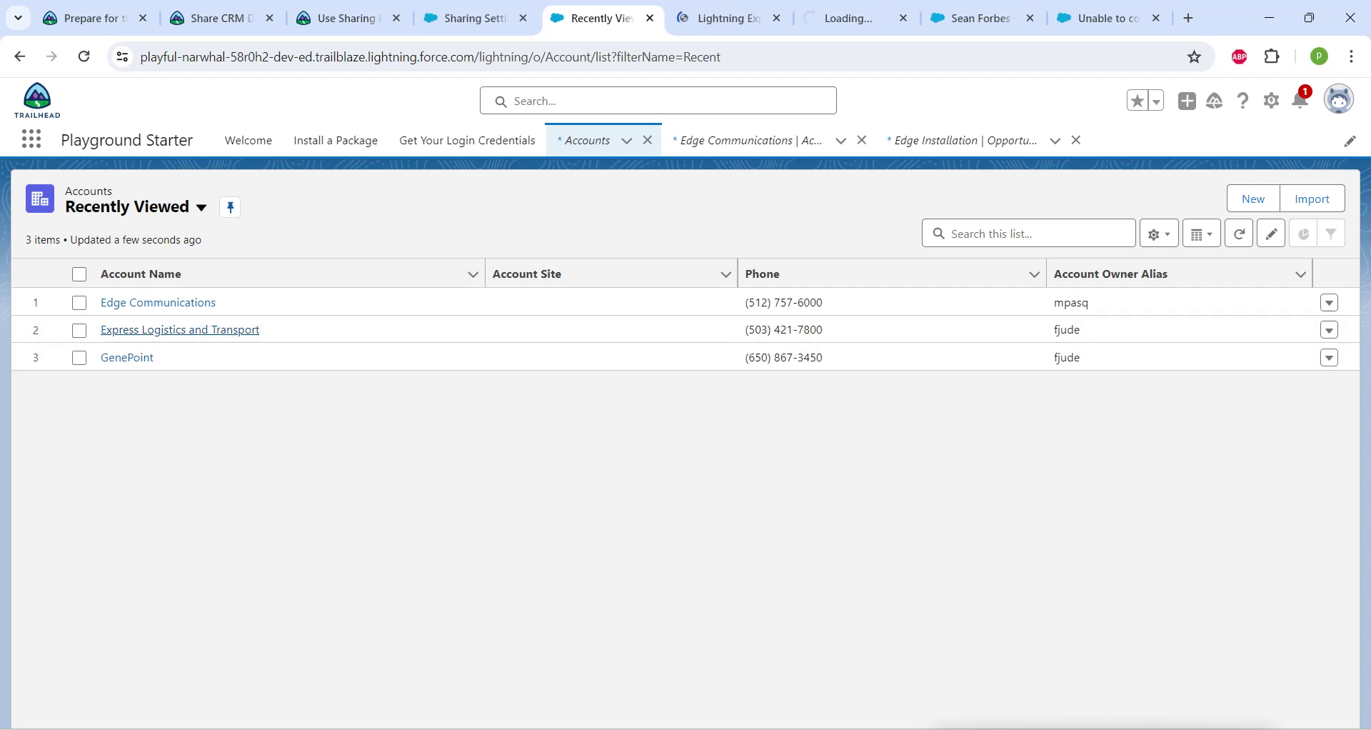
Try to change the Edge Communications account's owner to the CFO contact, picked from Partner Users, and submit the change
left_click(725, 18)
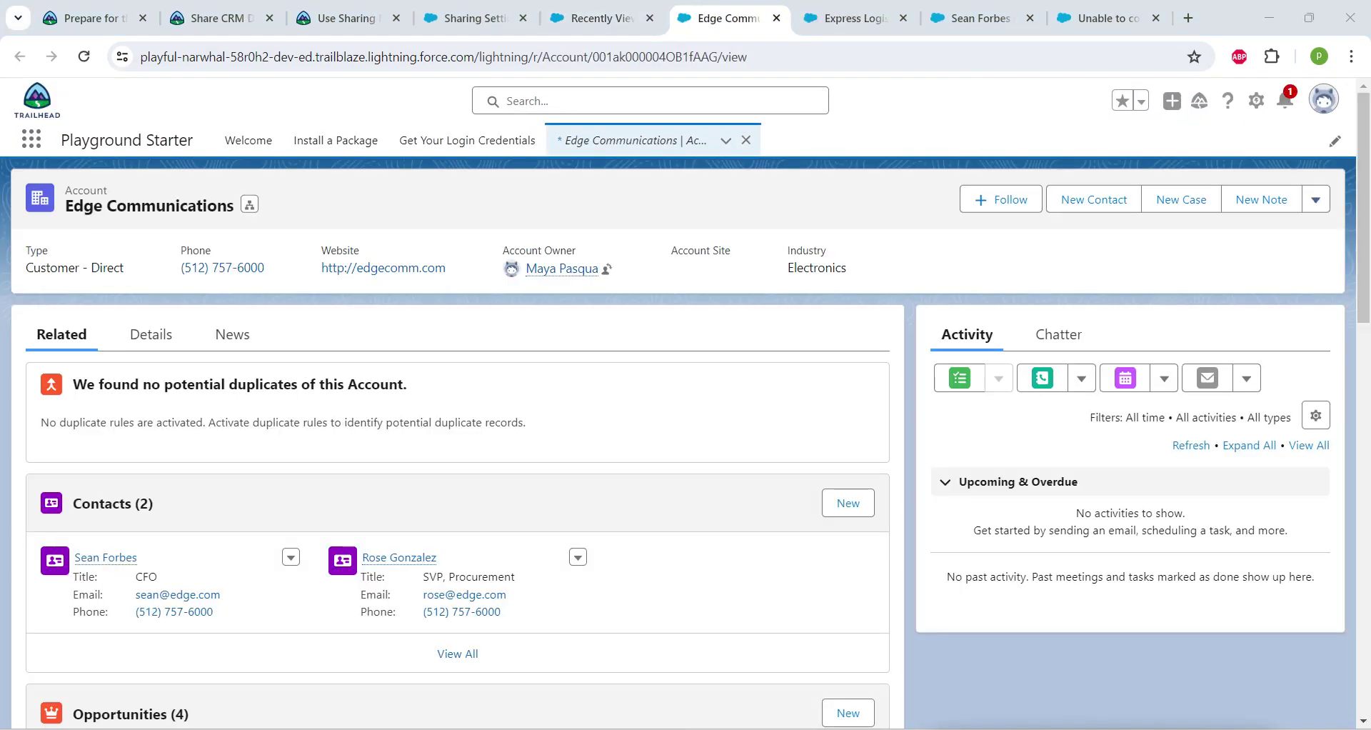
left_click(1315, 199)
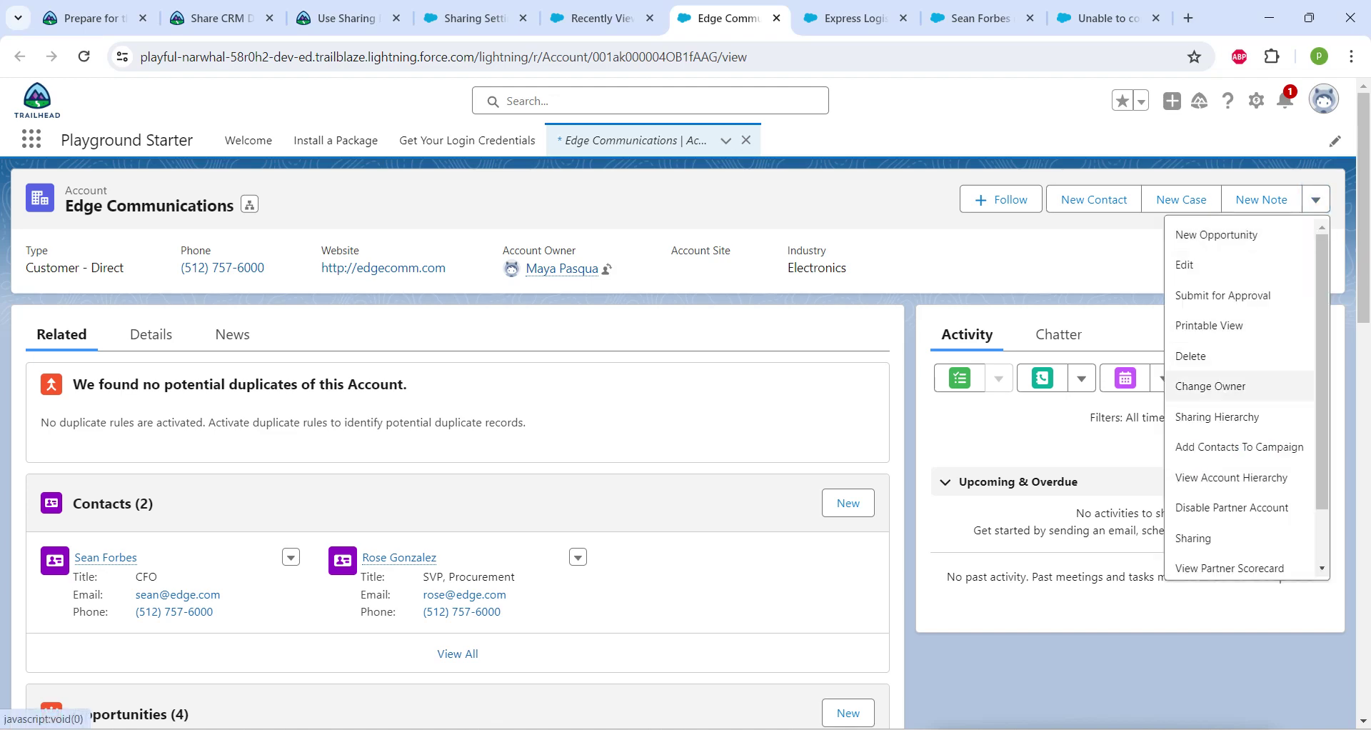
left_click(1215, 385)
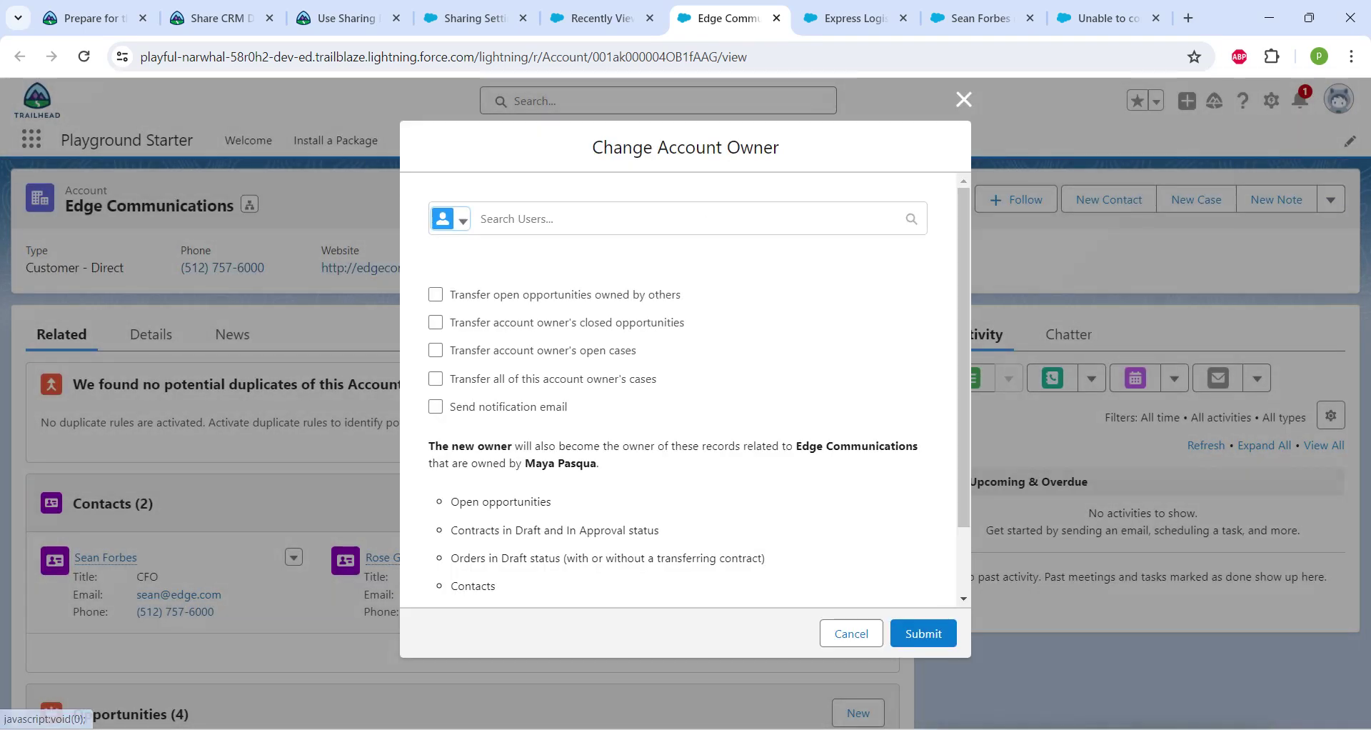
left_click(614, 218)
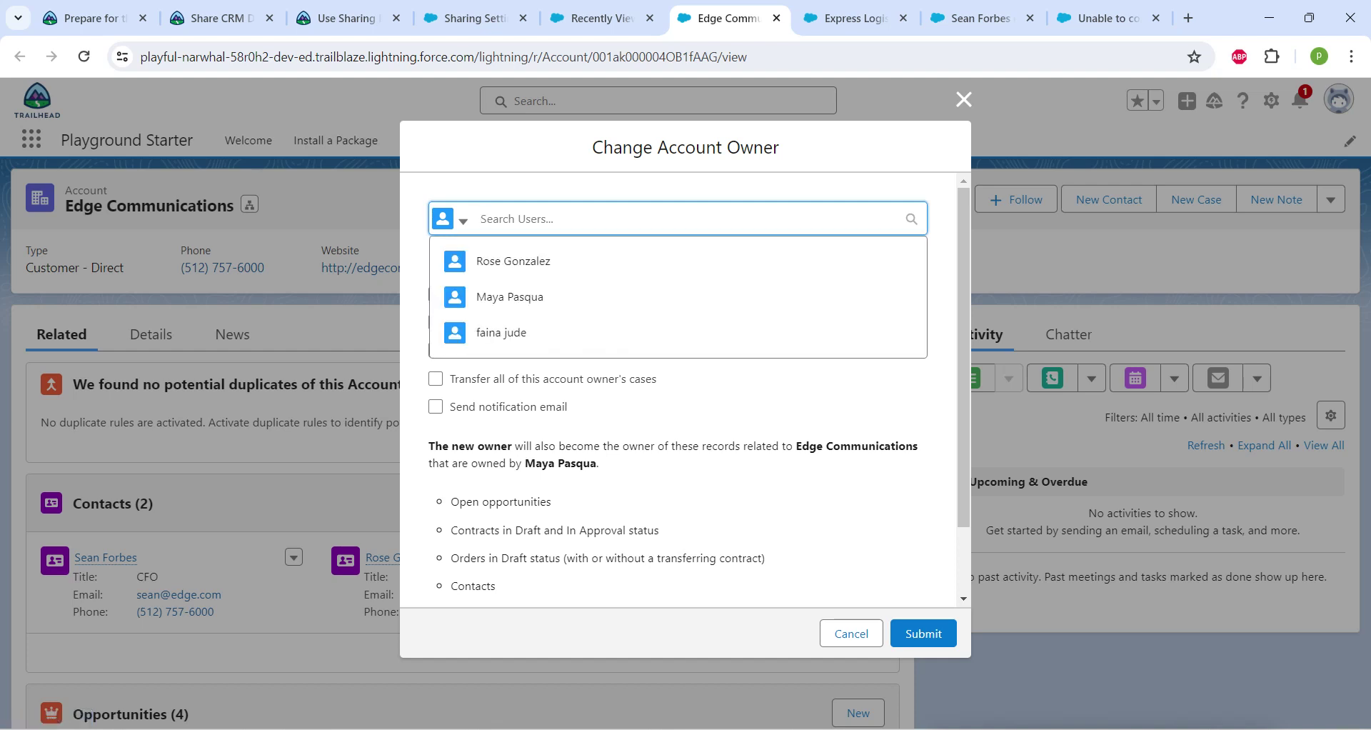
type("sea")
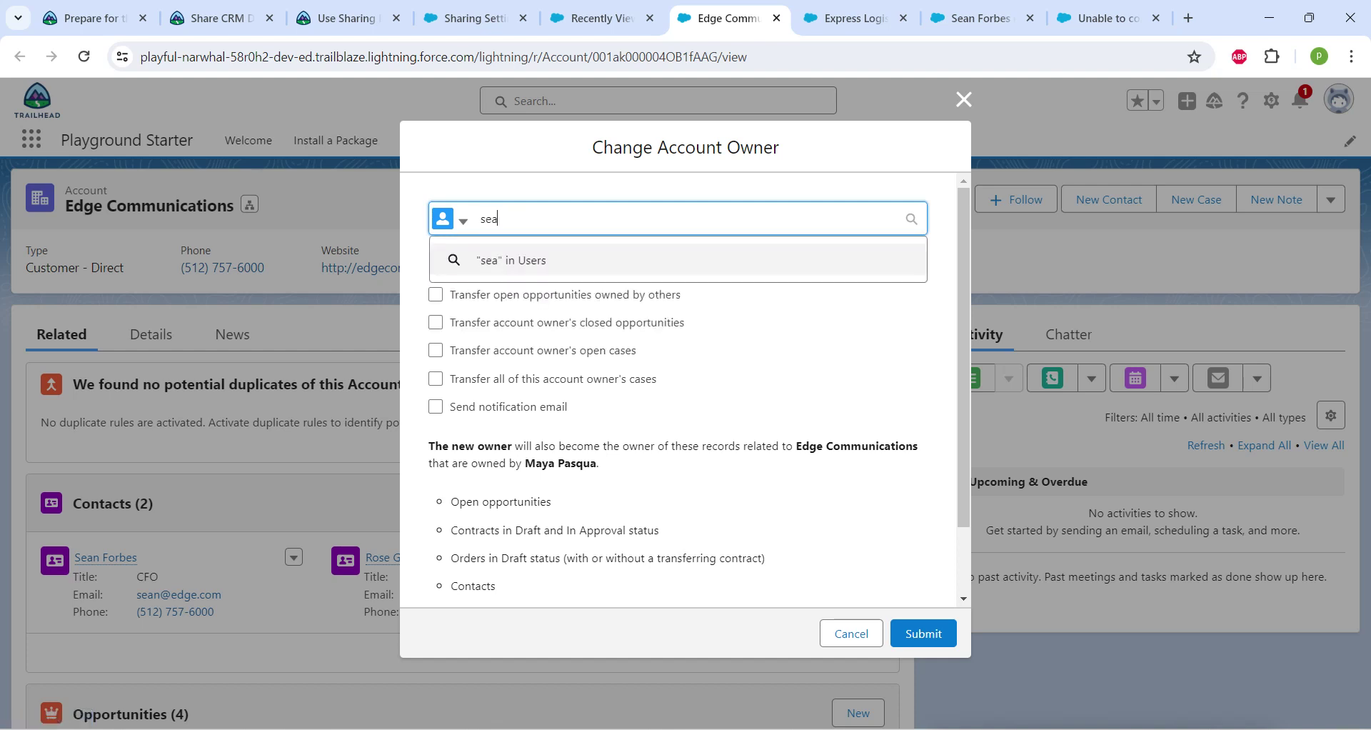
left_click(450, 219)
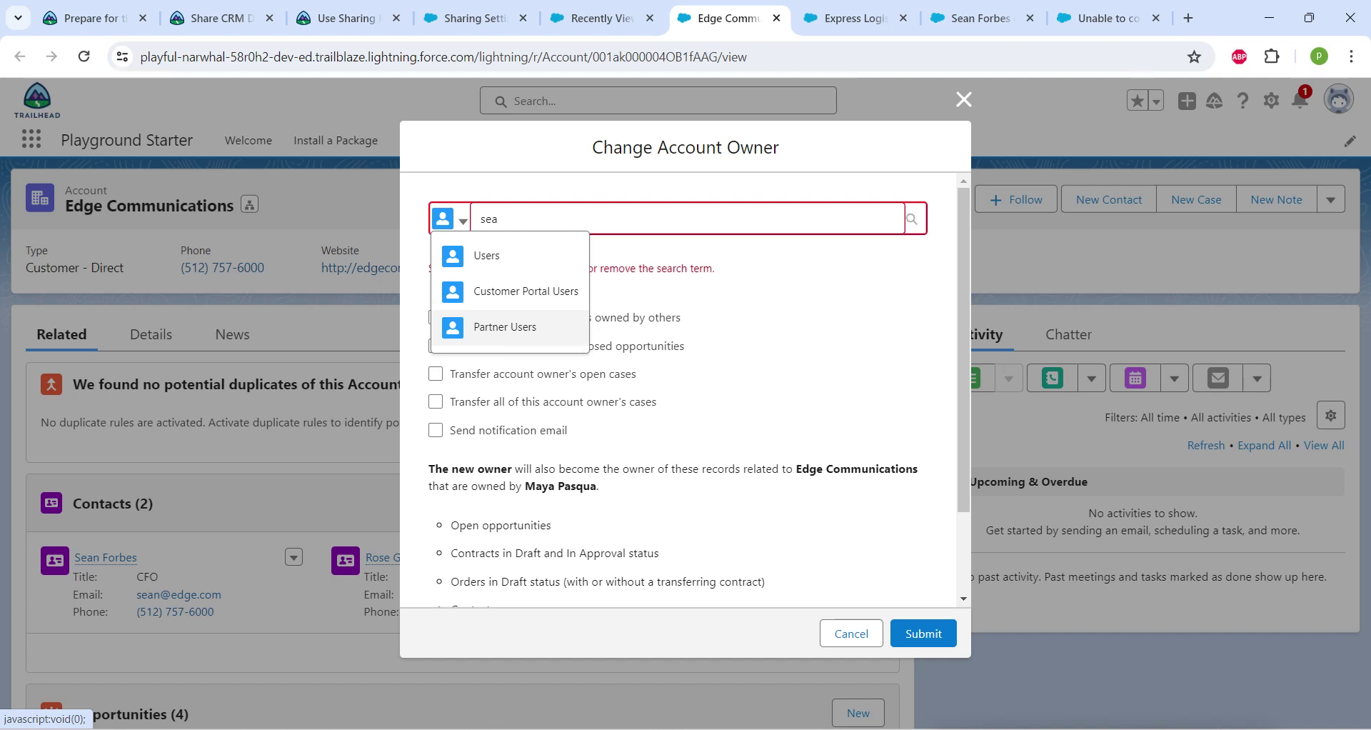
left_click(505, 326)
left_click(534, 220)
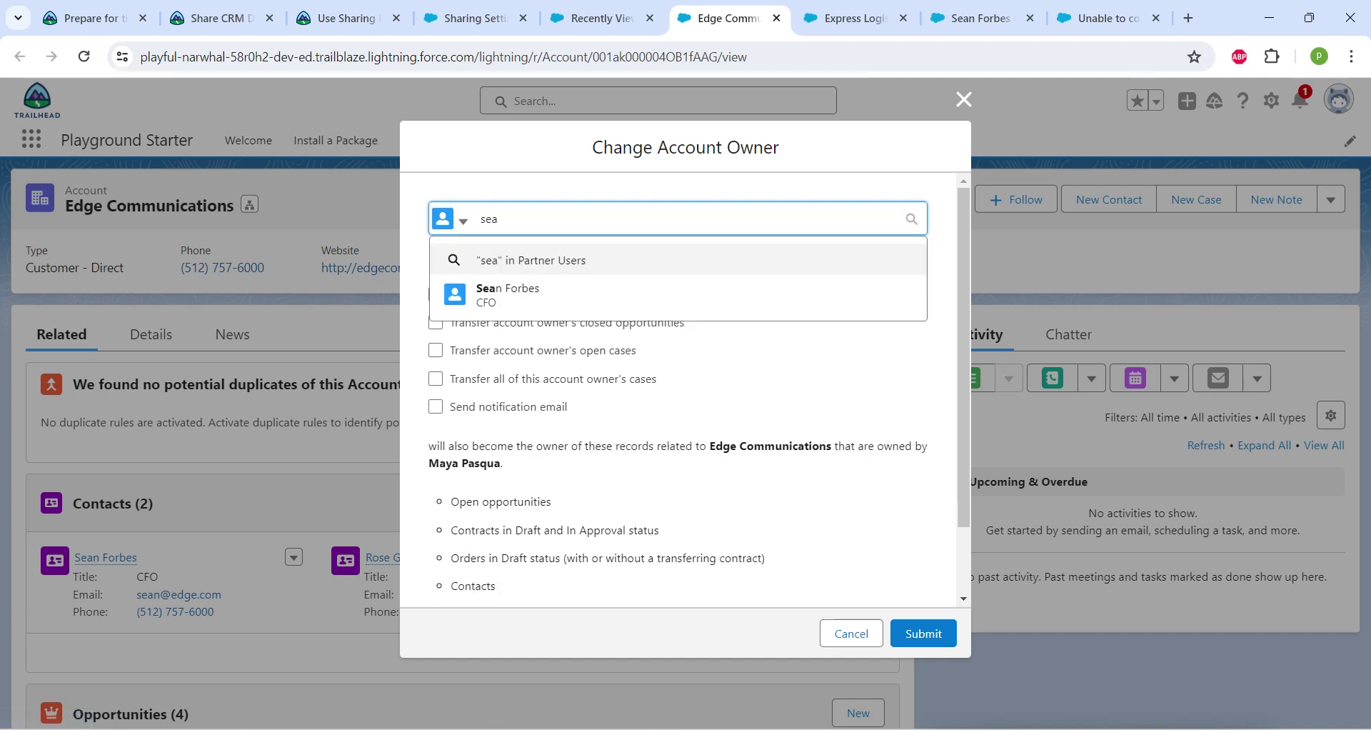
left_click(508, 294)
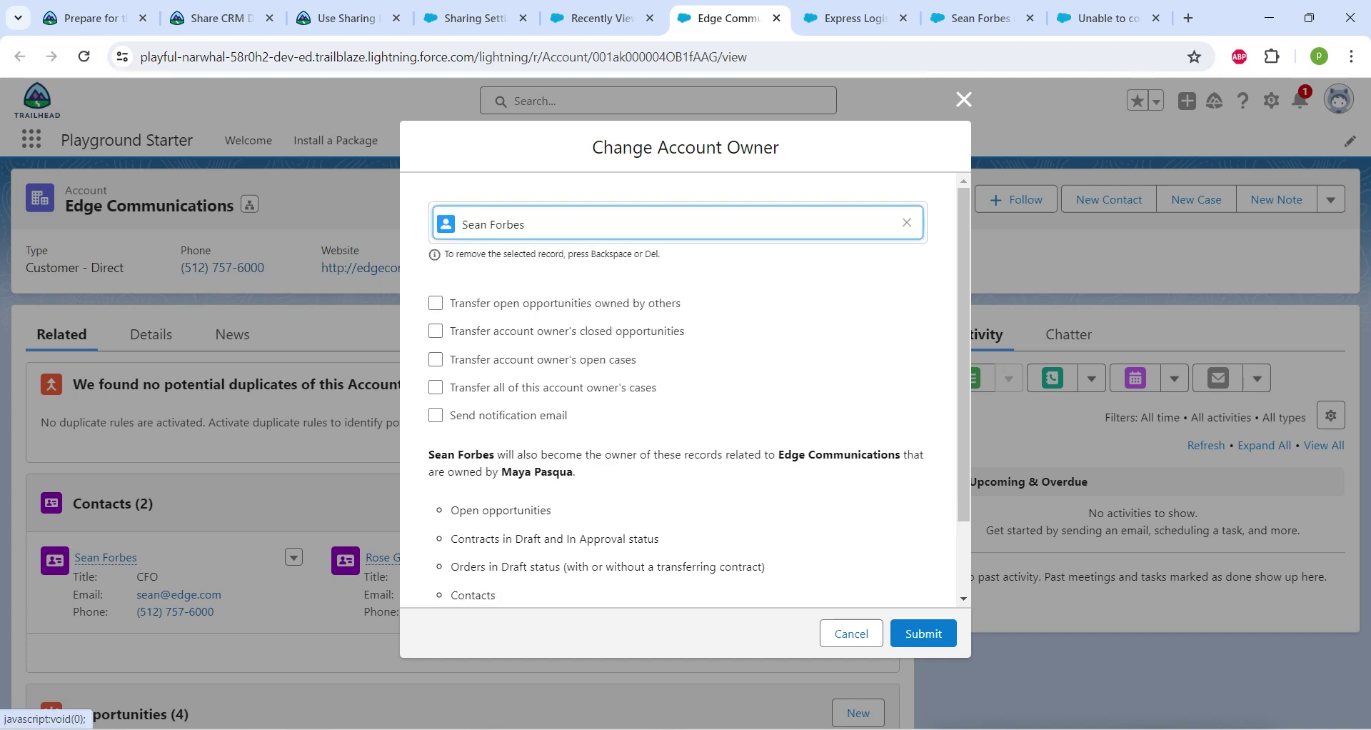
left_click(924, 634)
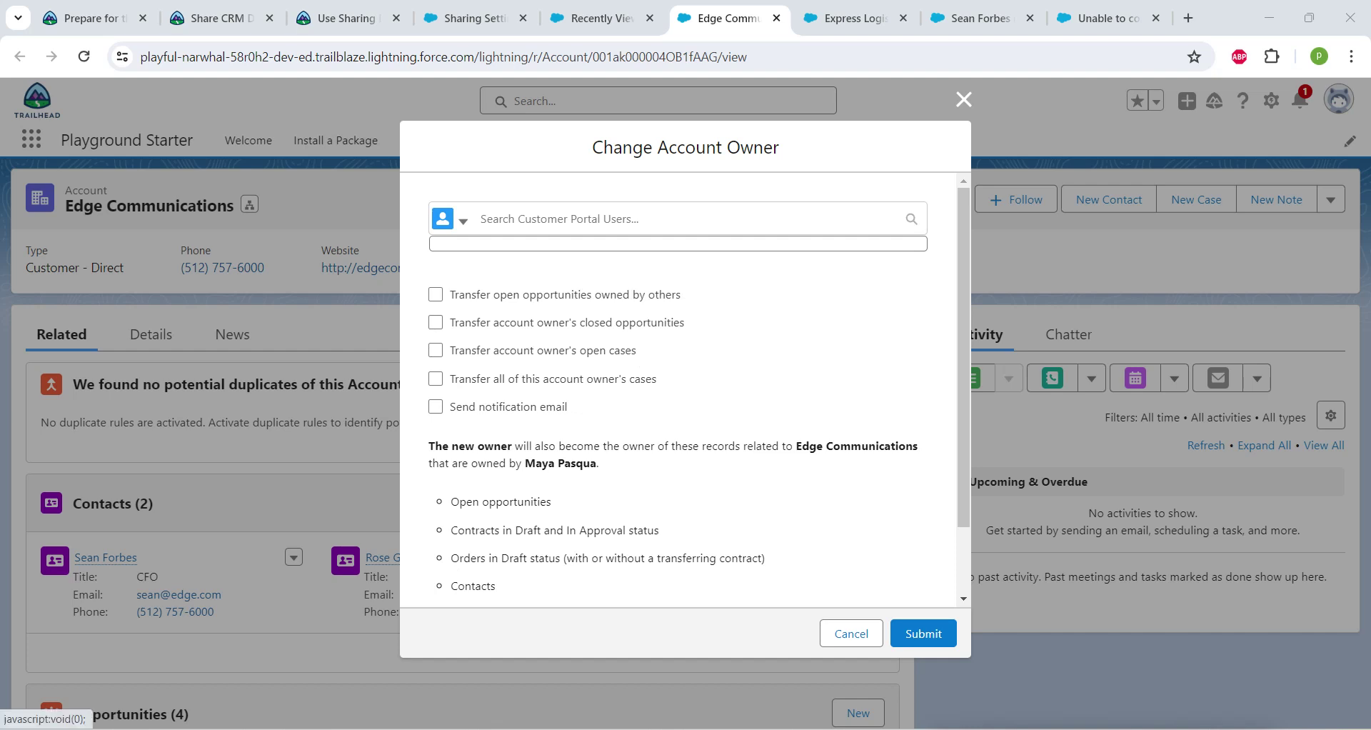
Search Customer Portal Users for the CFO contact's first name as the new Edge Communications account owner
left_click(452, 219)
key("Escape")
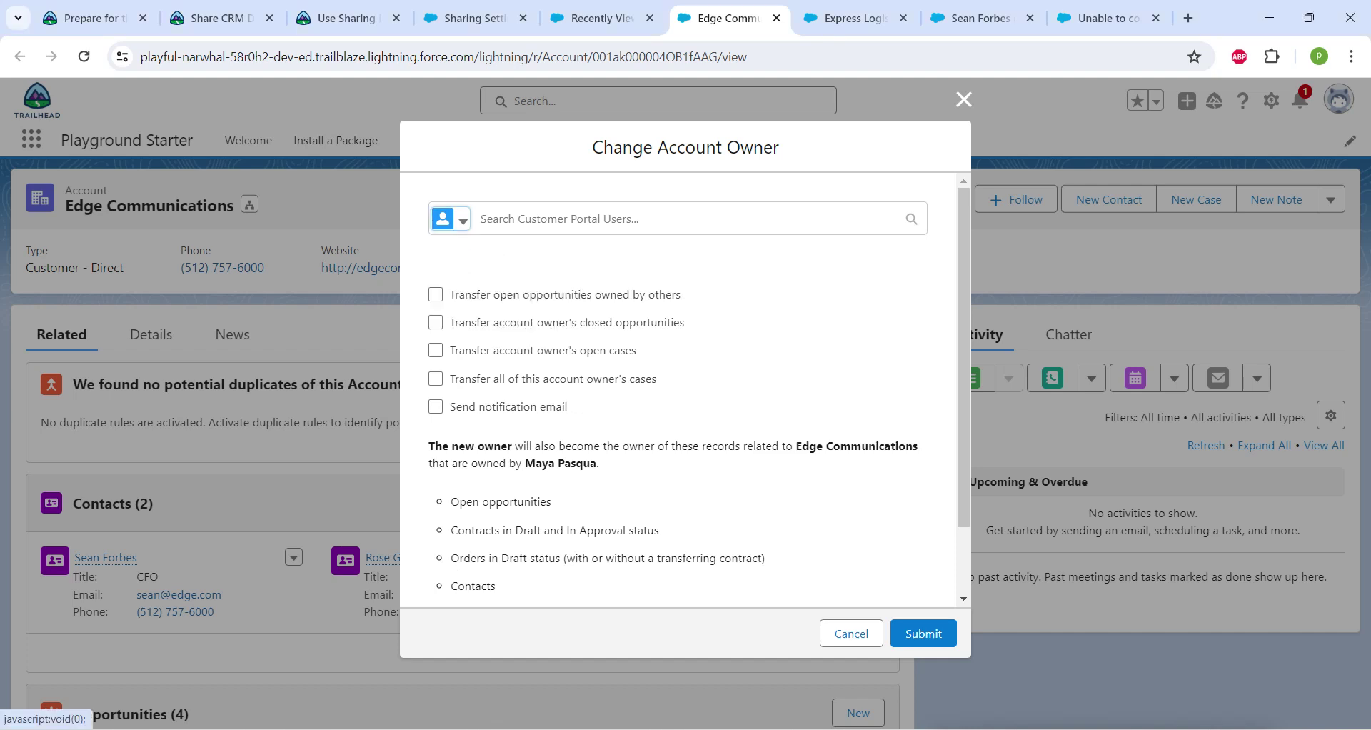
key("Tab")
type("sean")
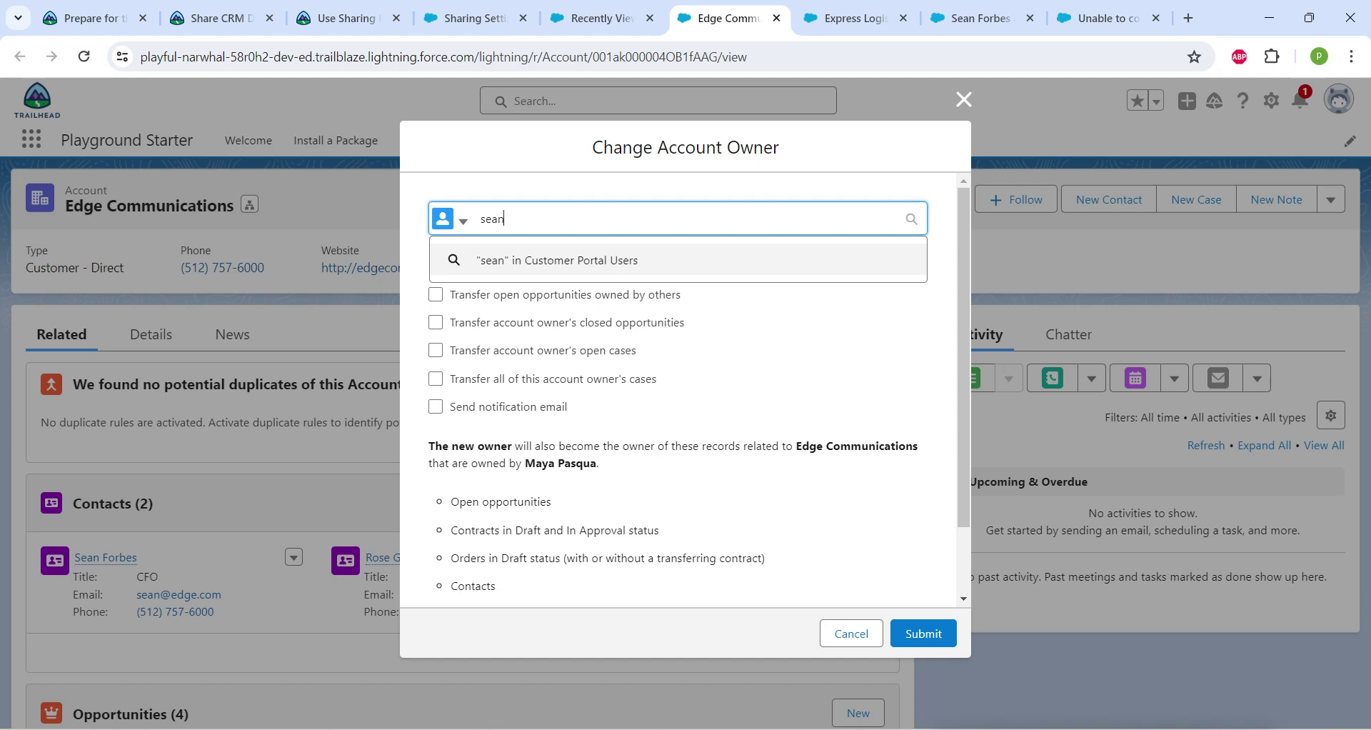
key("Return")
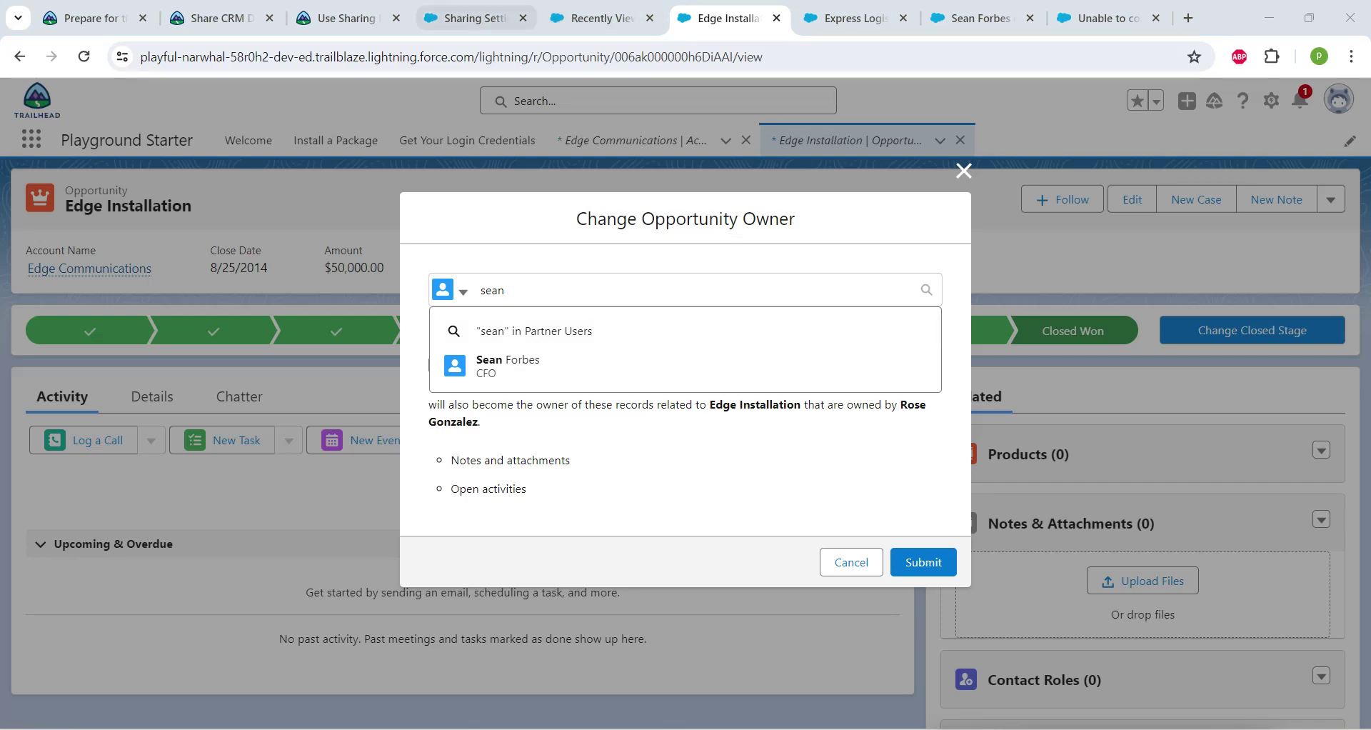
Check which opportunity the Trailhead verification feedback names, and return to the Edge Installation opportunity's owner change
left_click(347, 18)
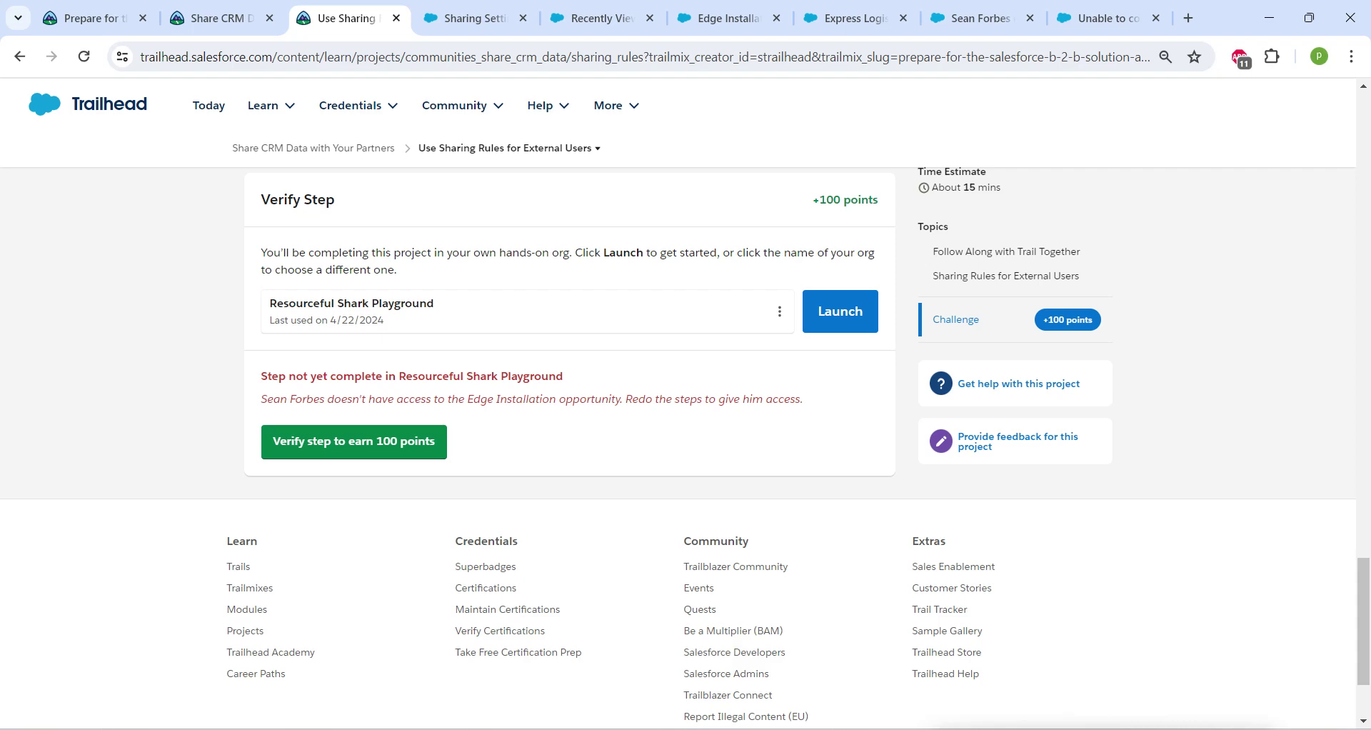
left_click_drag(467, 399, 623, 399)
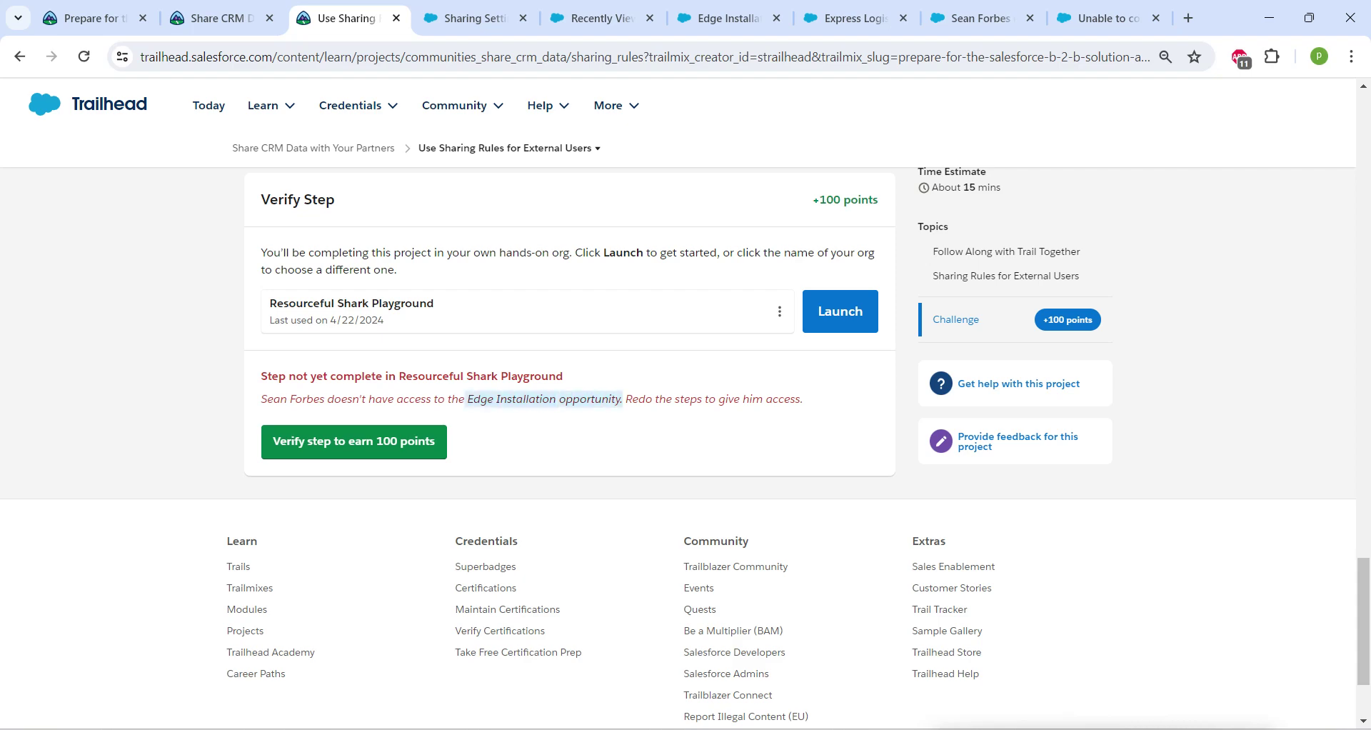
left_click(736, 18)
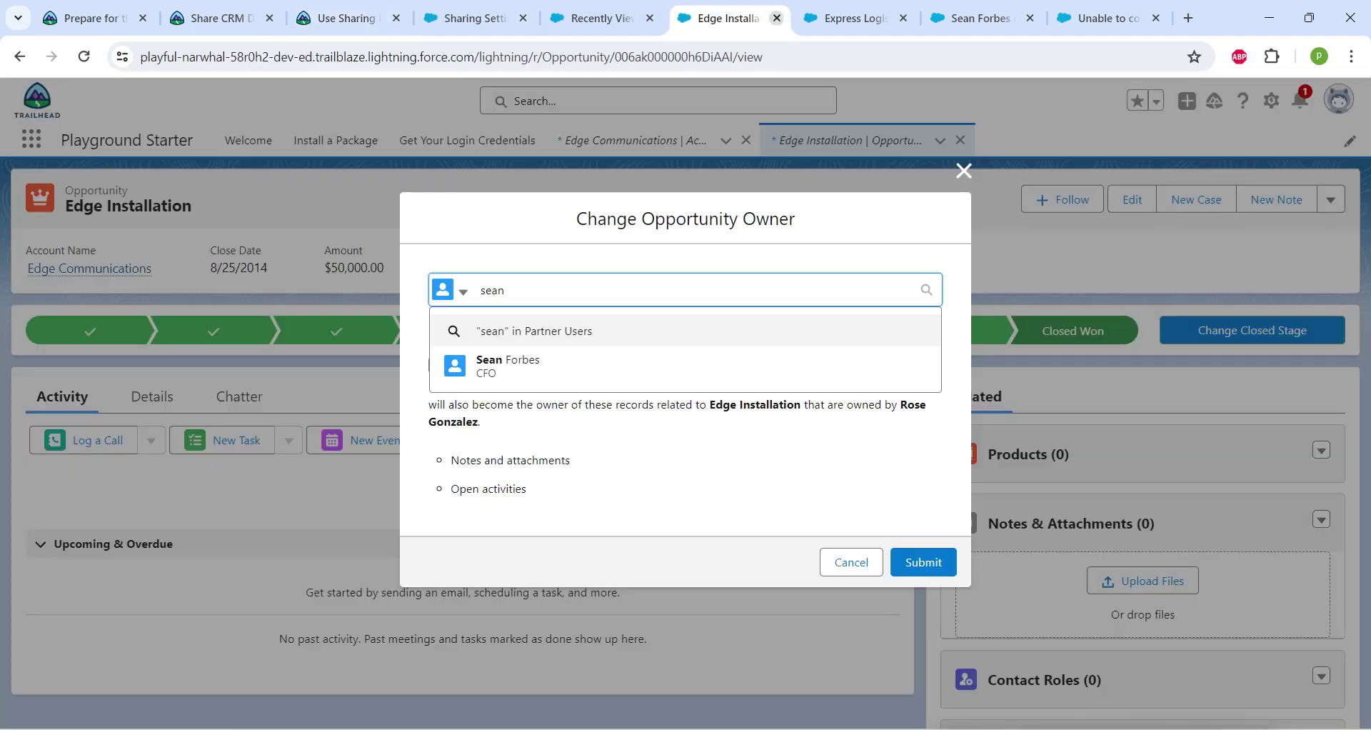
Close the Edge Installation browser tab and reopen that opportunity from a global search for "edge" in the Express Logistics and Transport tab
left_click(777, 18)
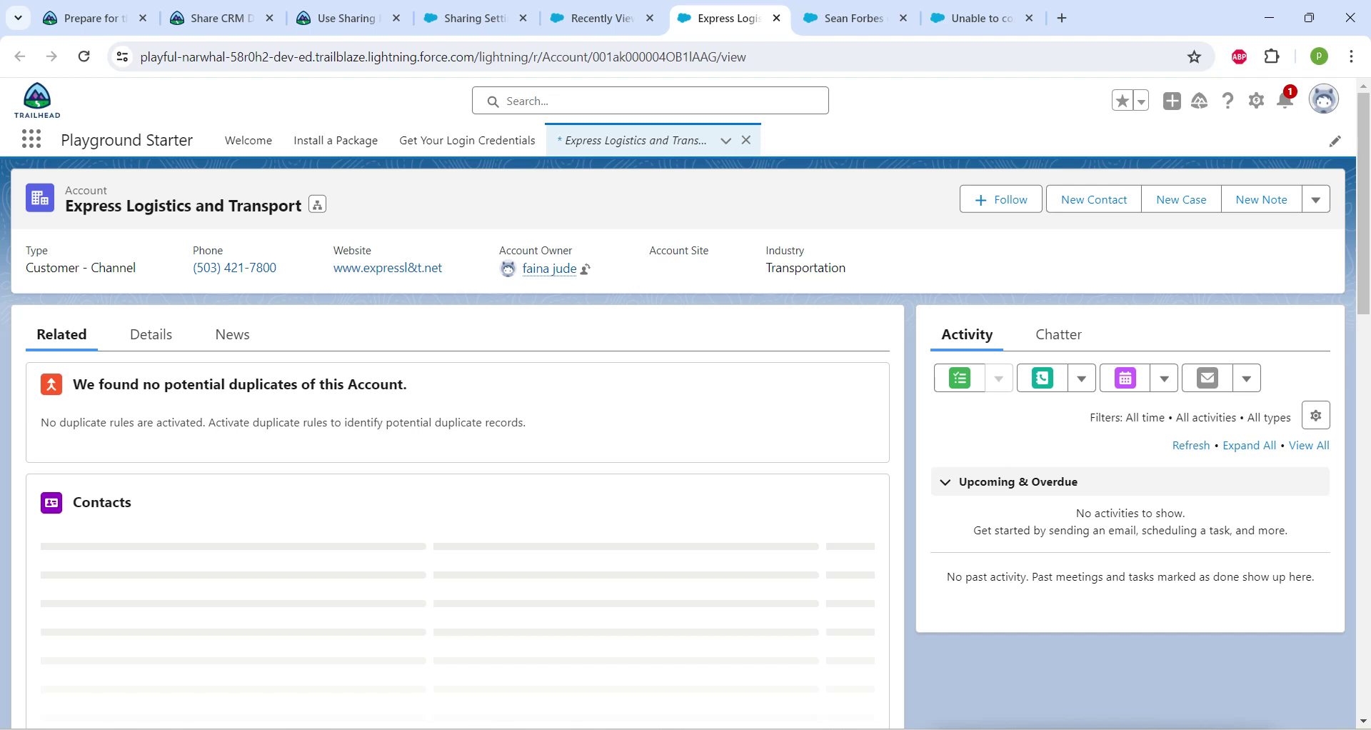
left_click(650, 101)
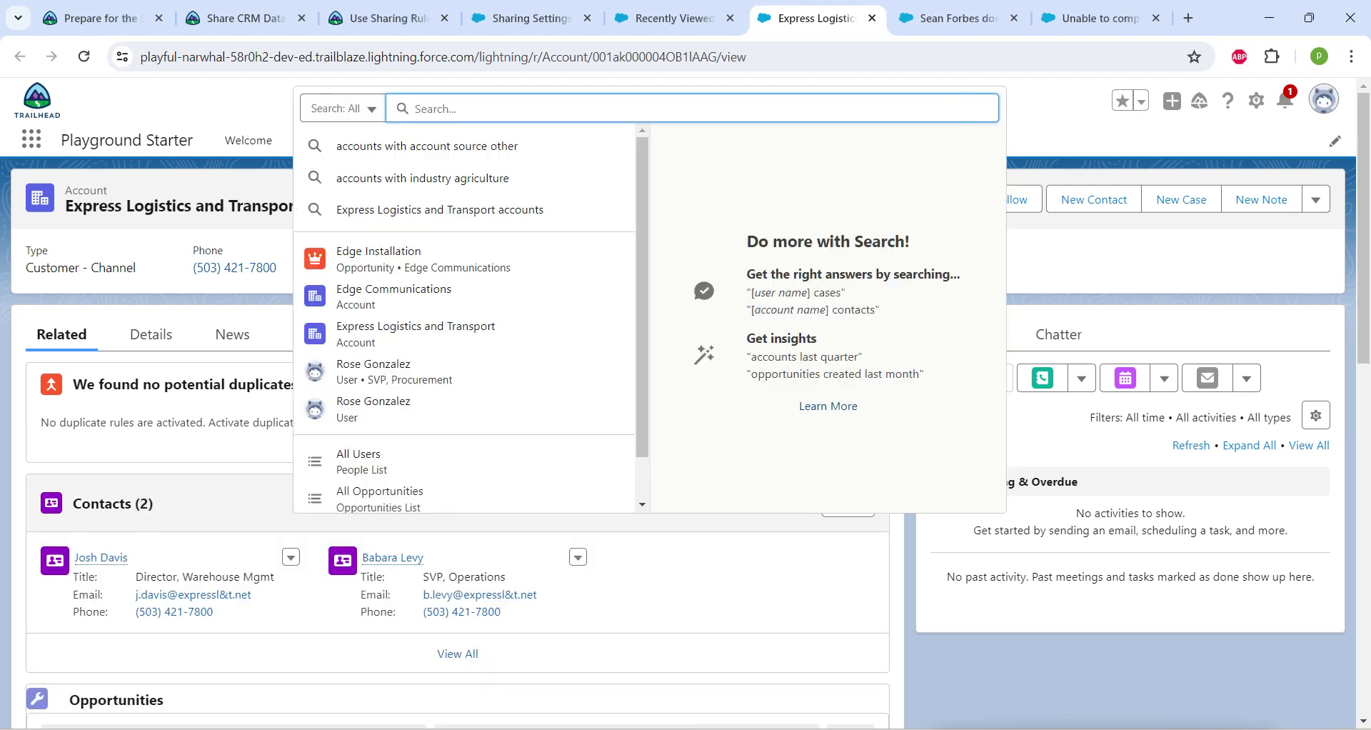
type("edge")
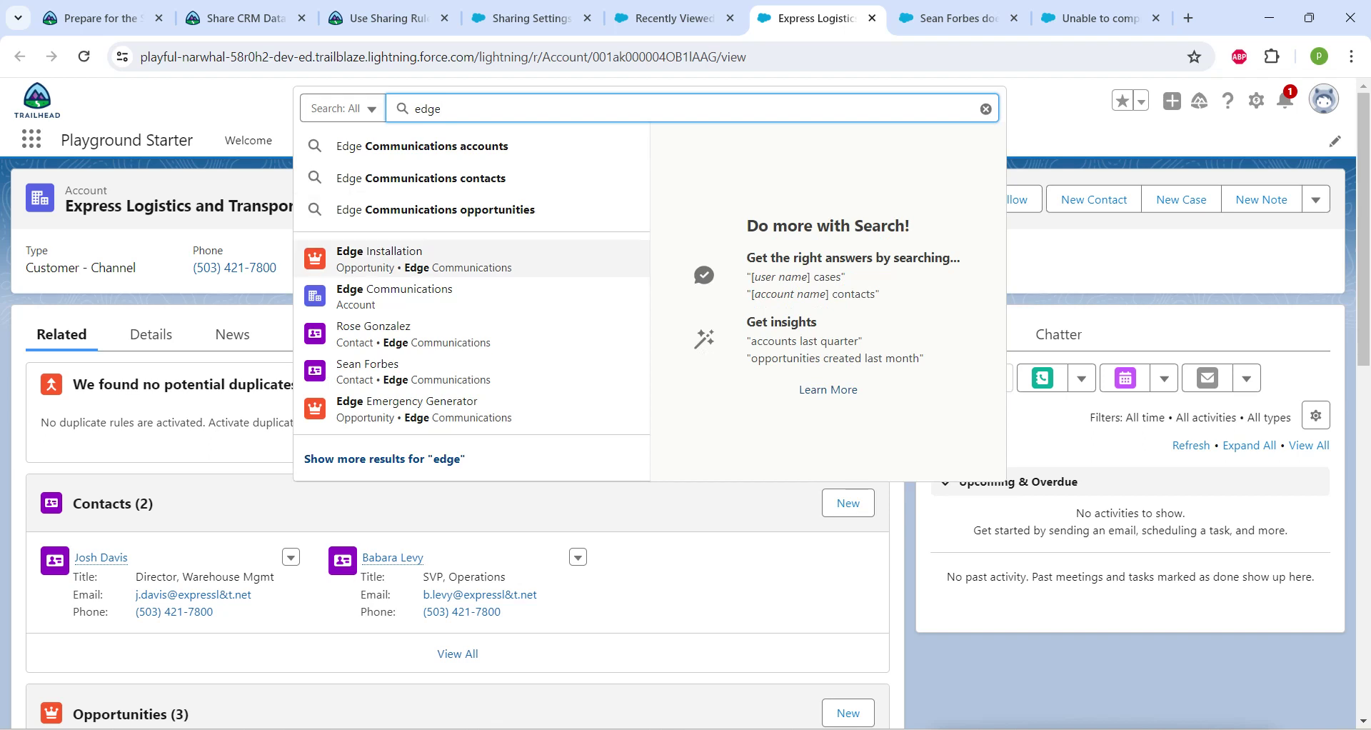
mouse_move(457, 259)
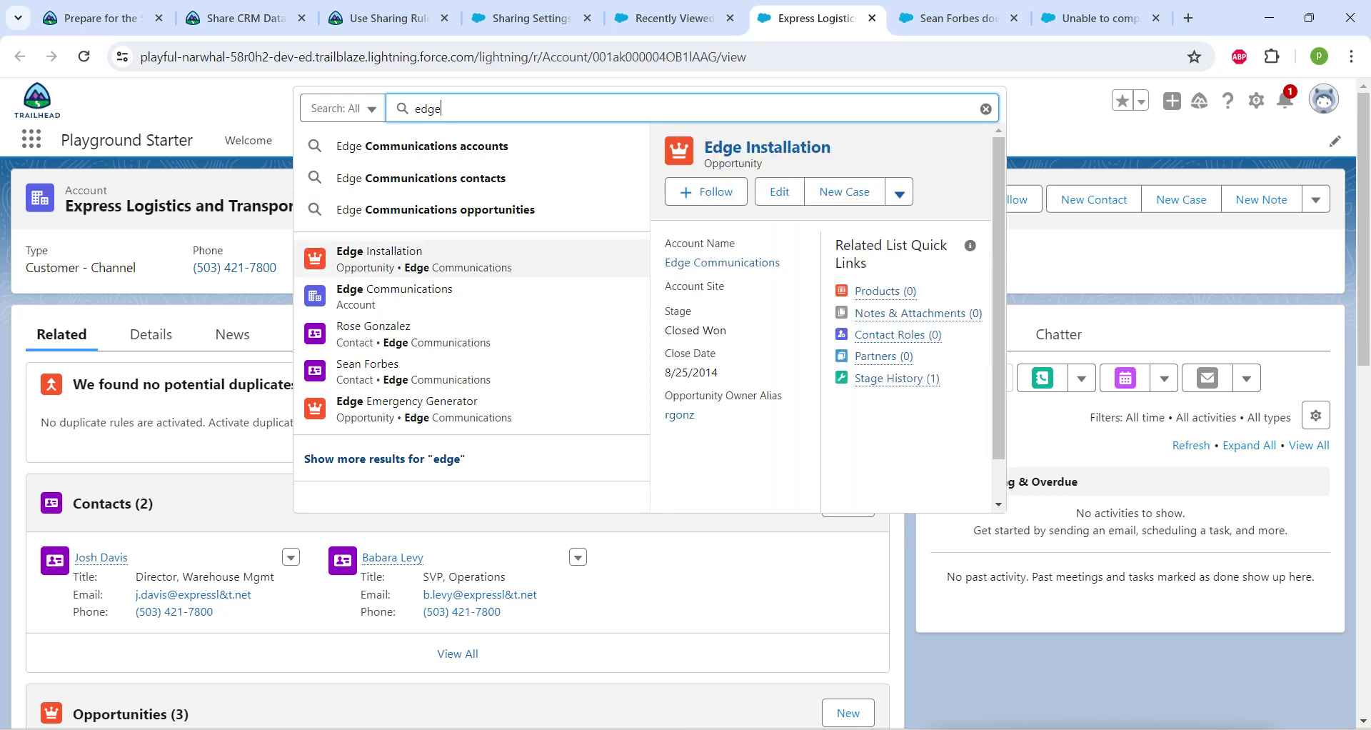
left_click(457, 259)
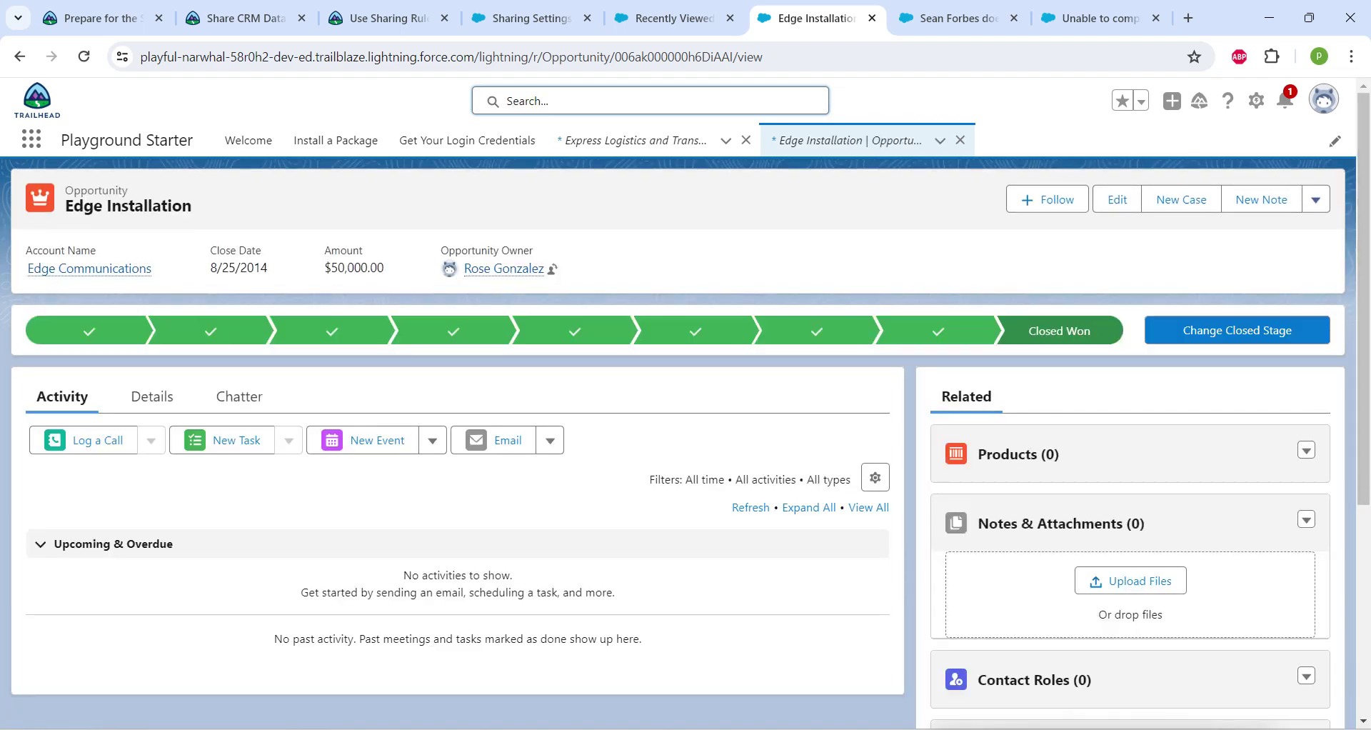
Change the Edge Installation opportunity's owner to the CFO contact, picked from Partner Users, and submit the change
left_click(1316, 200)
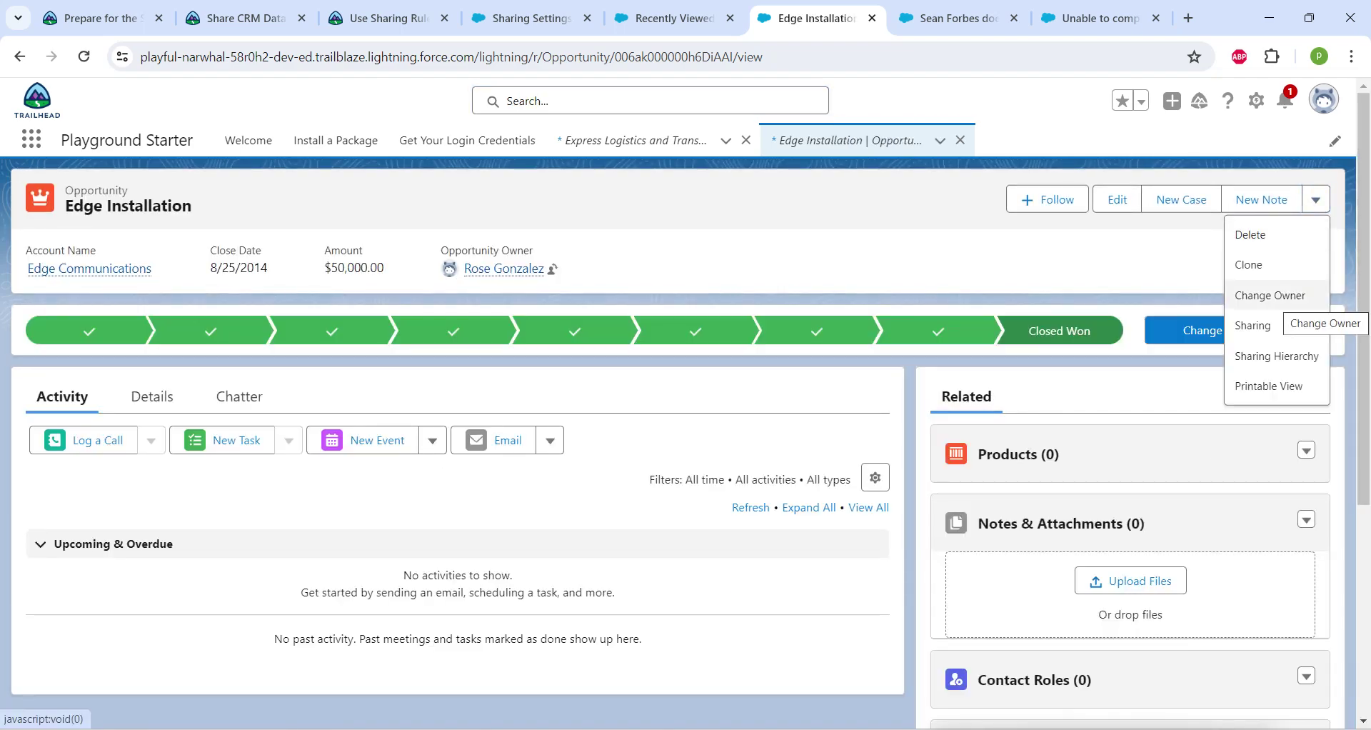
left_click(1270, 295)
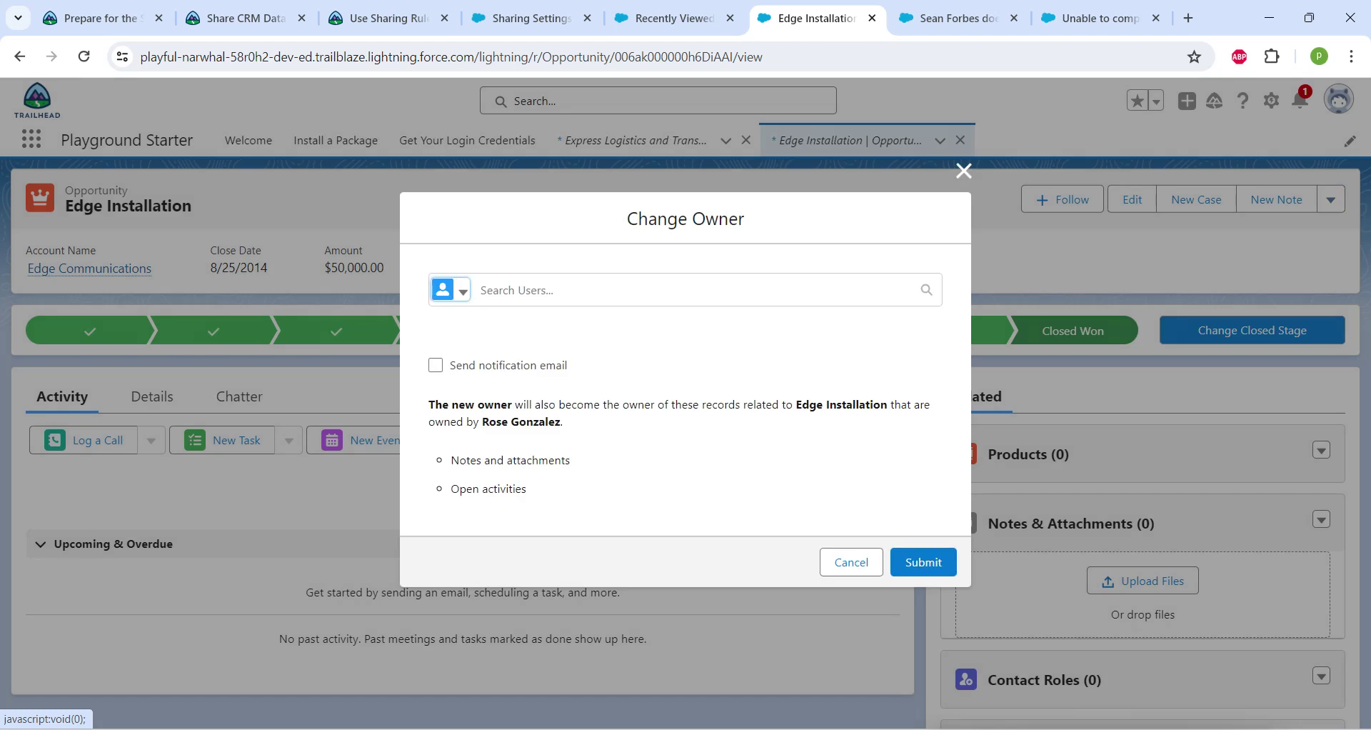
left_click(450, 290)
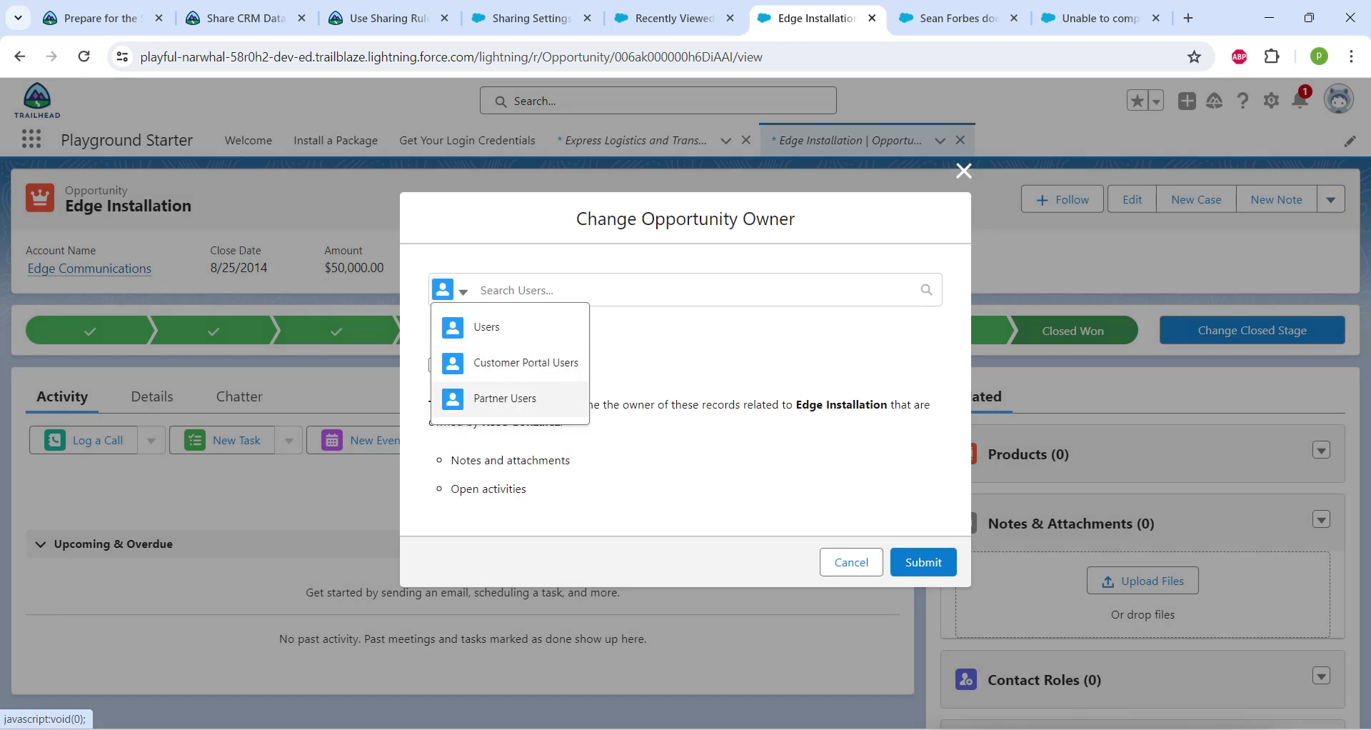
left_click(504, 398)
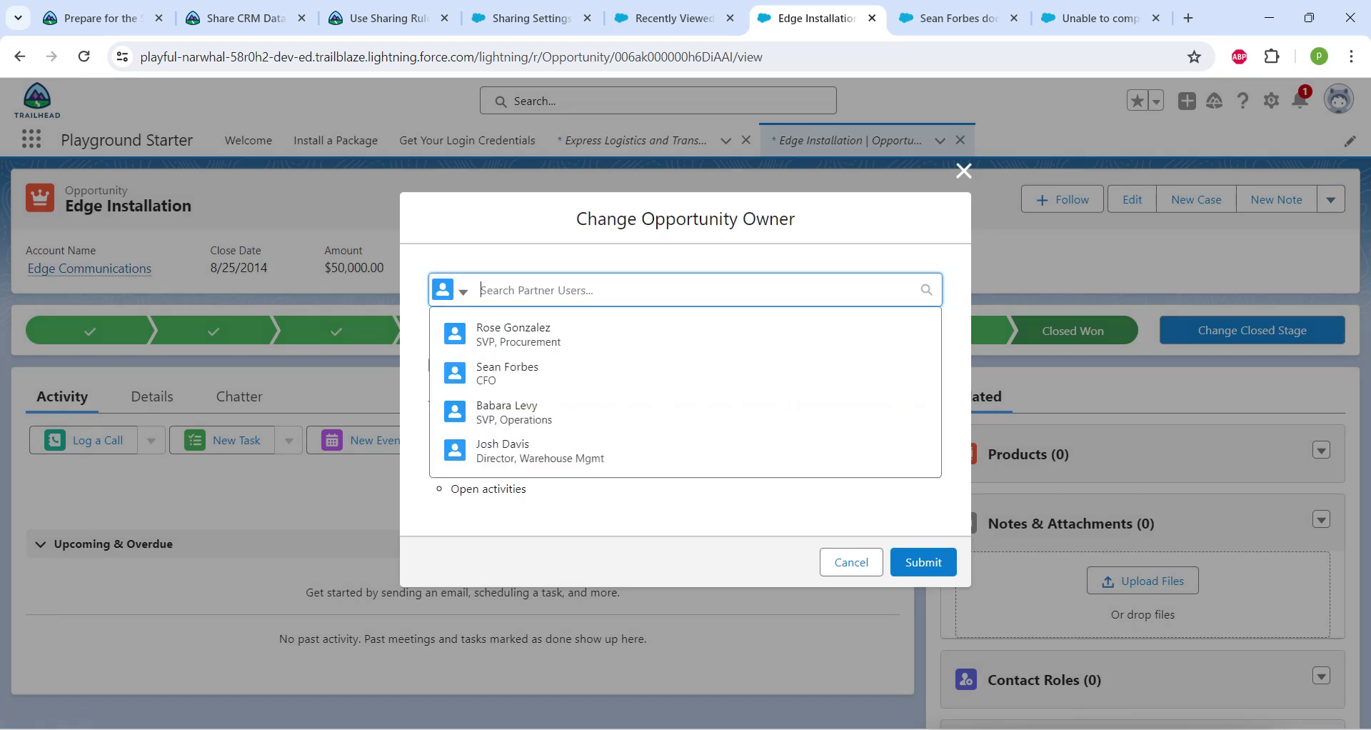
type("sean")
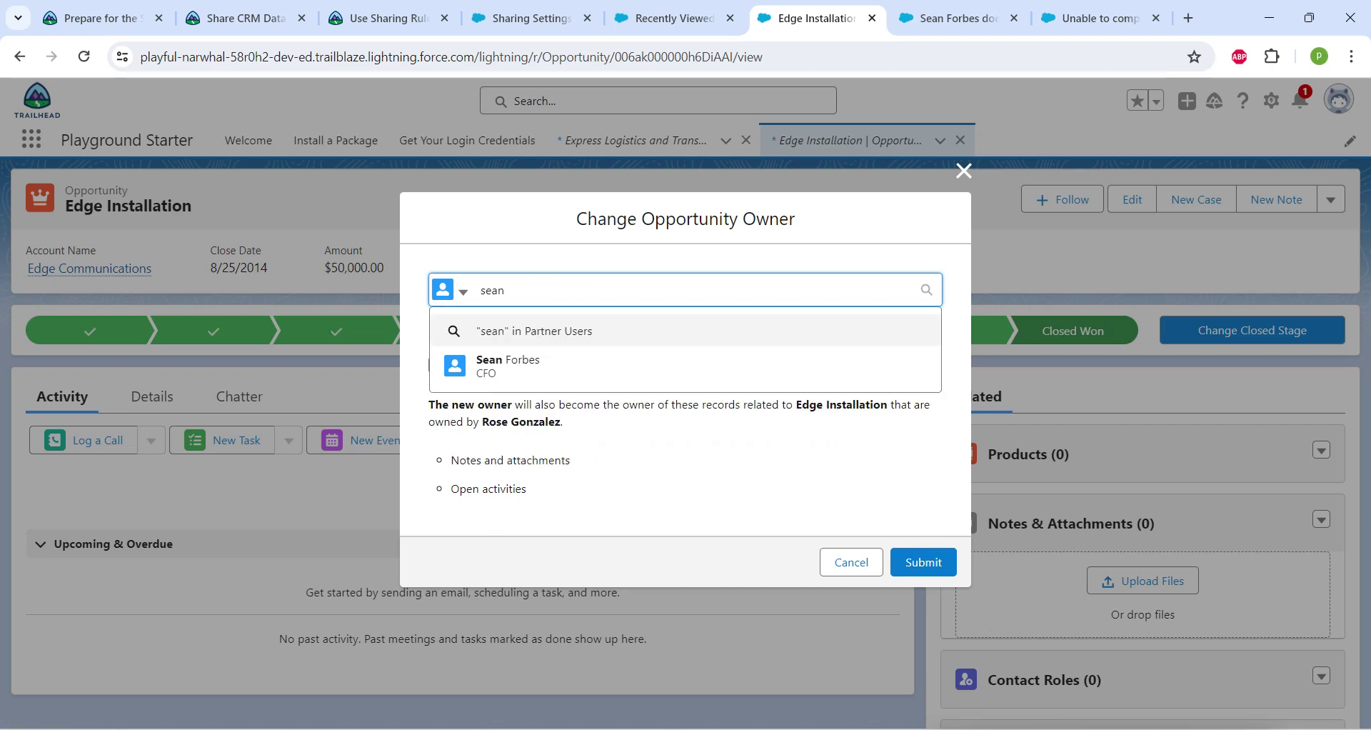
left_click(508, 366)
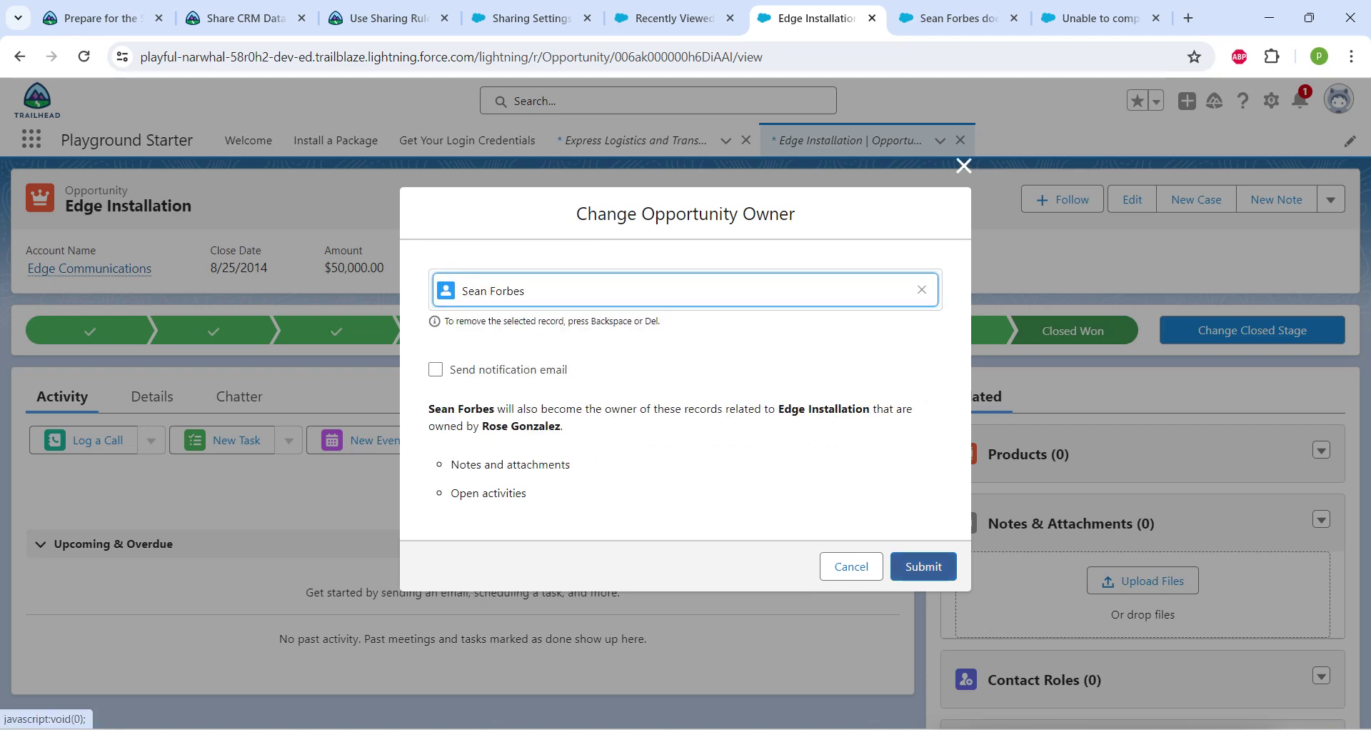
left_click(924, 567)
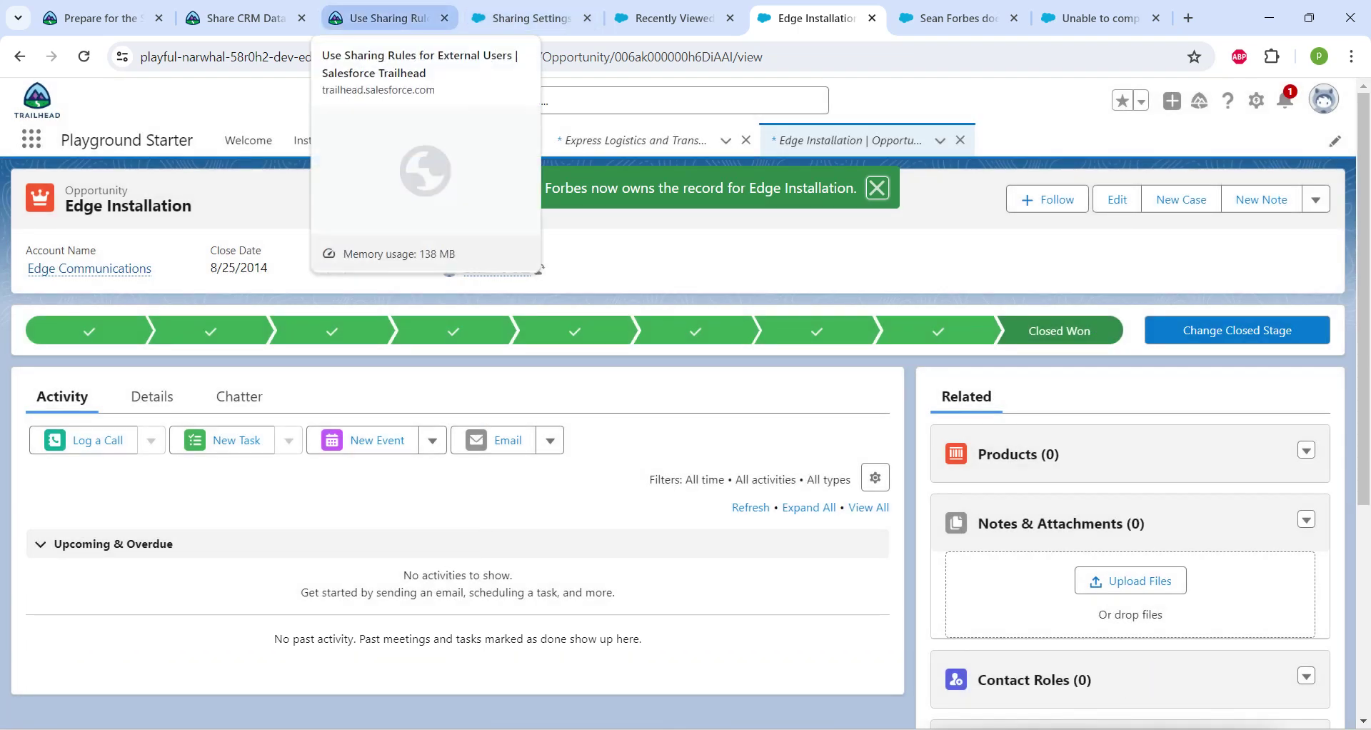
Verify the Use Sharing Rules for External Users step on Trailhead, and continue to the project's next step
left_click(378, 18)
left_click(354, 441)
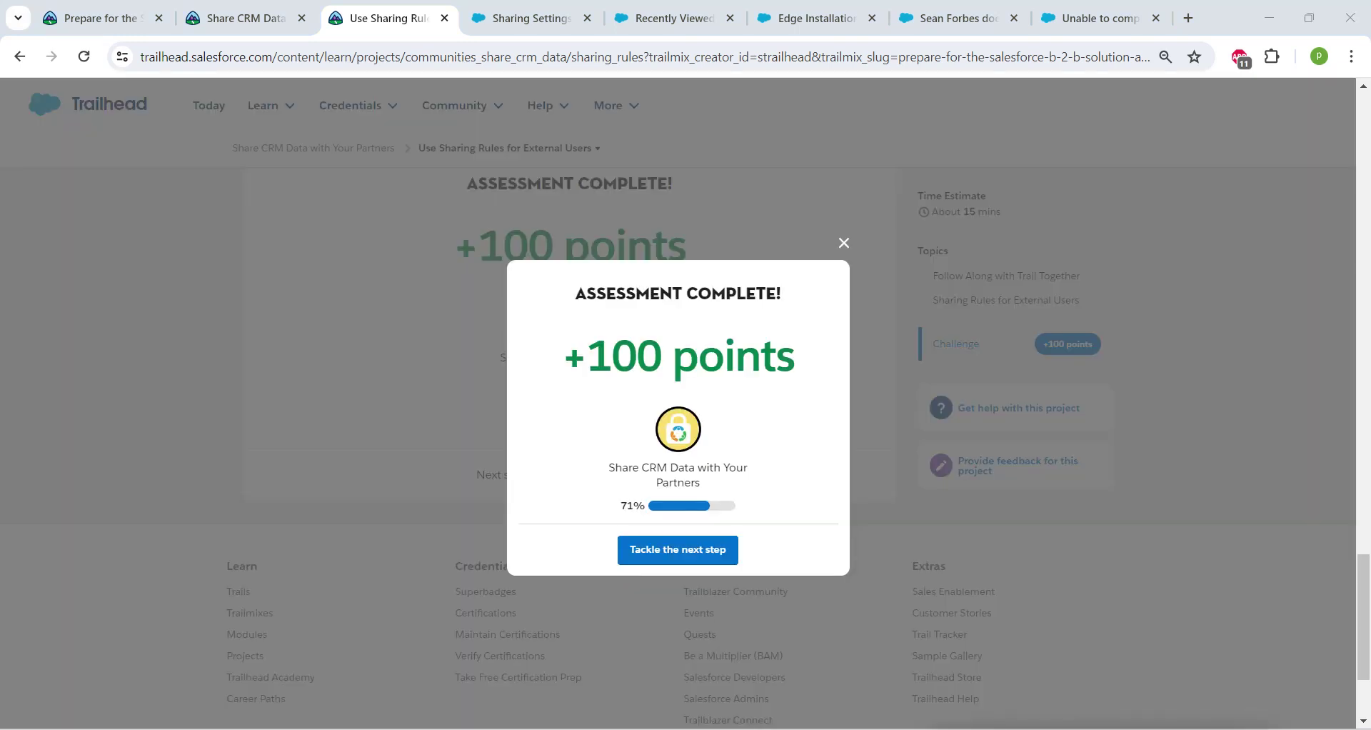
left_click(677, 550)
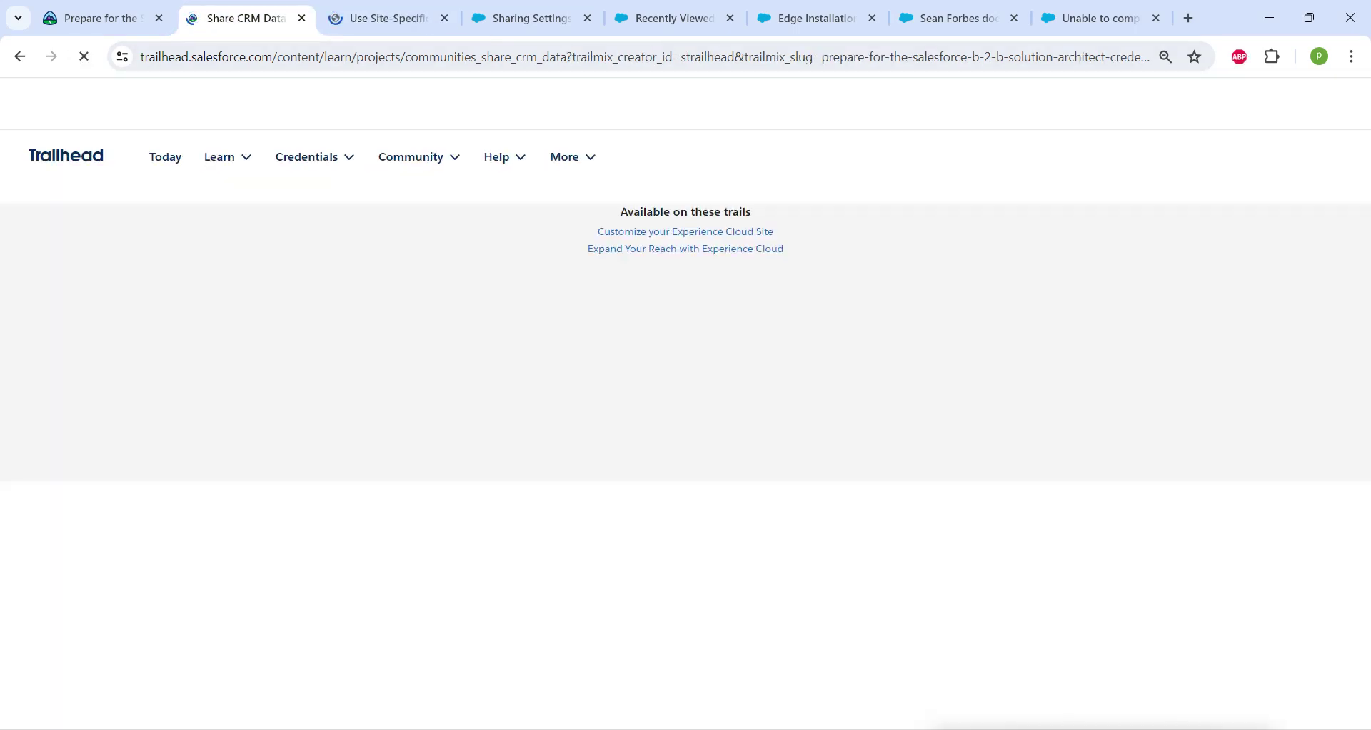
scroll(678, 403, "down", 6)
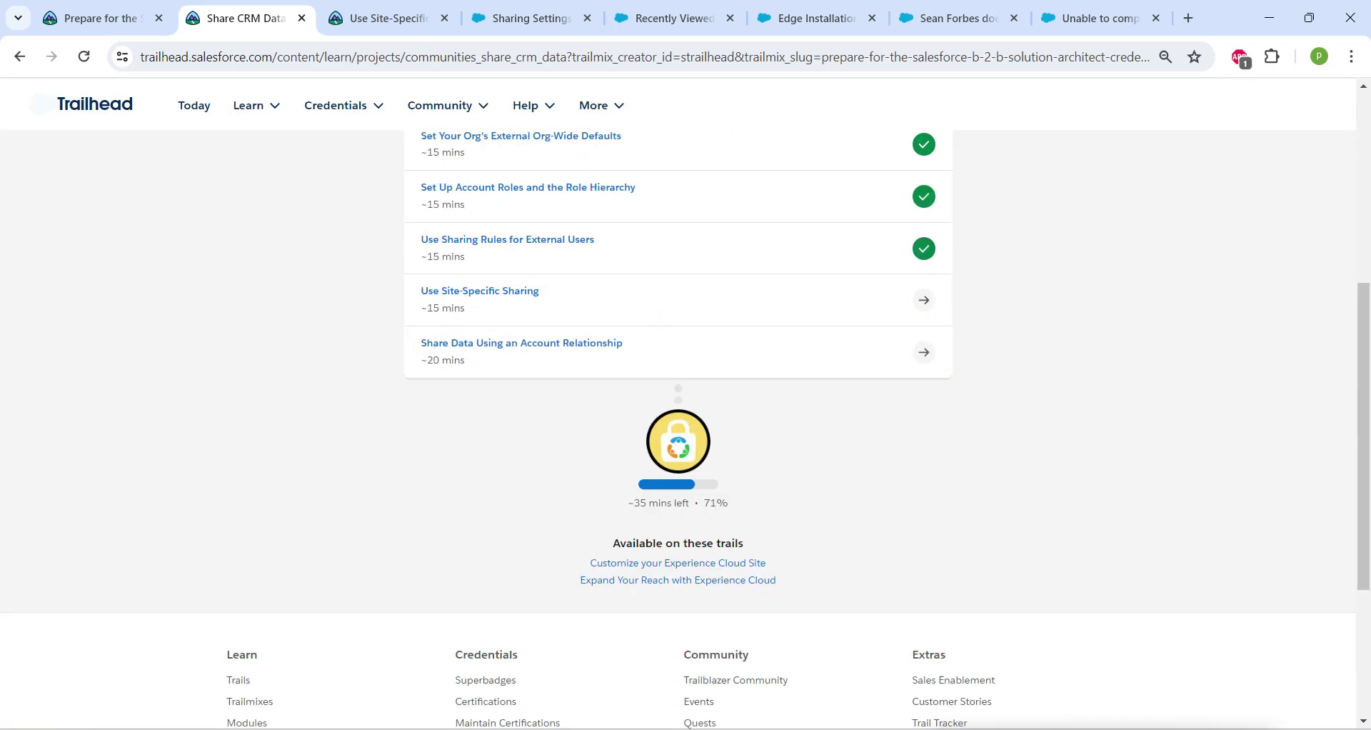
scroll(678, 403, "up", 6)
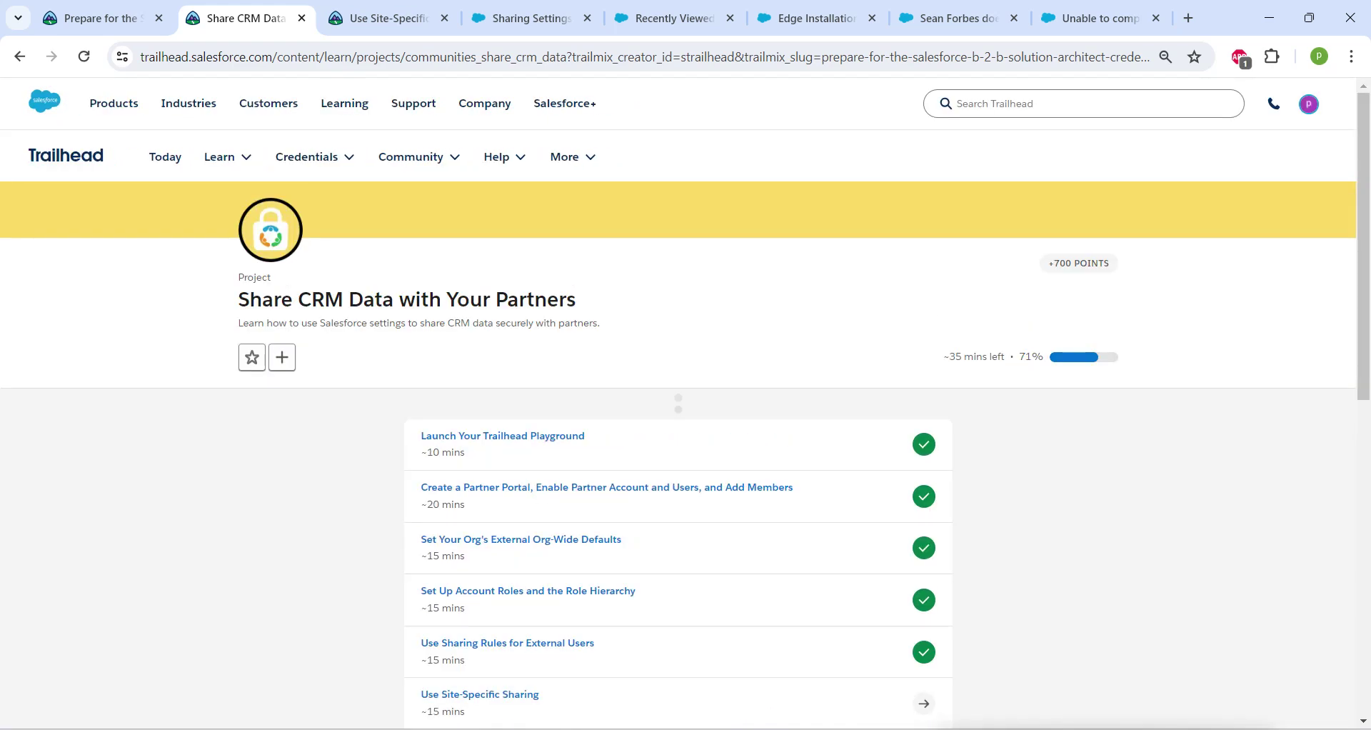